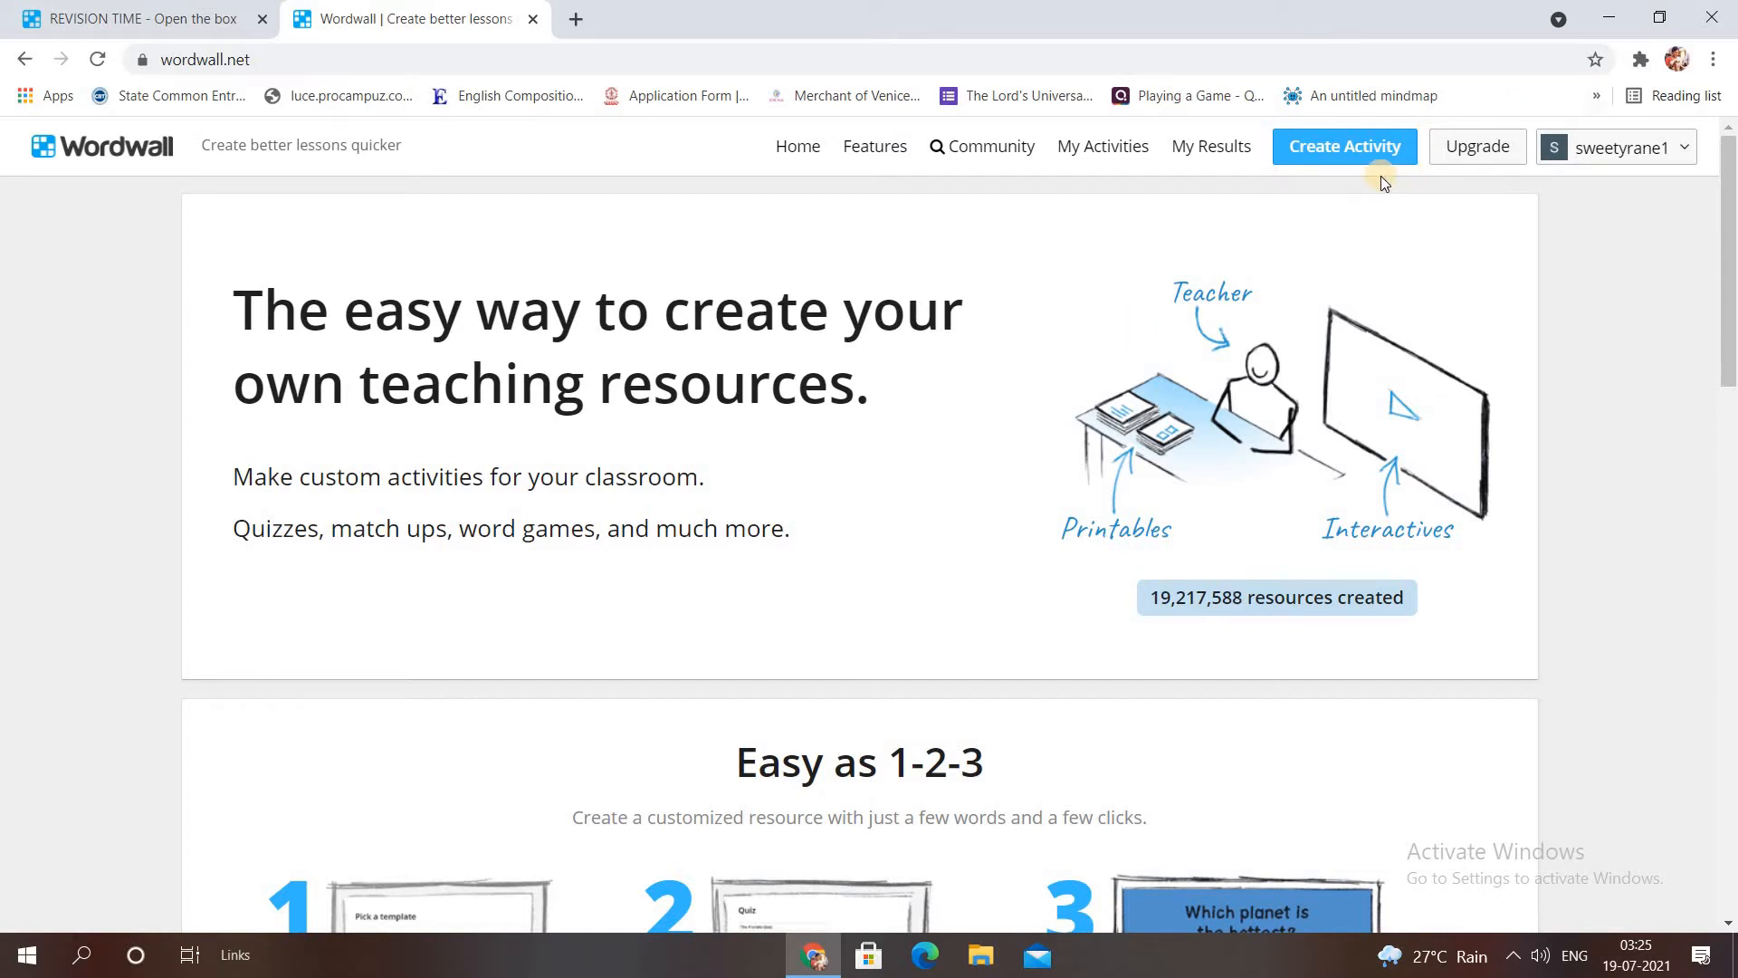
# Create a new activity from the Open the box template.
pyautogui.click(1370, 153)
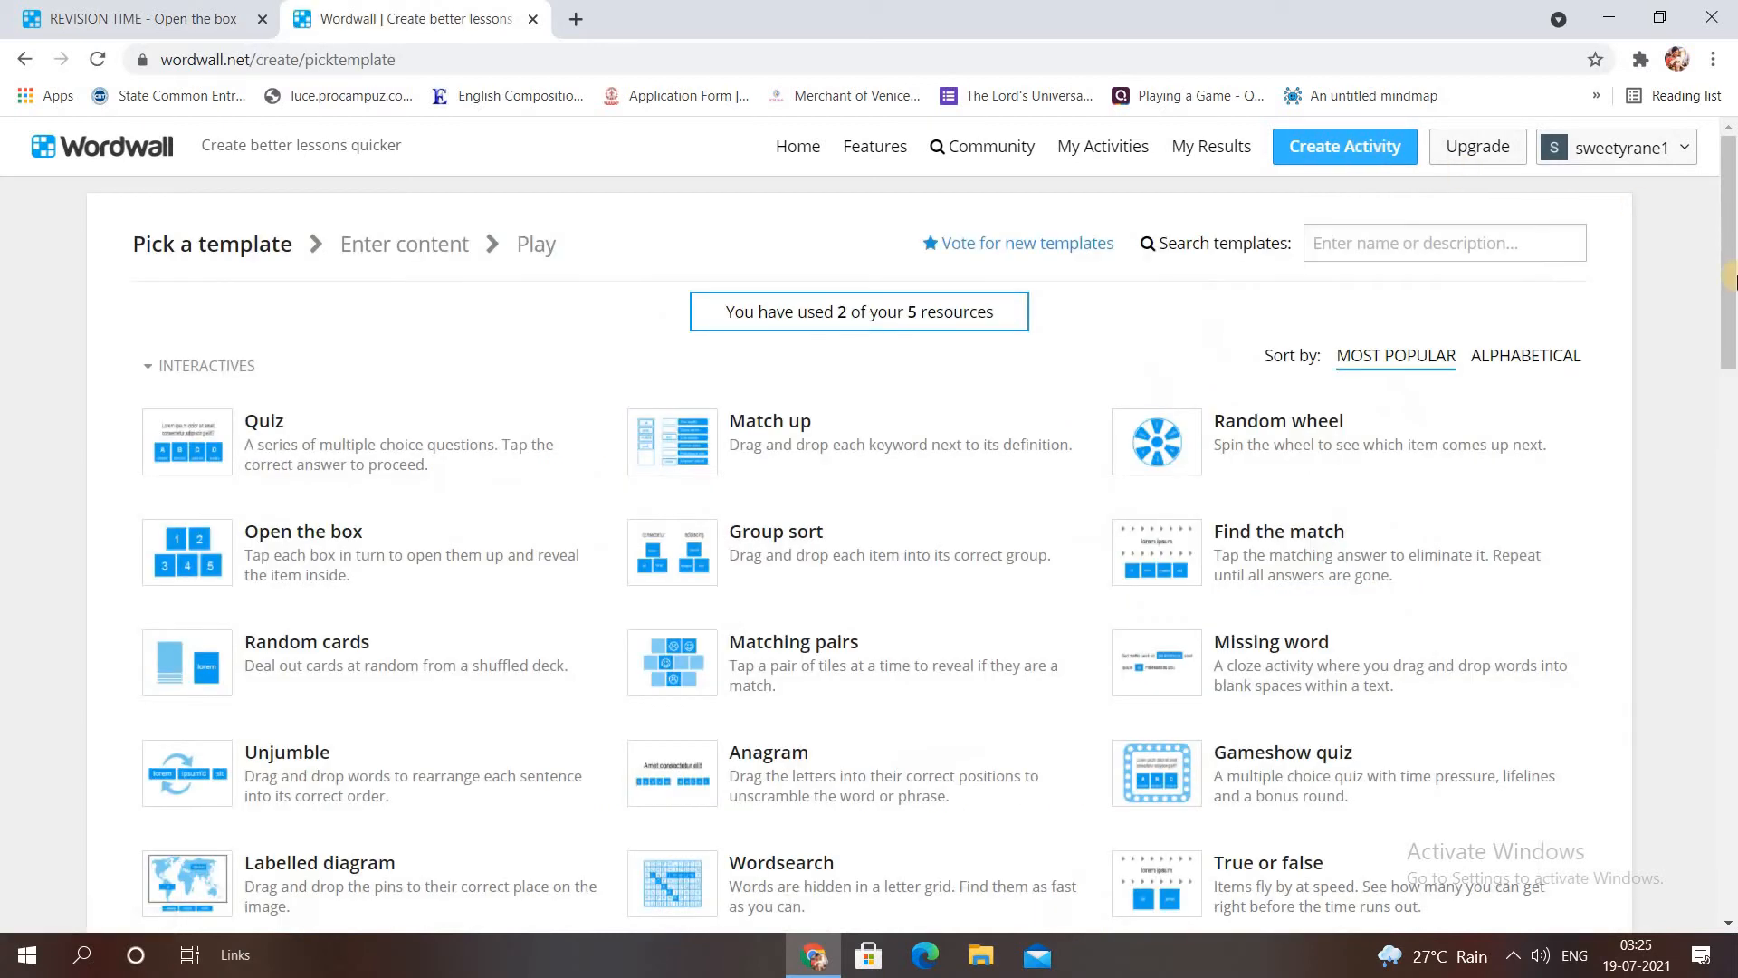
pyautogui.moveTo(1730, 280); pyautogui.dragTo(1735, 338)
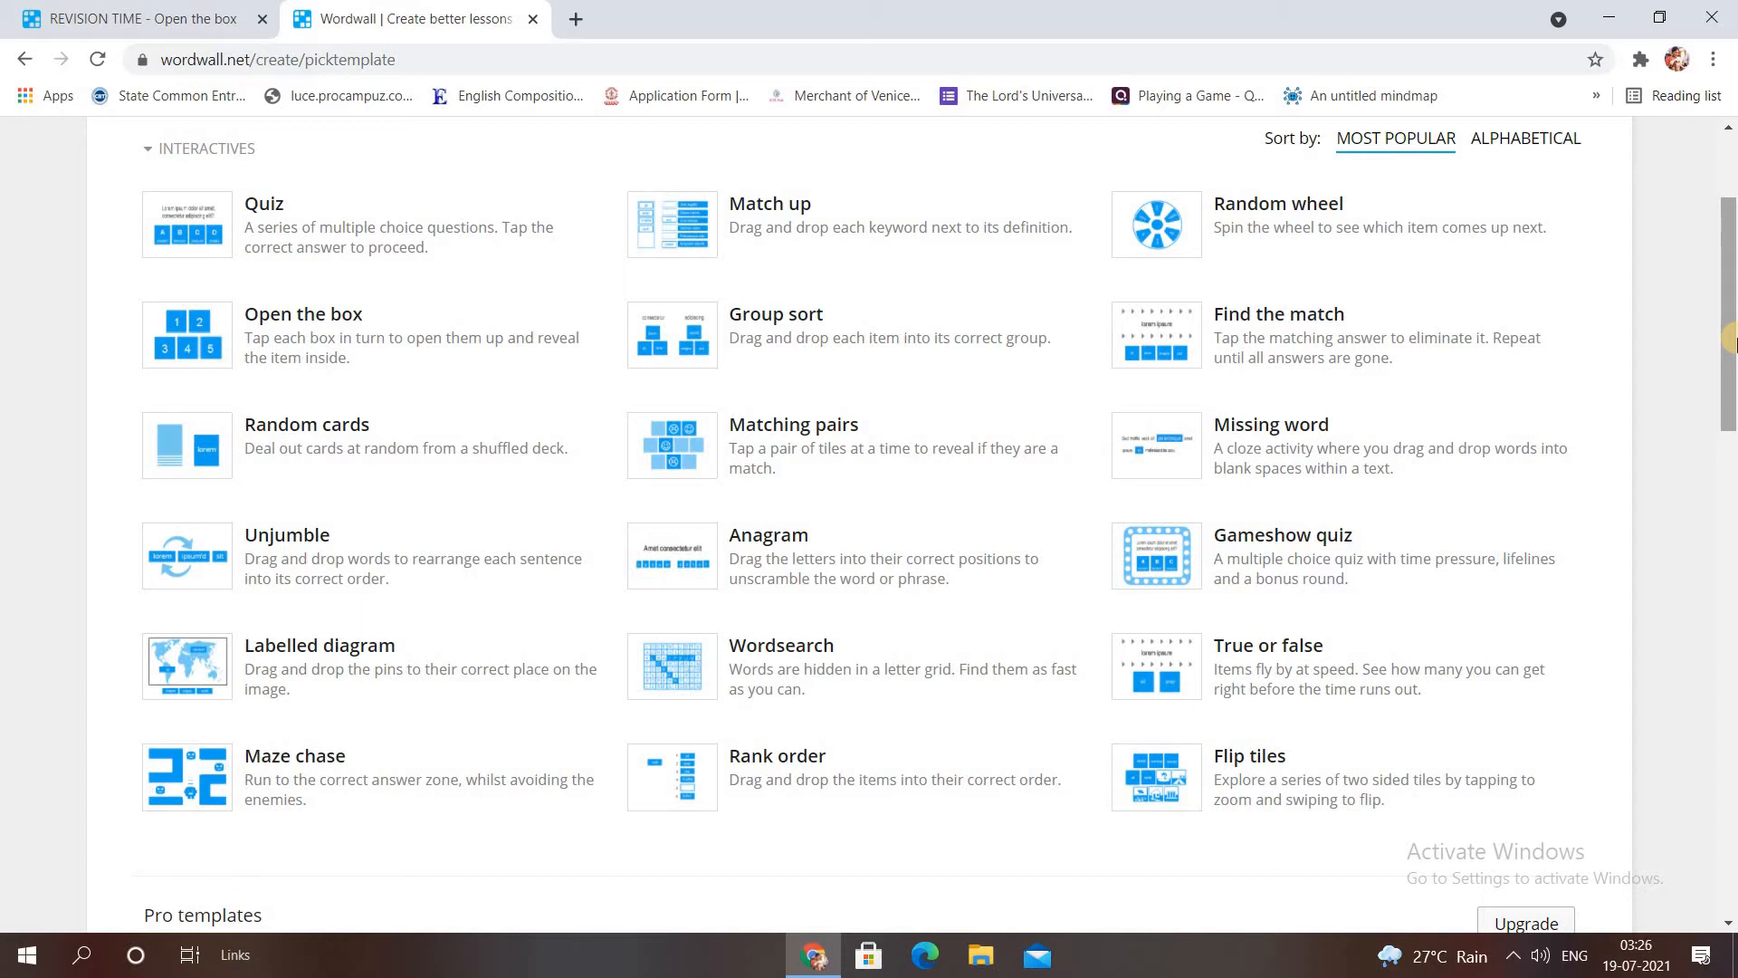
pyautogui.click(279, 344)
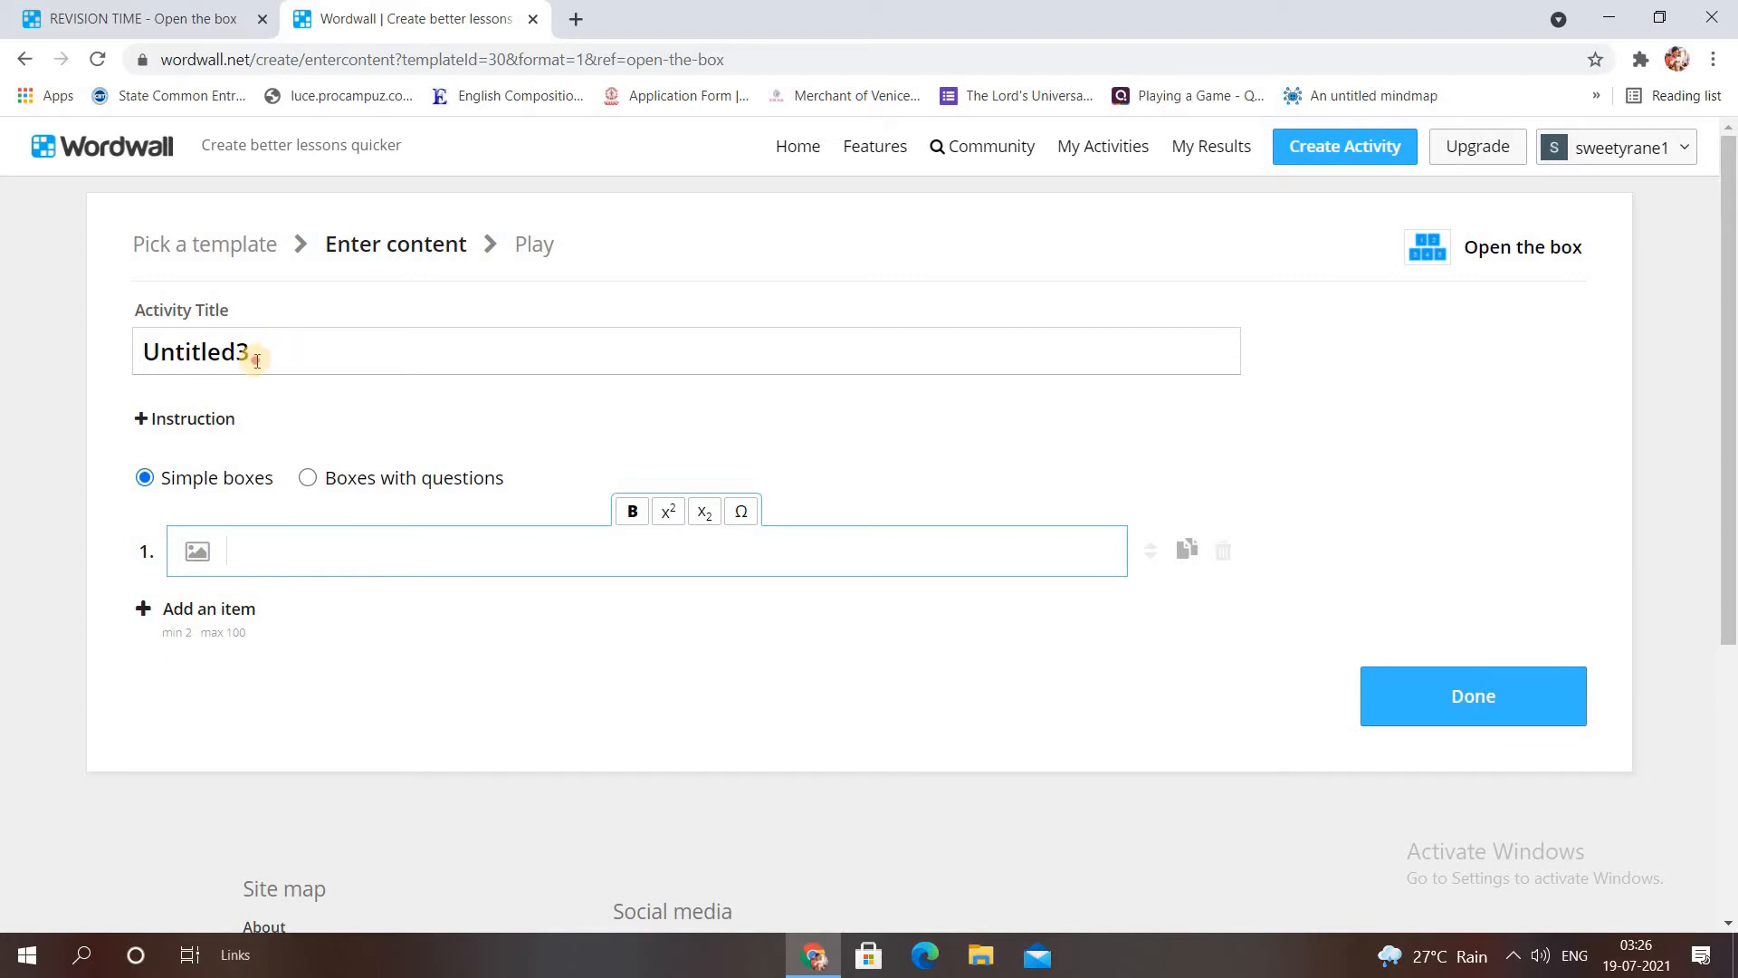
# Title the activity 'LETS HAVE SOME FUN !' and set items to Boxes with questions.
pyautogui.doubleClick(257, 361)
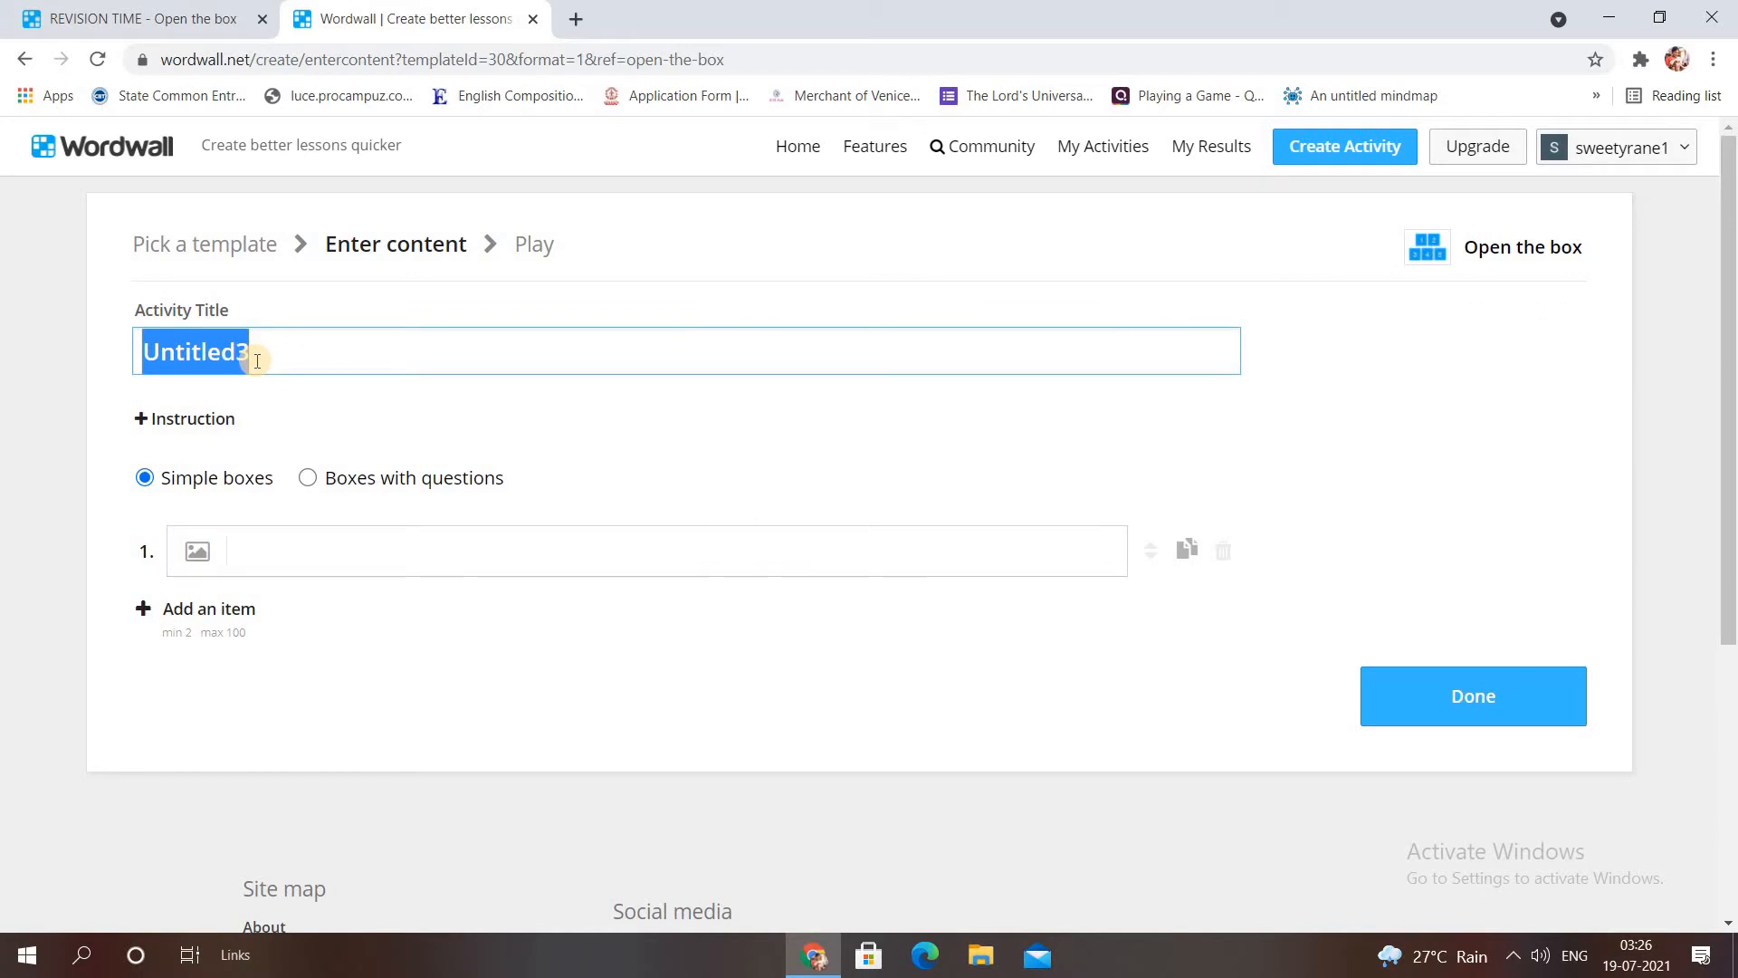
pyautogui.write('LETS HAVE SOME FUN !')
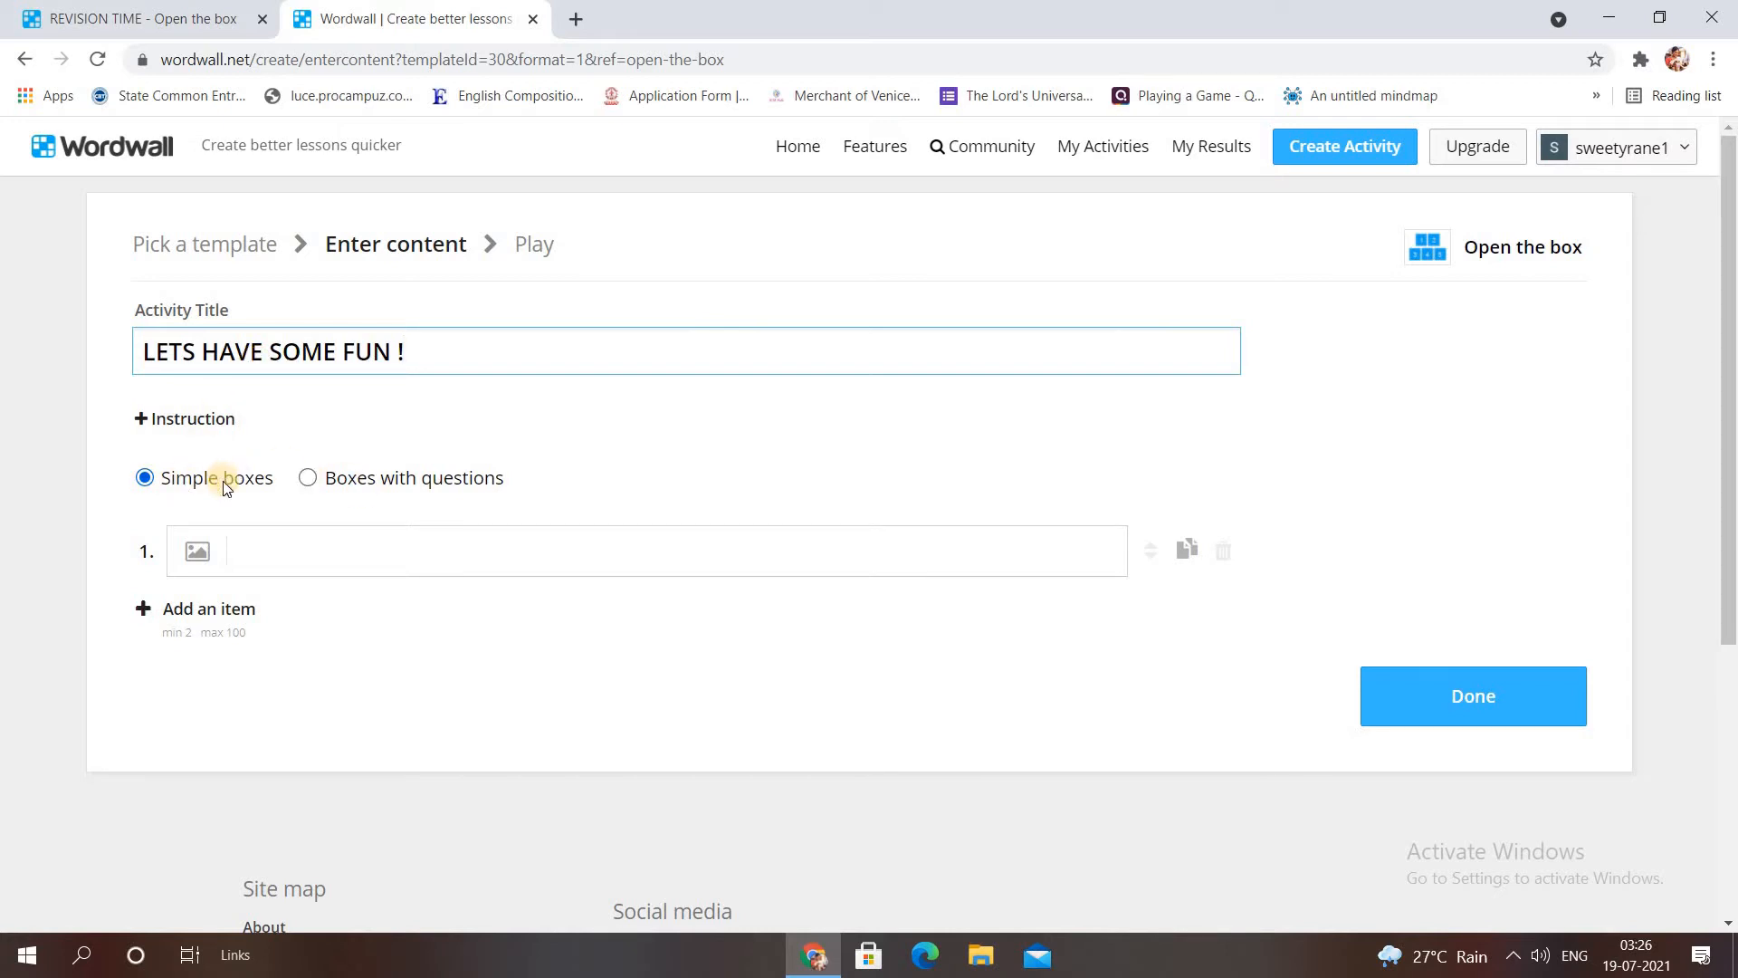
pyautogui.click(309, 477)
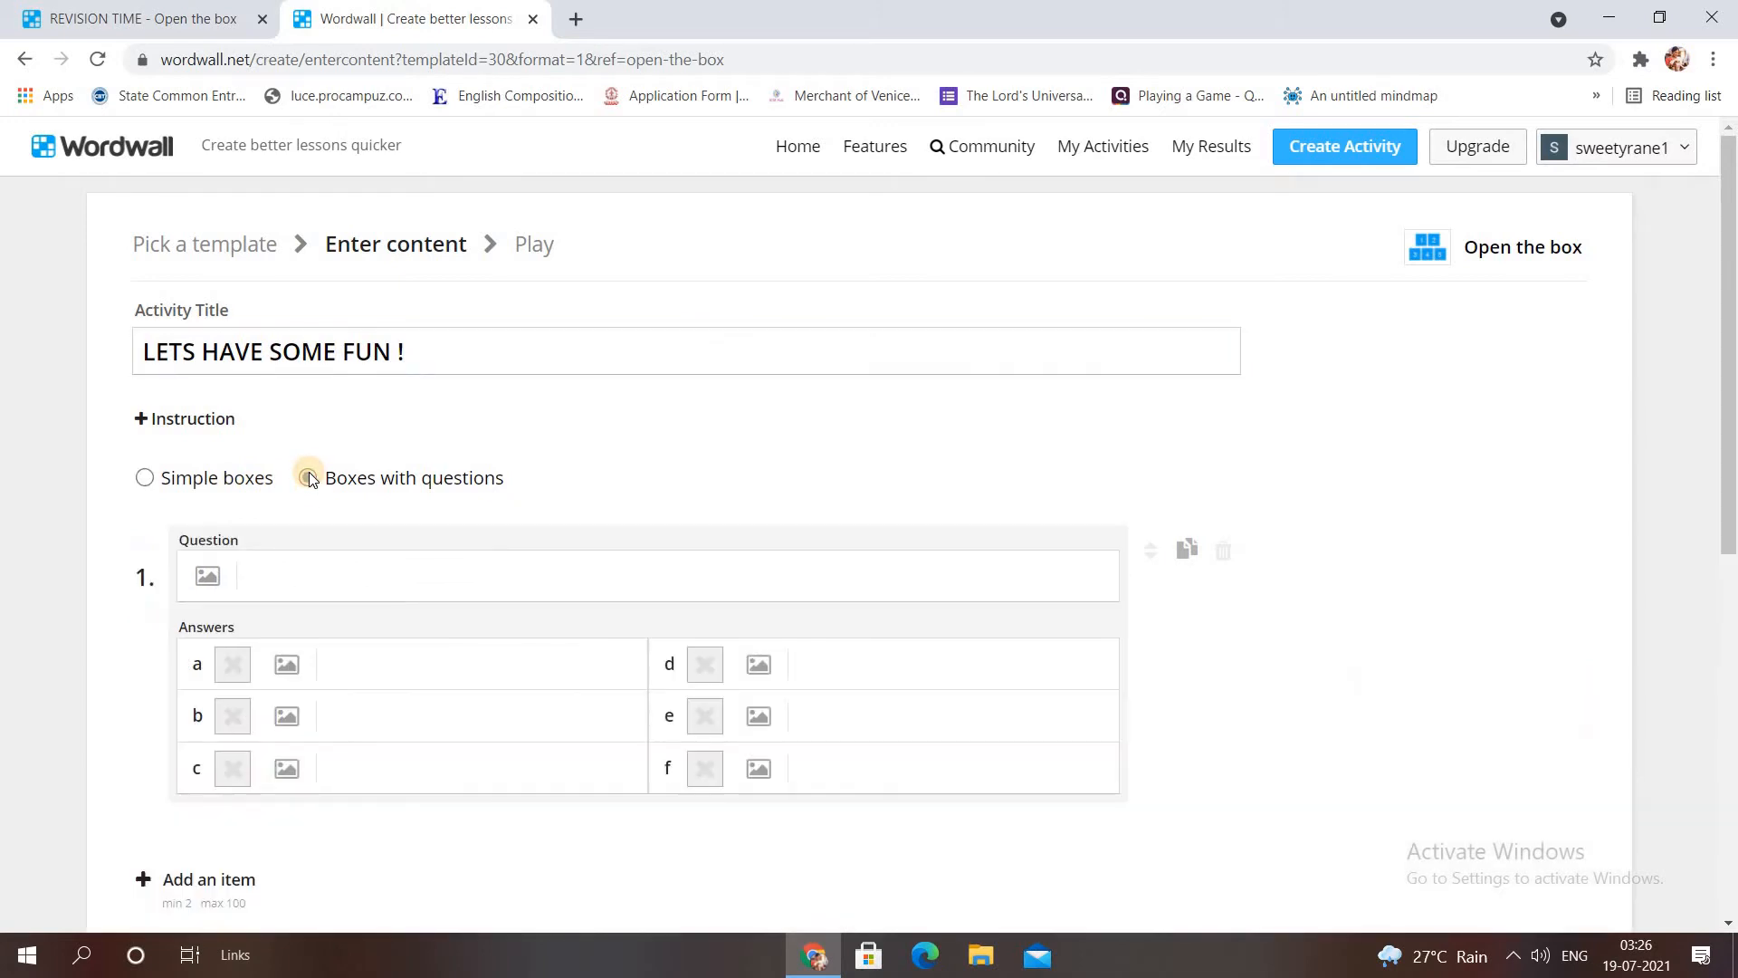
pyautogui.click(328, 584)
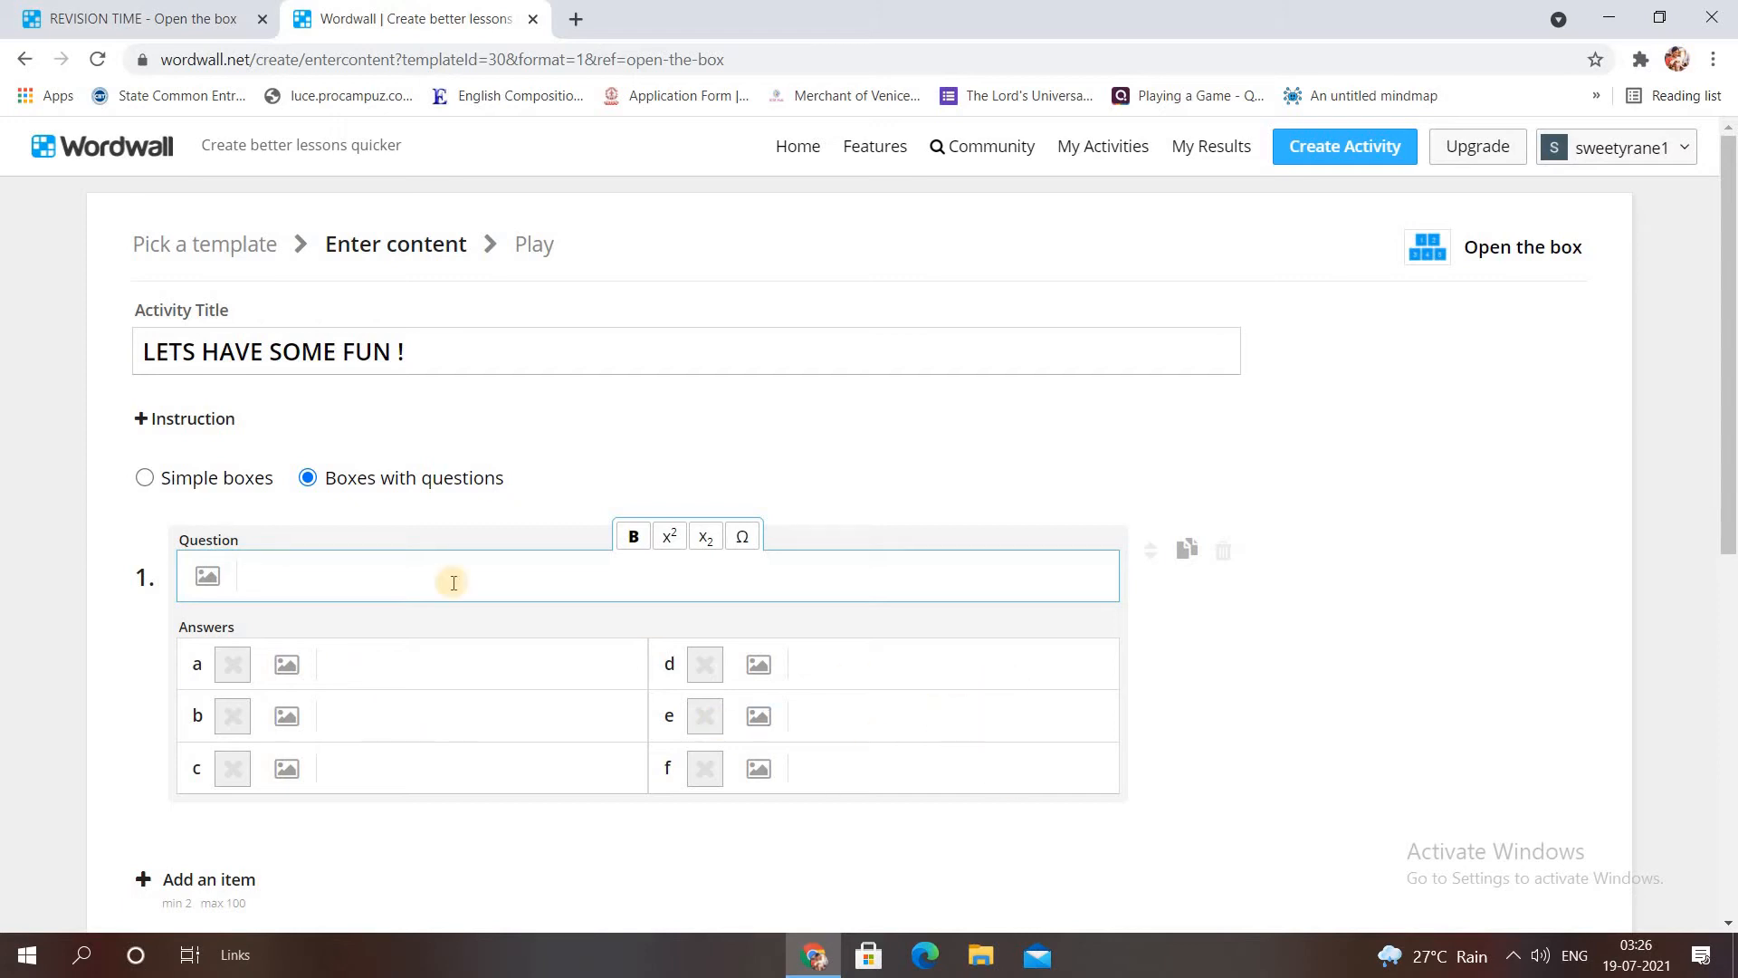
pyautogui.click(146, 478)
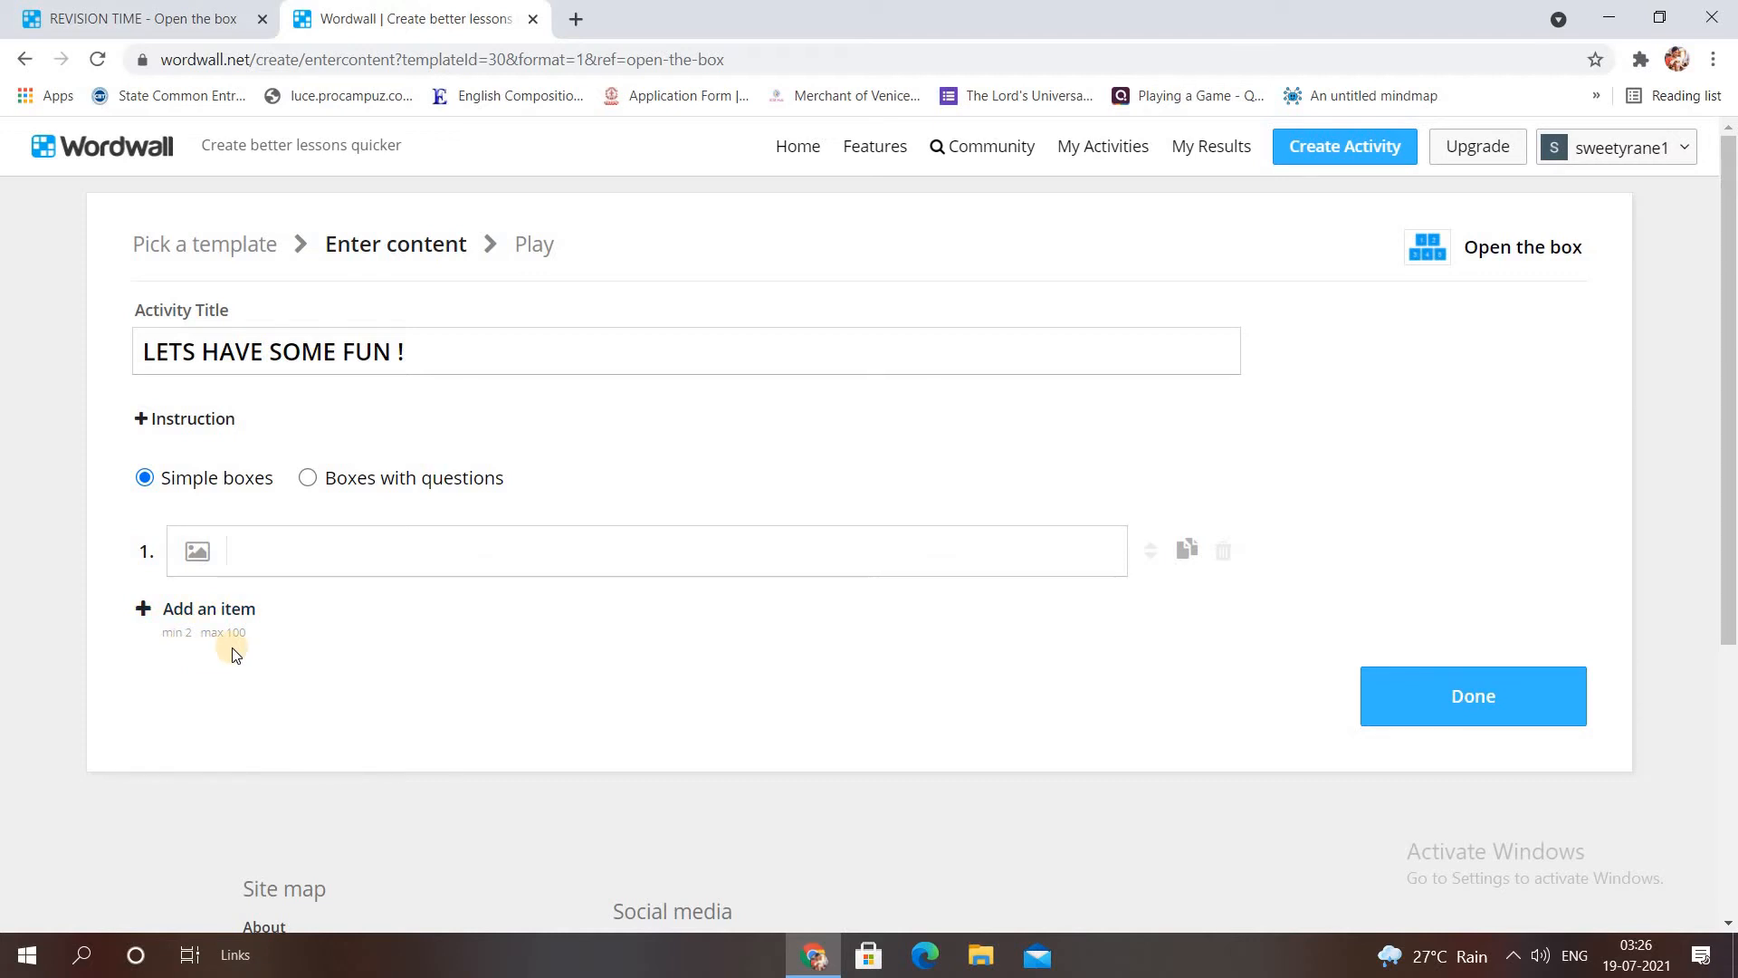
pyautogui.click(308, 479)
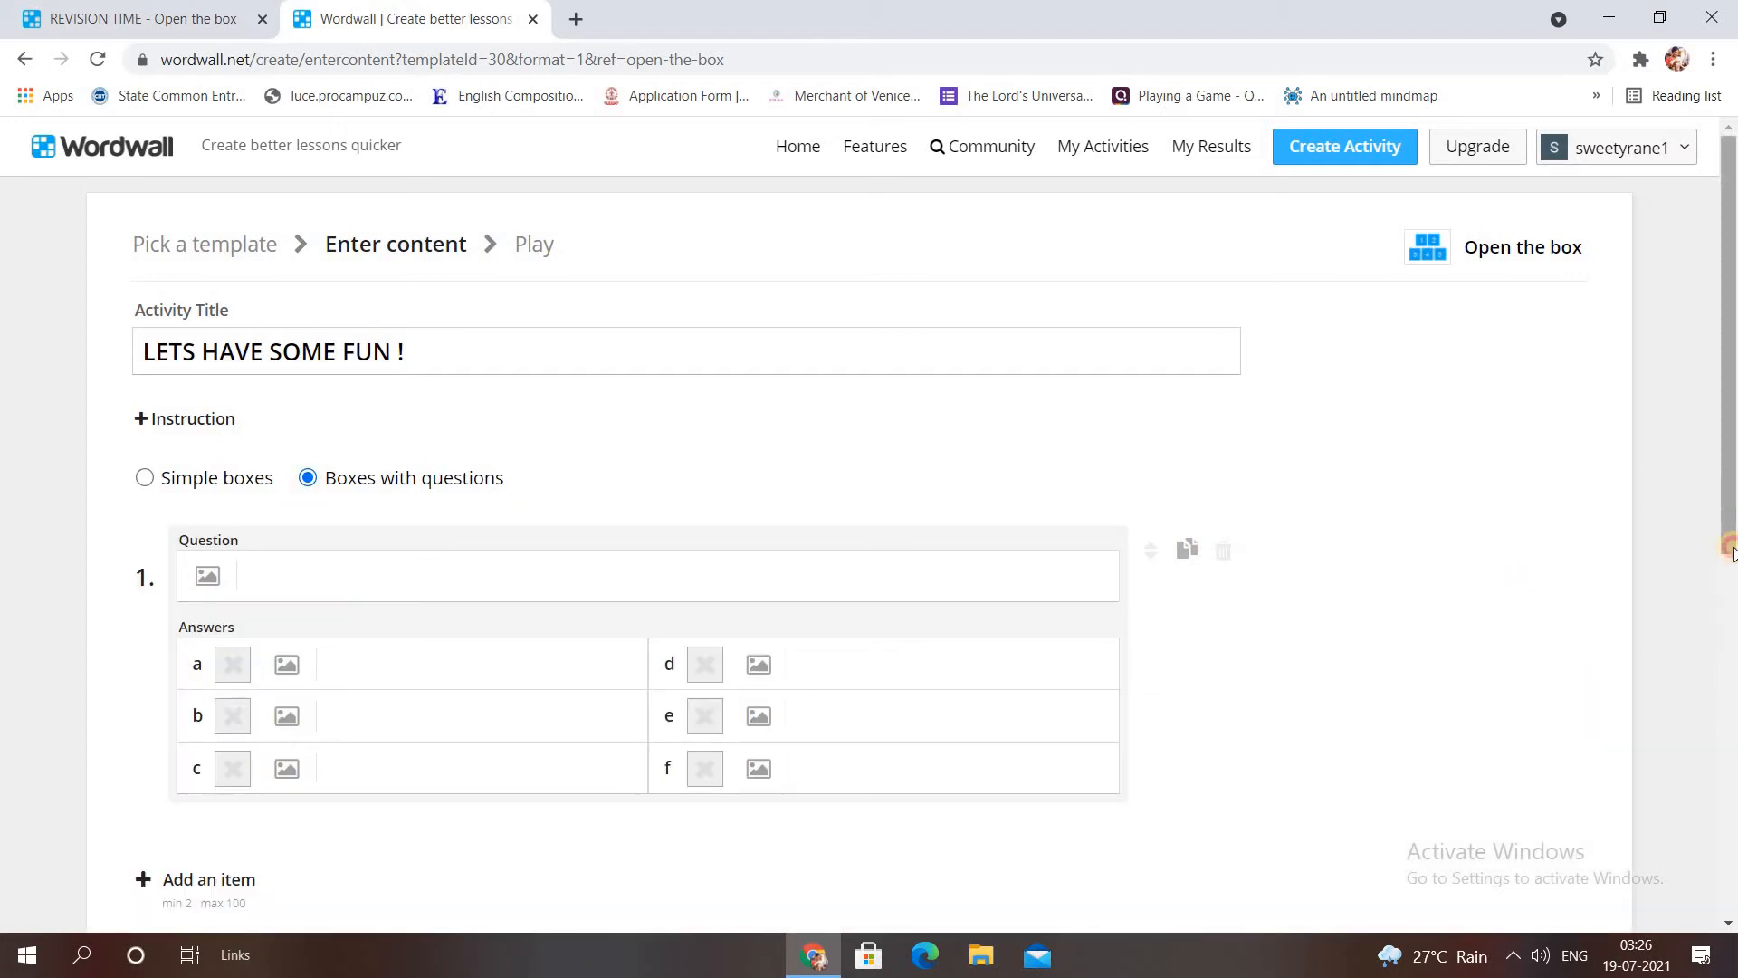
pyautogui.scroll(-1, 579, 388)
pyautogui.scroll(-1, 580, 387)
# Enter question 1 as 'Name the first P.M of India'.
pyautogui.click(415, 379)
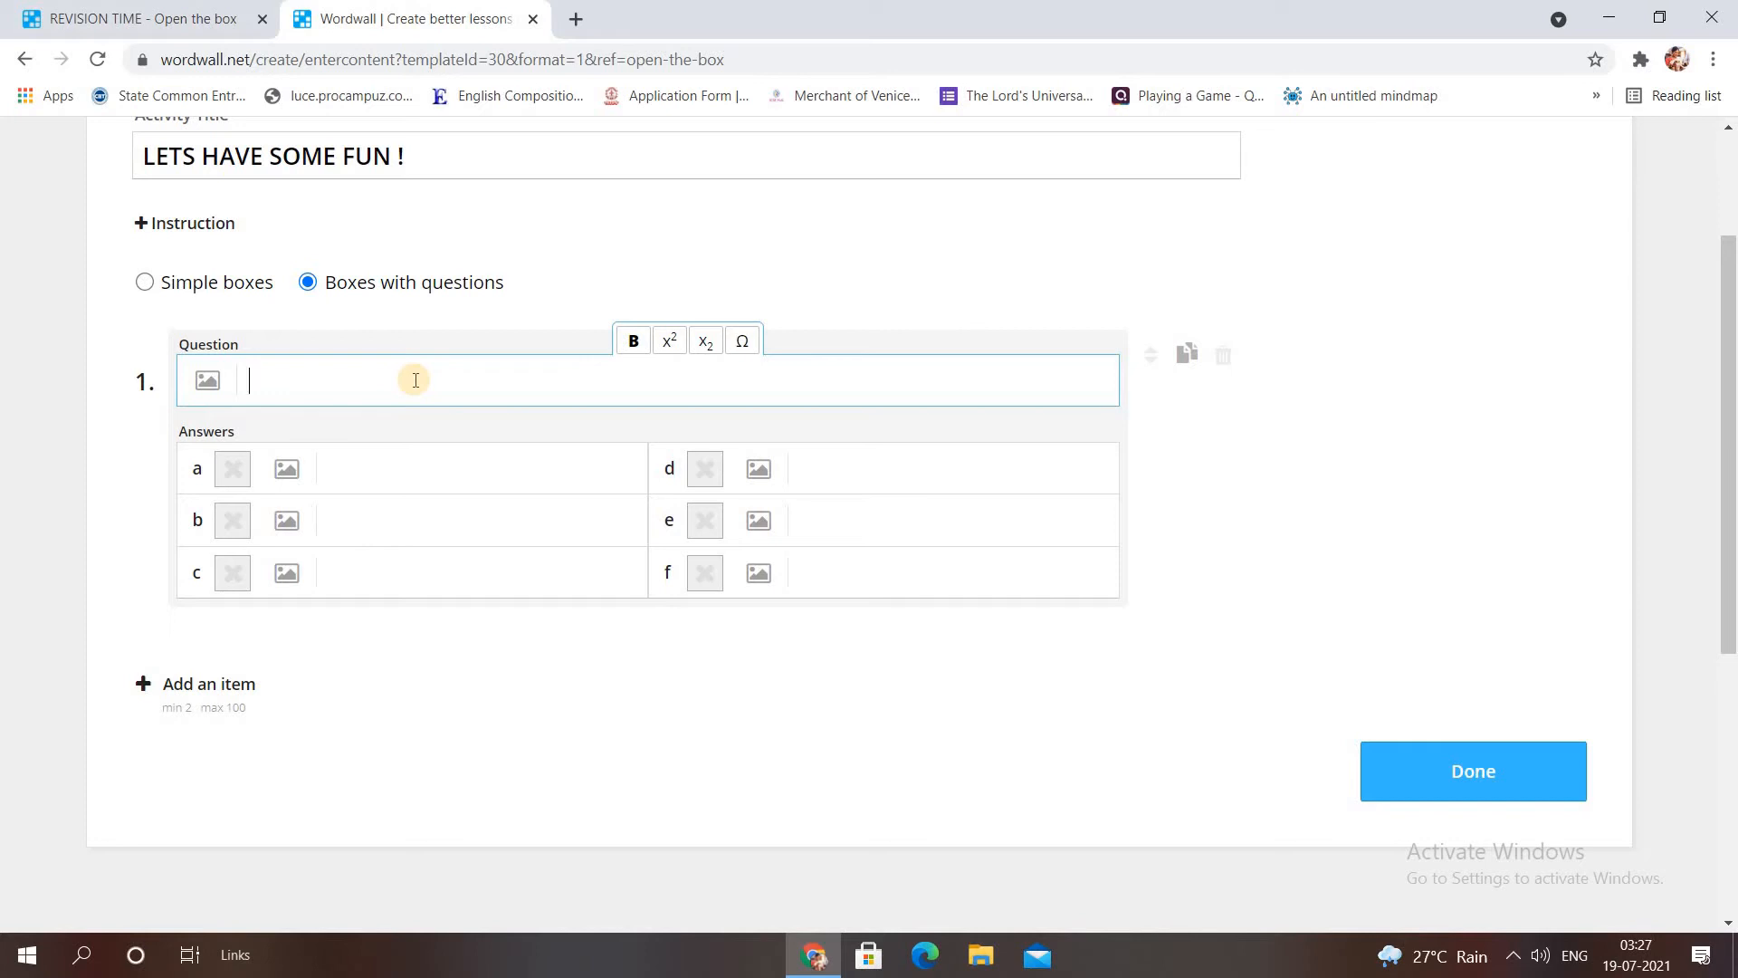
pyautogui.write('Name the first PM')
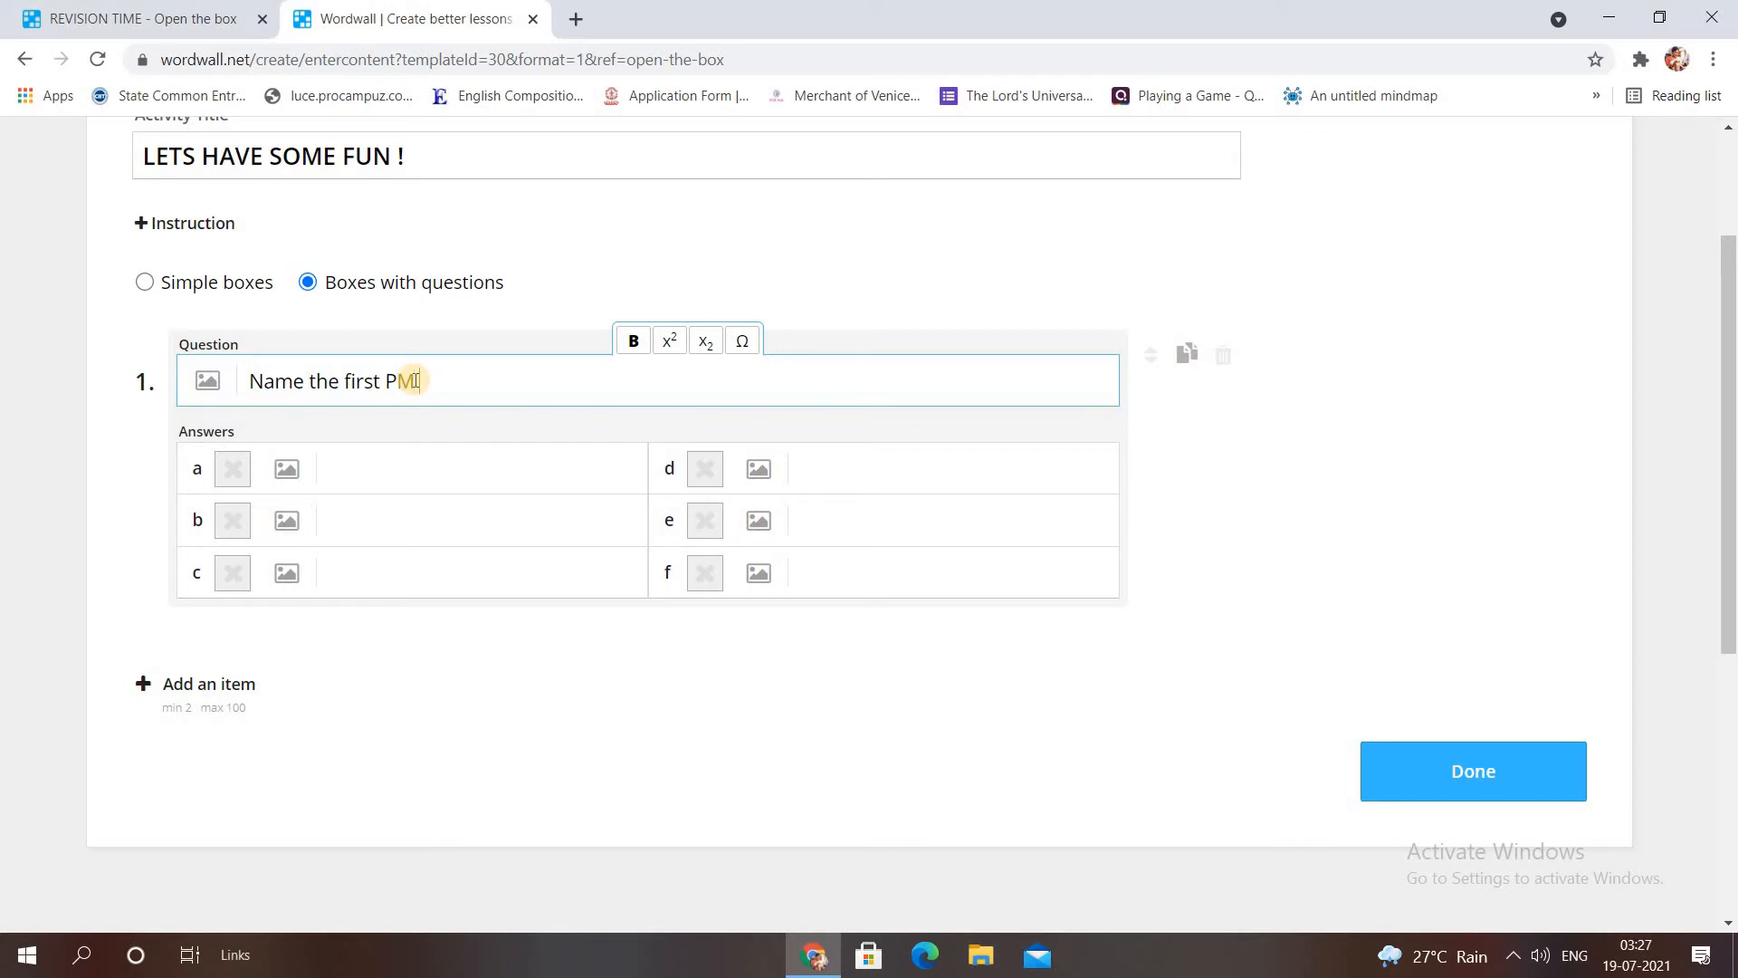
pyautogui.press('BackSpace')
pyautogui.write('.M of India')
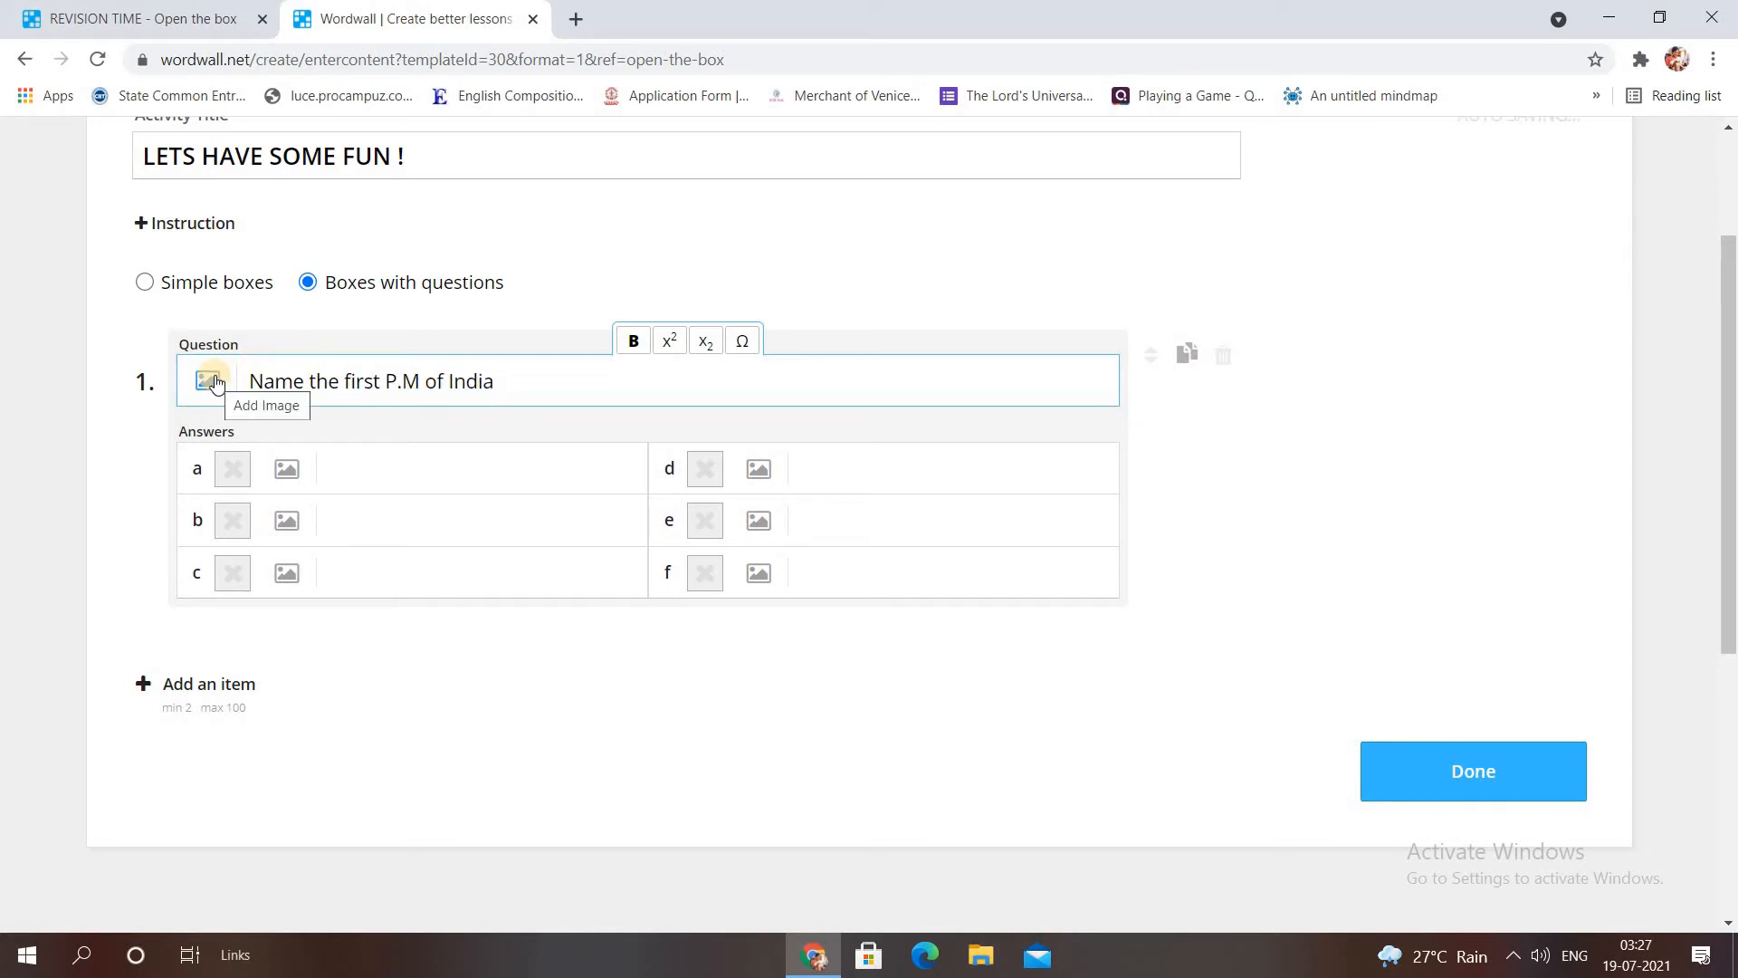
# Attach a large 'Pandit Jawaharlal Nehru' image search photo to question 1.
pyautogui.click(213, 381)
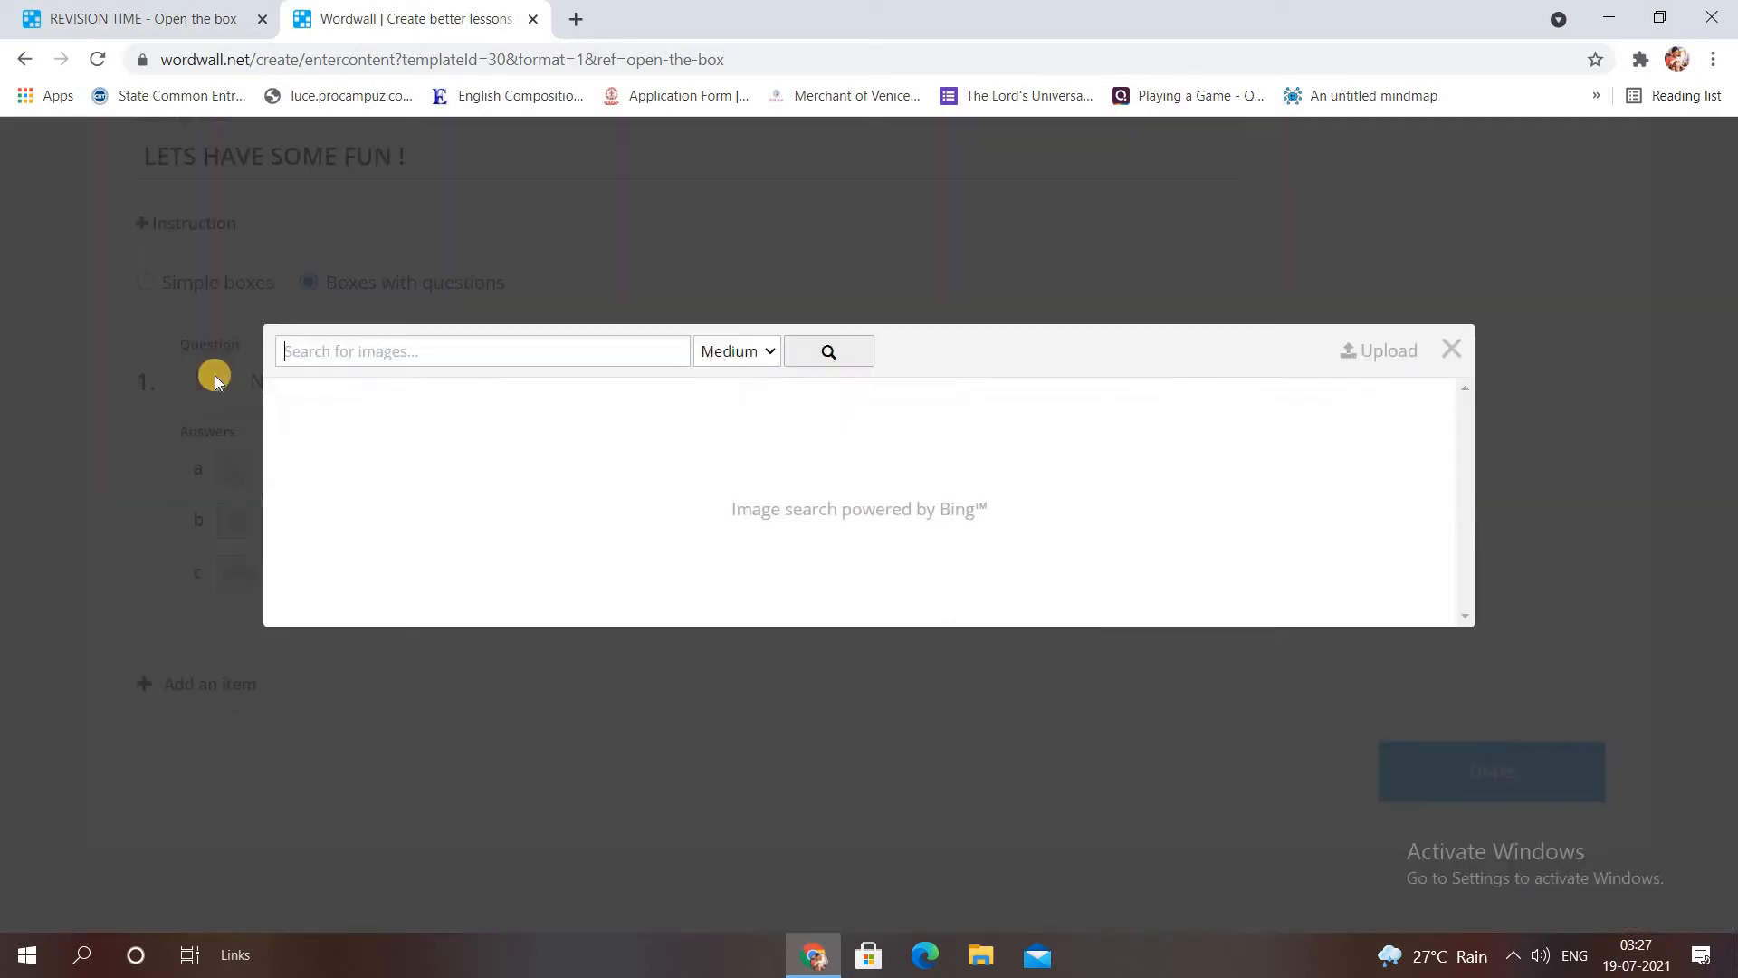
pyautogui.click(511, 353)
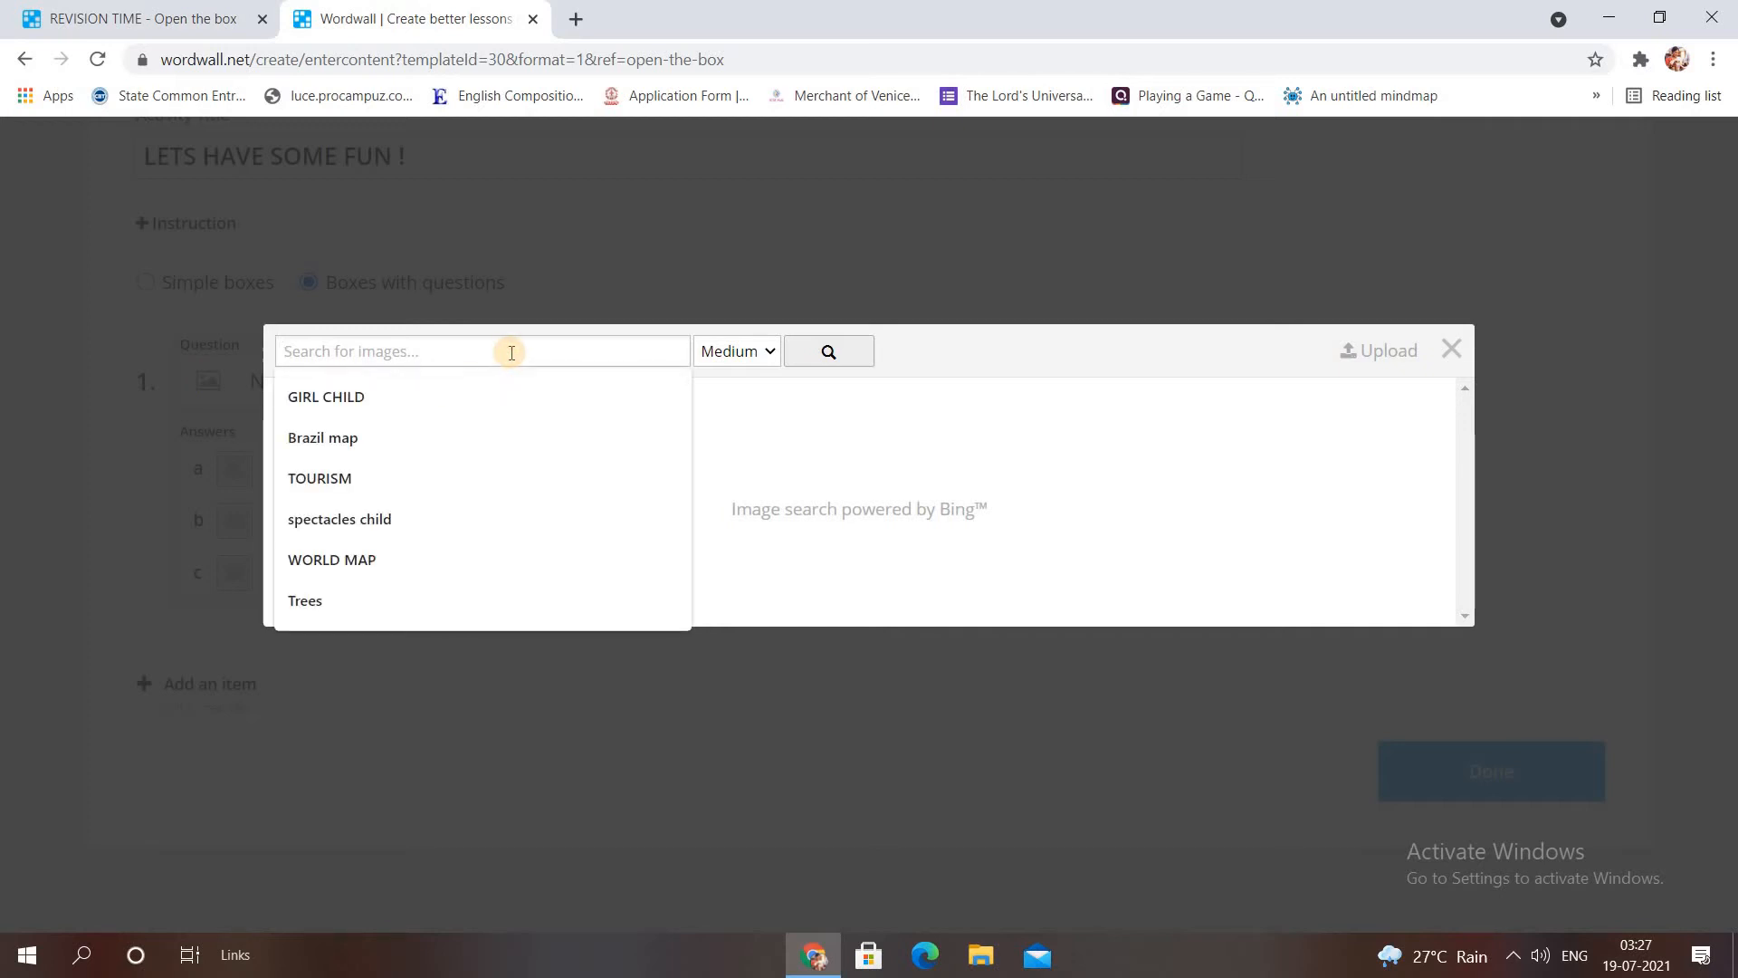
pyautogui.write('Pandit Jawahar')
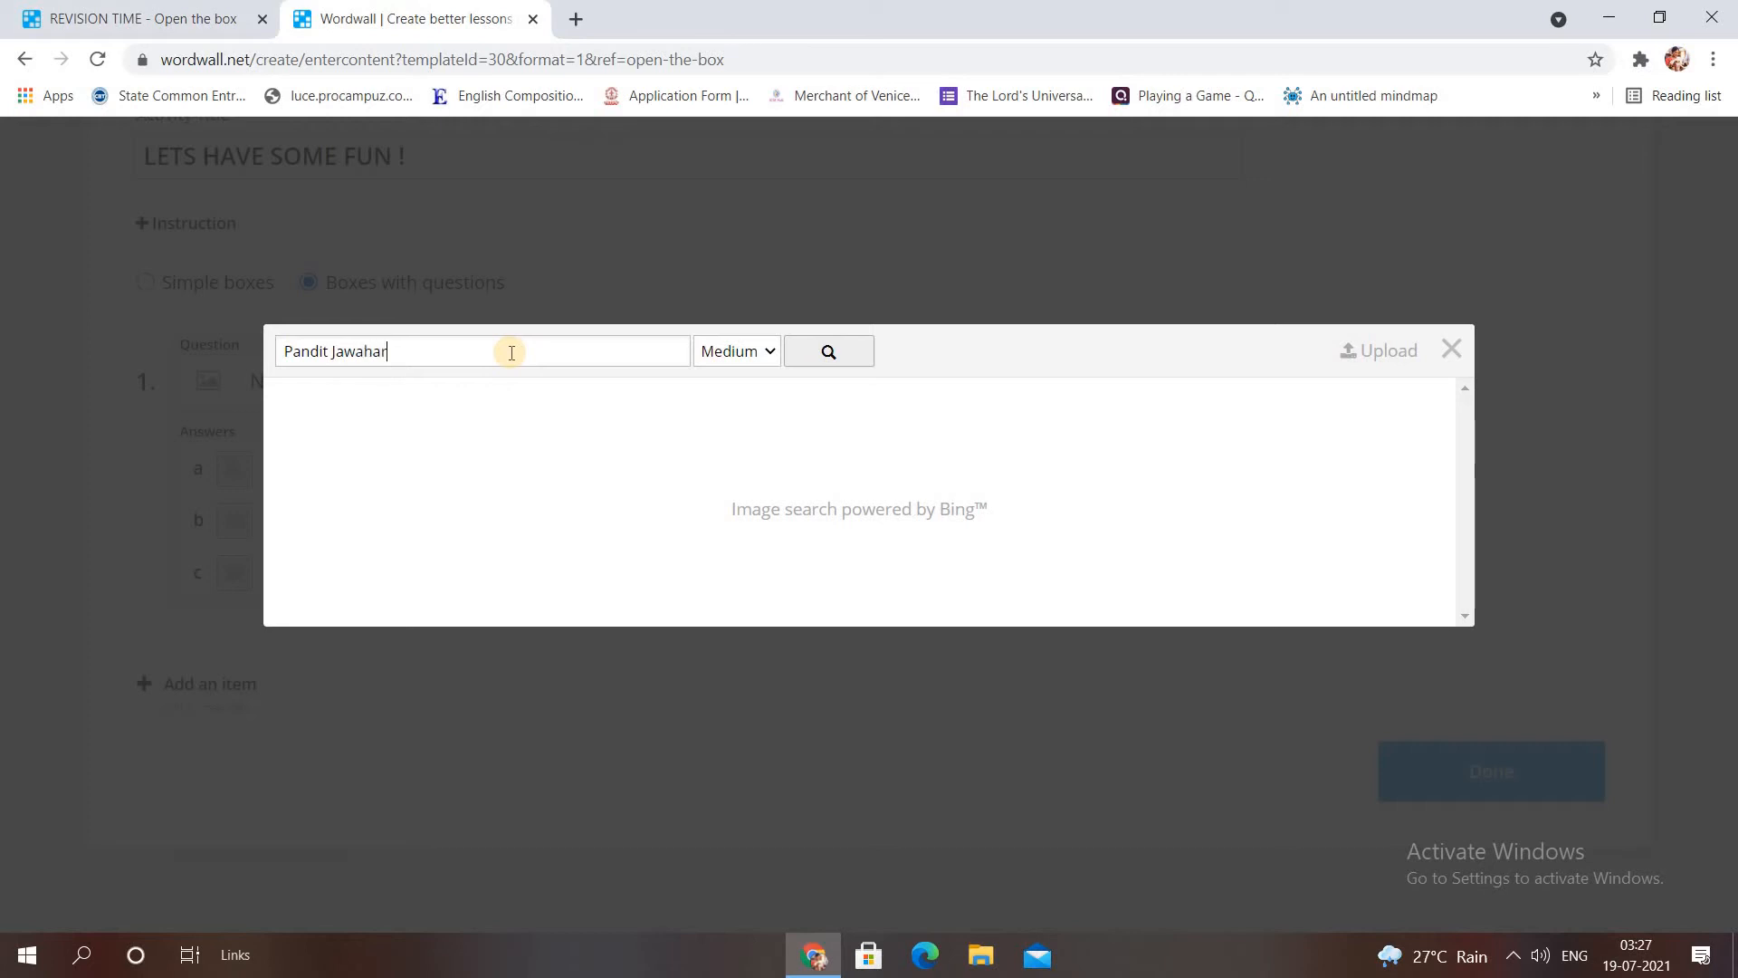
pyautogui.write('lal Nehru')
pyautogui.click(768, 350)
pyautogui.click(744, 438)
pyautogui.click(823, 353)
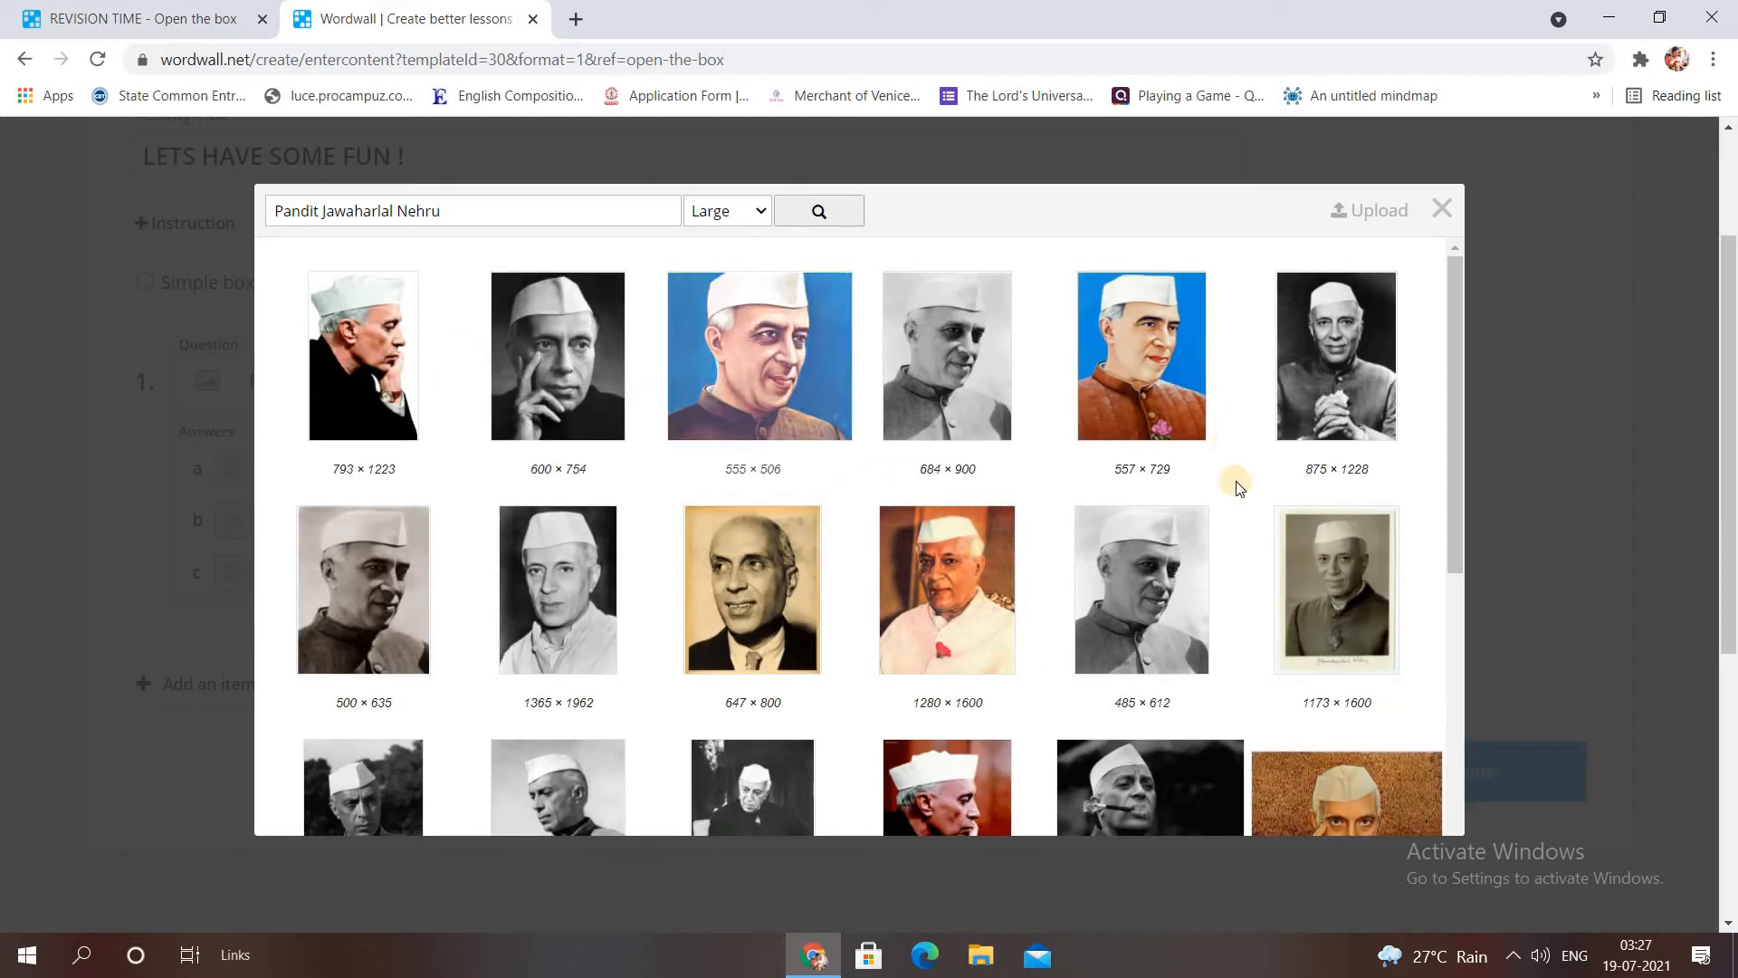
pyautogui.click(820, 377)
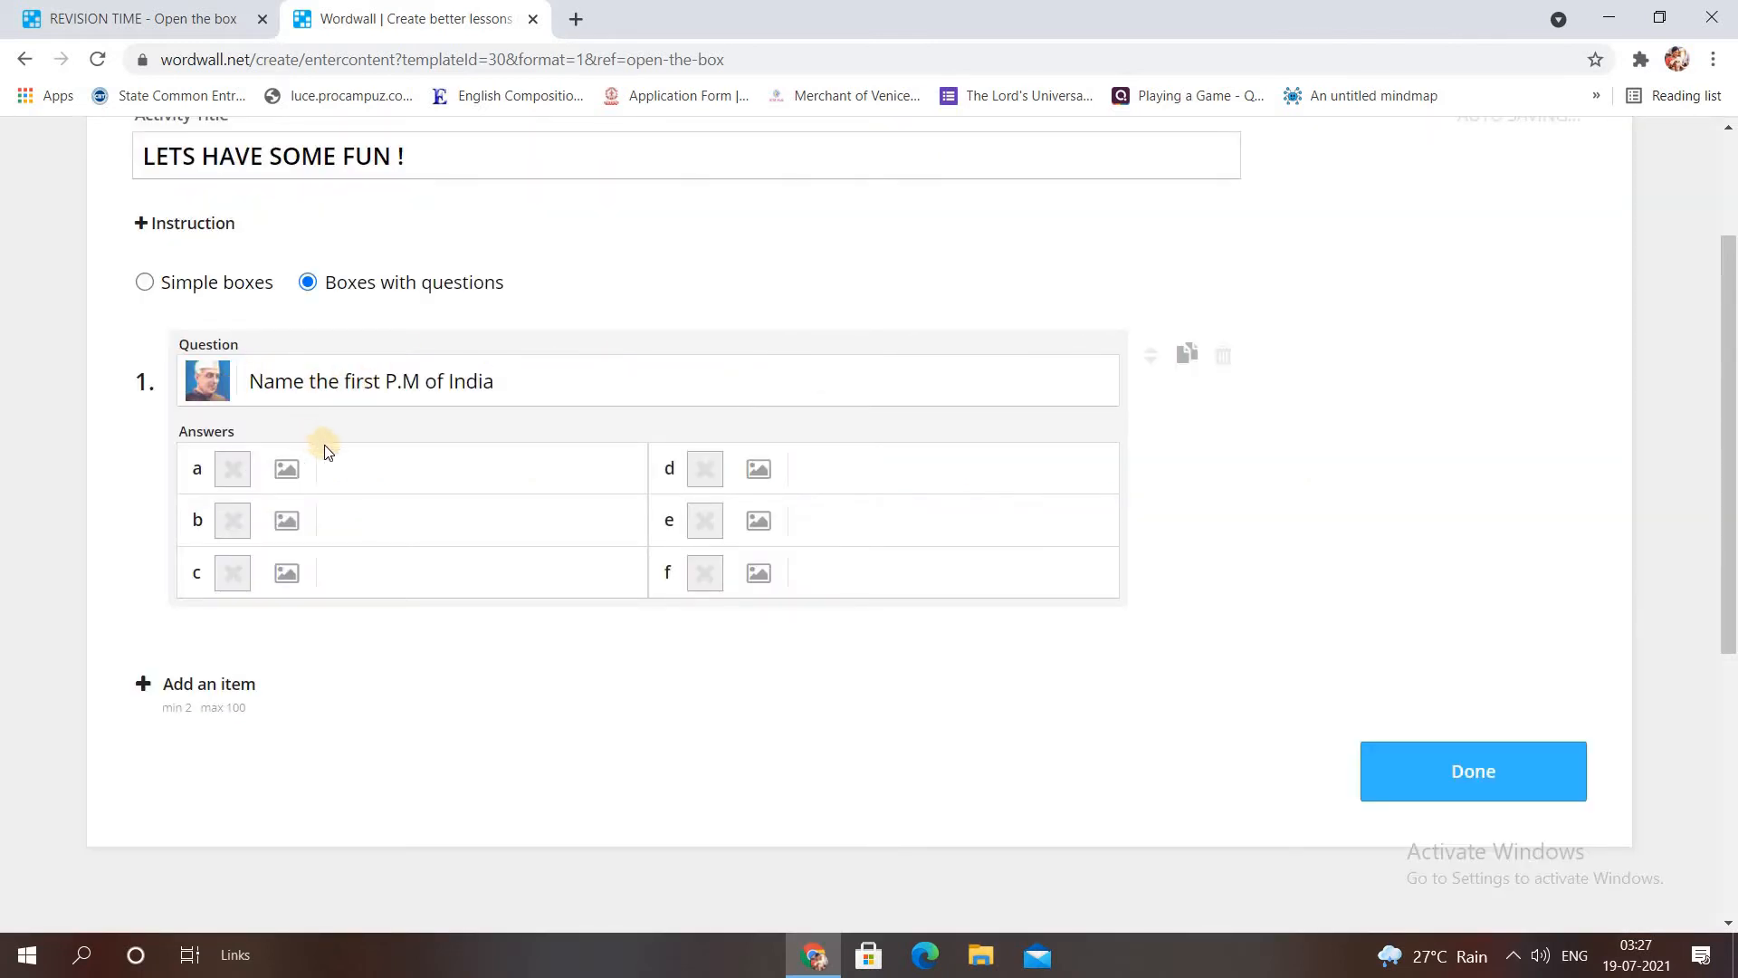
# Add answers Rajendra Prasad and Jawaharlal Nehru, marking Jawaharlal Nehru correct.
pyautogui.click(344, 472)
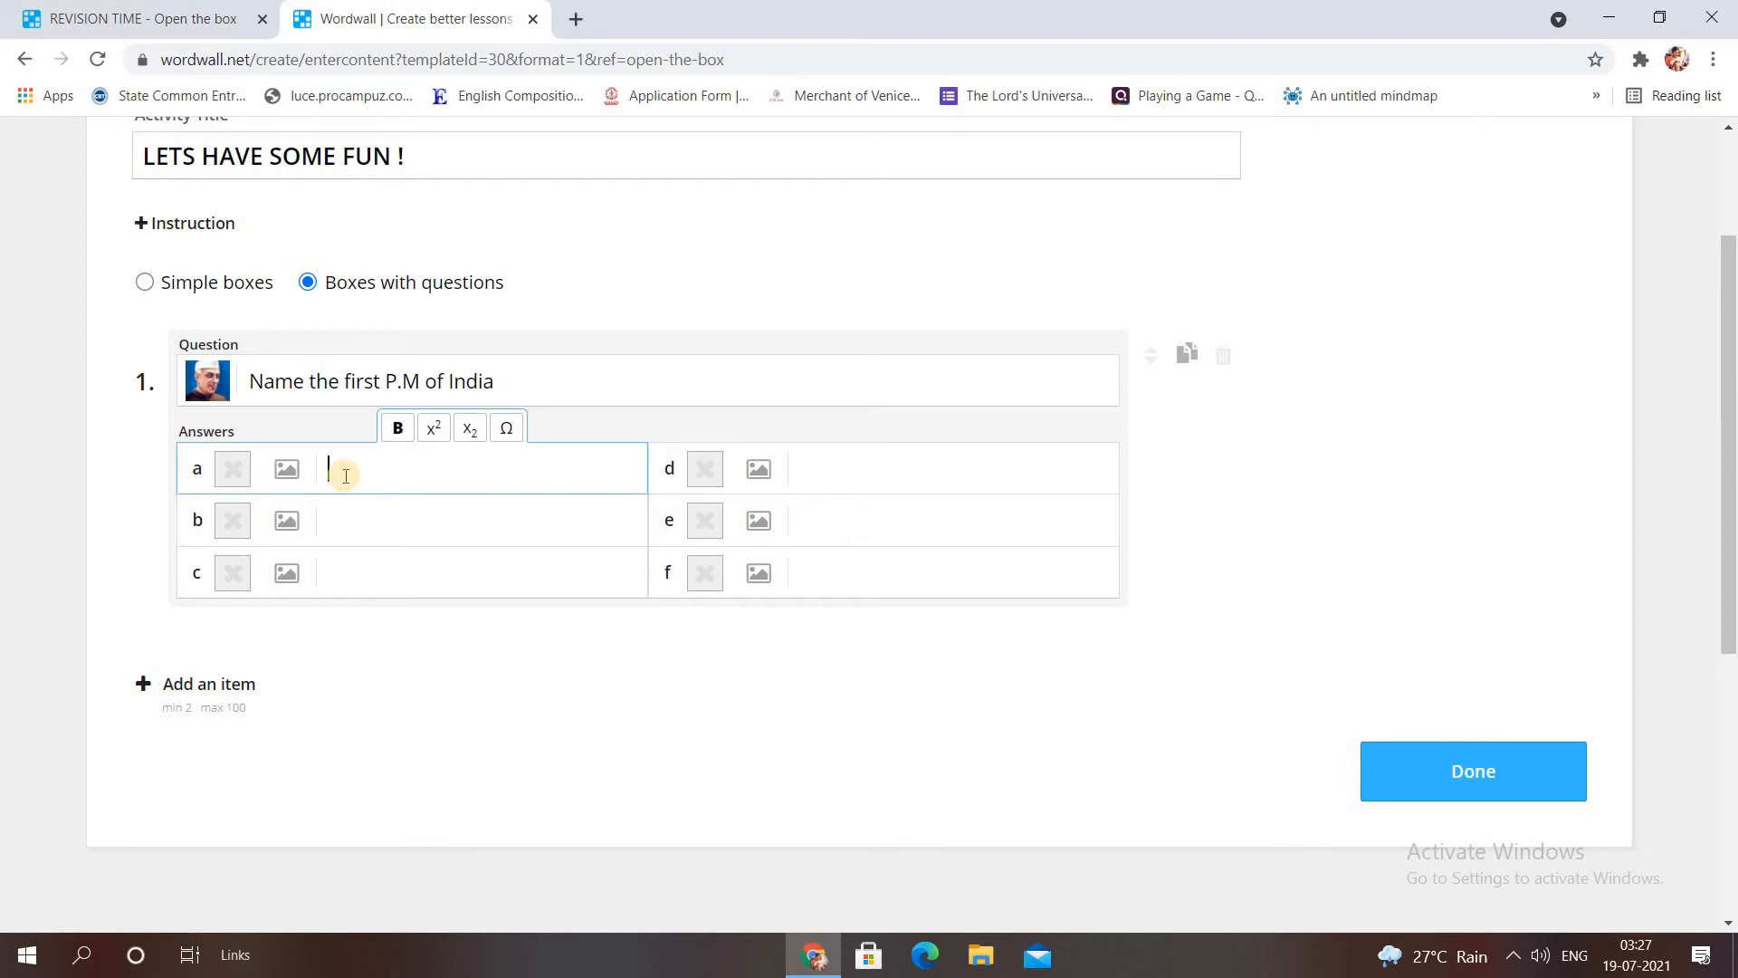
pyautogui.write('Rajendra Prasad')
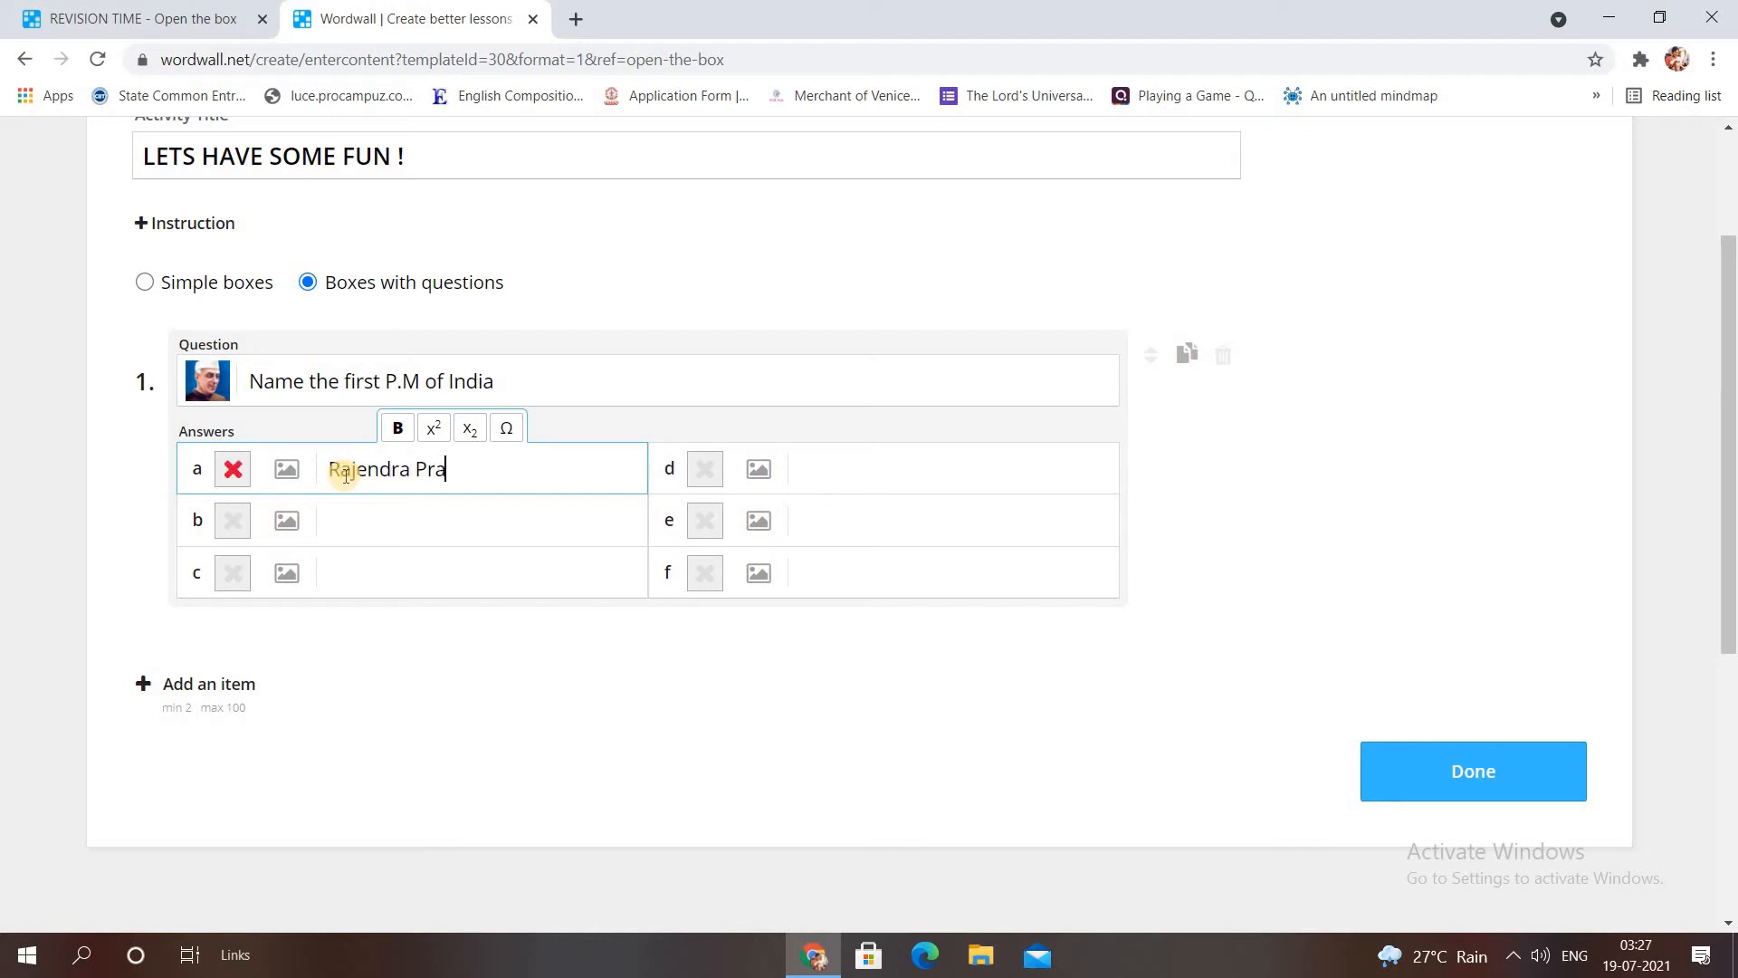
pyautogui.click(339, 525)
pyautogui.write('Jaw')
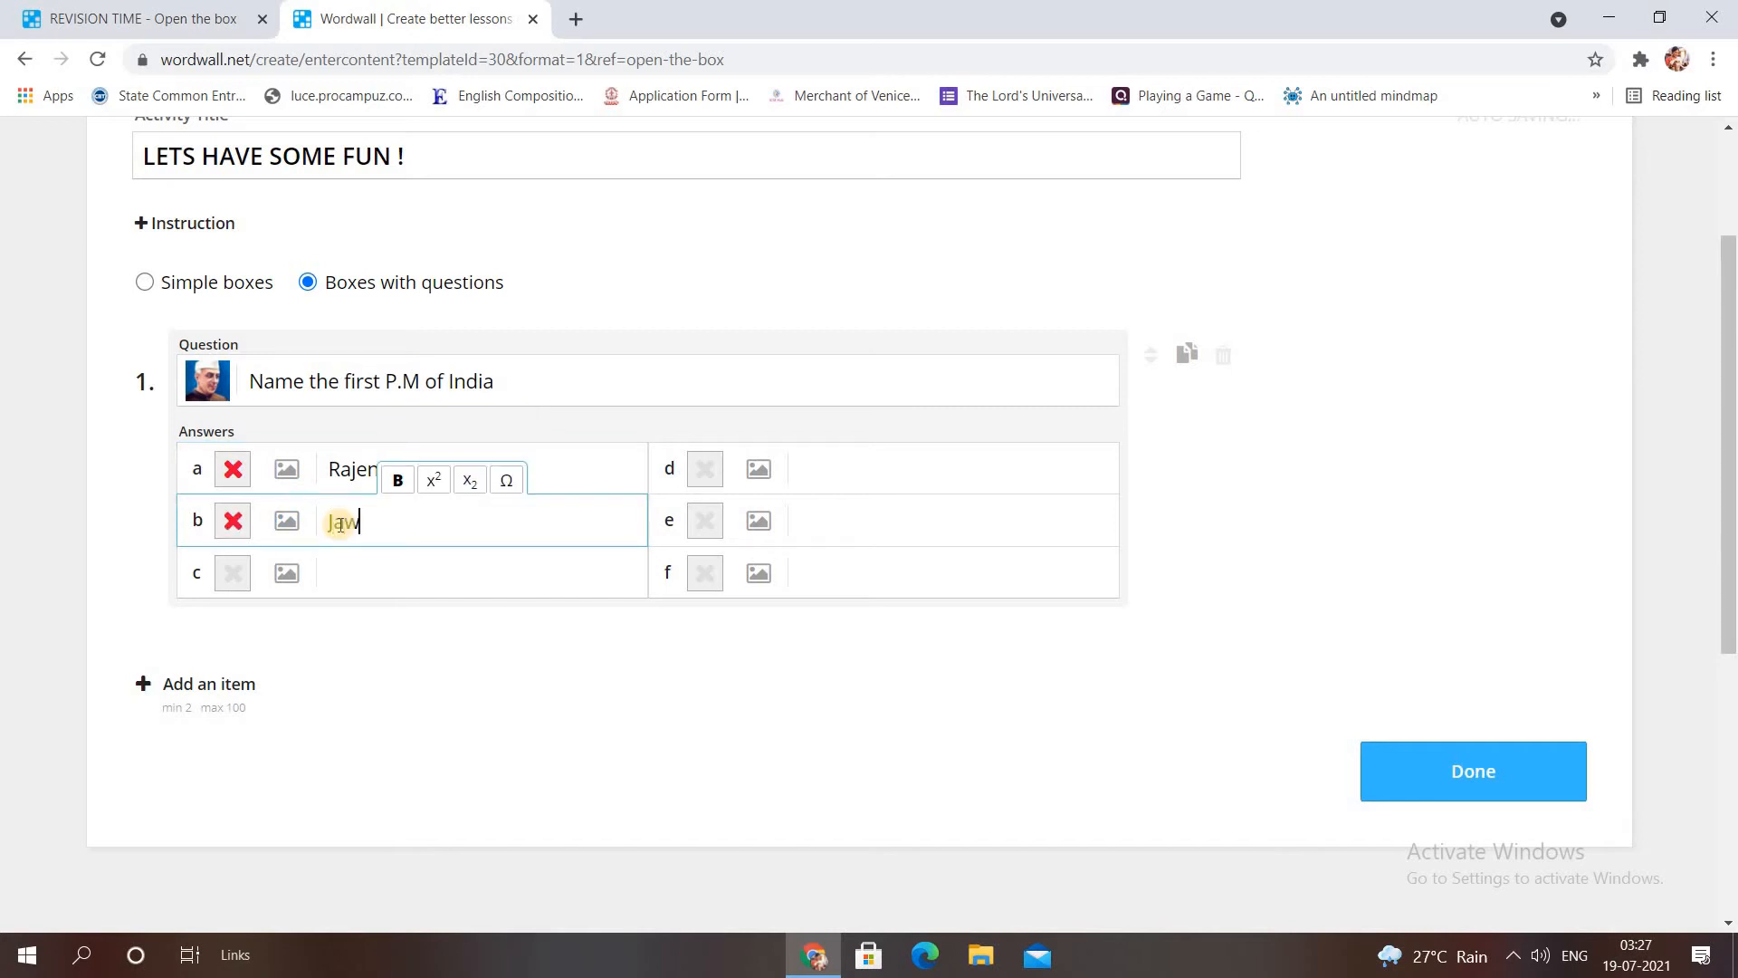
pyautogui.write('aharlal Nehru')
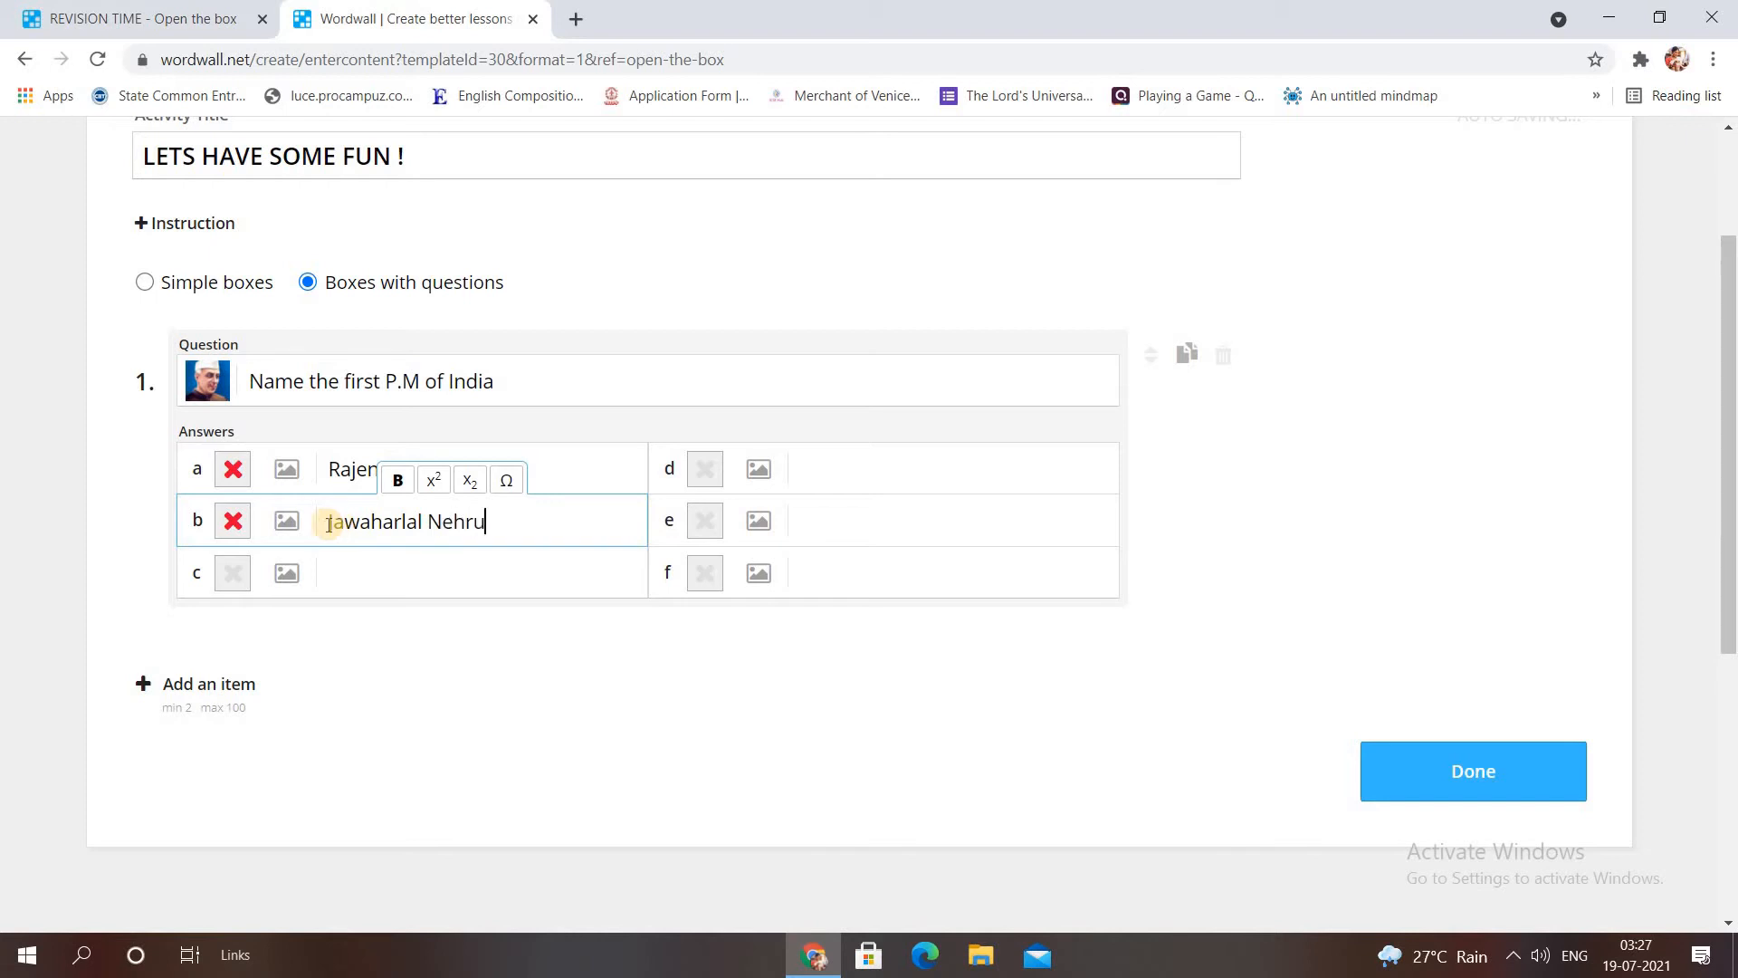
pyautogui.click(233, 521)
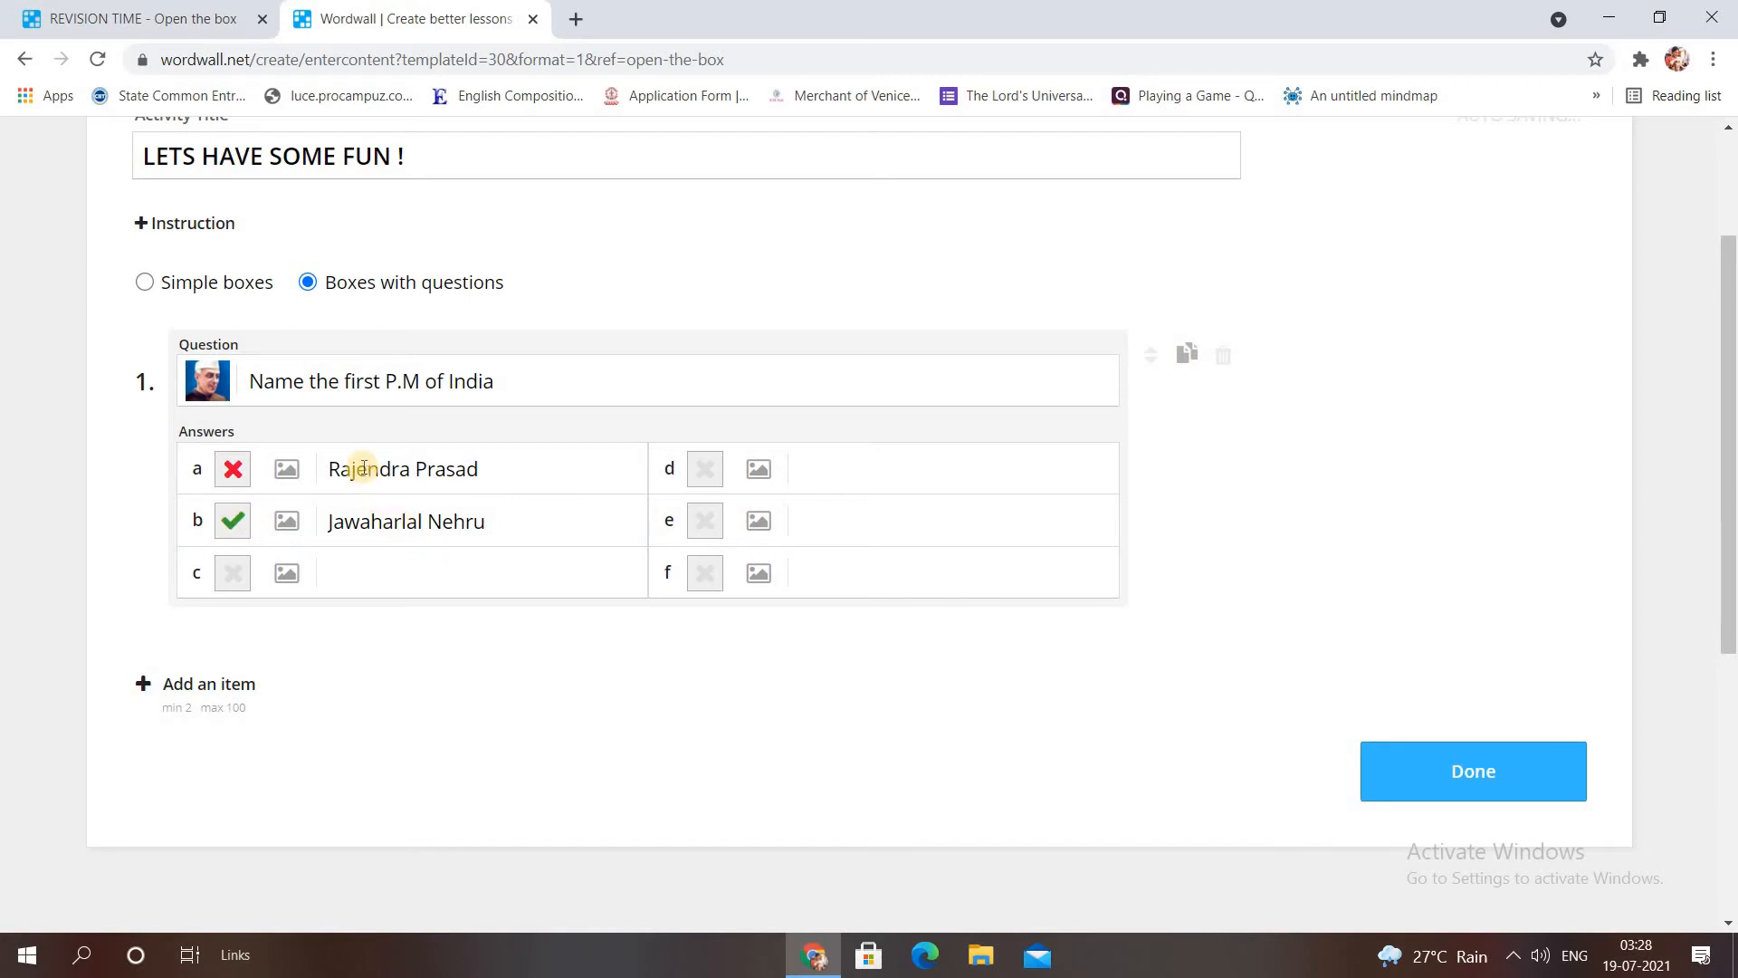
pyautogui.moveTo(1729, 523); pyautogui.dragTo(1729, 615)
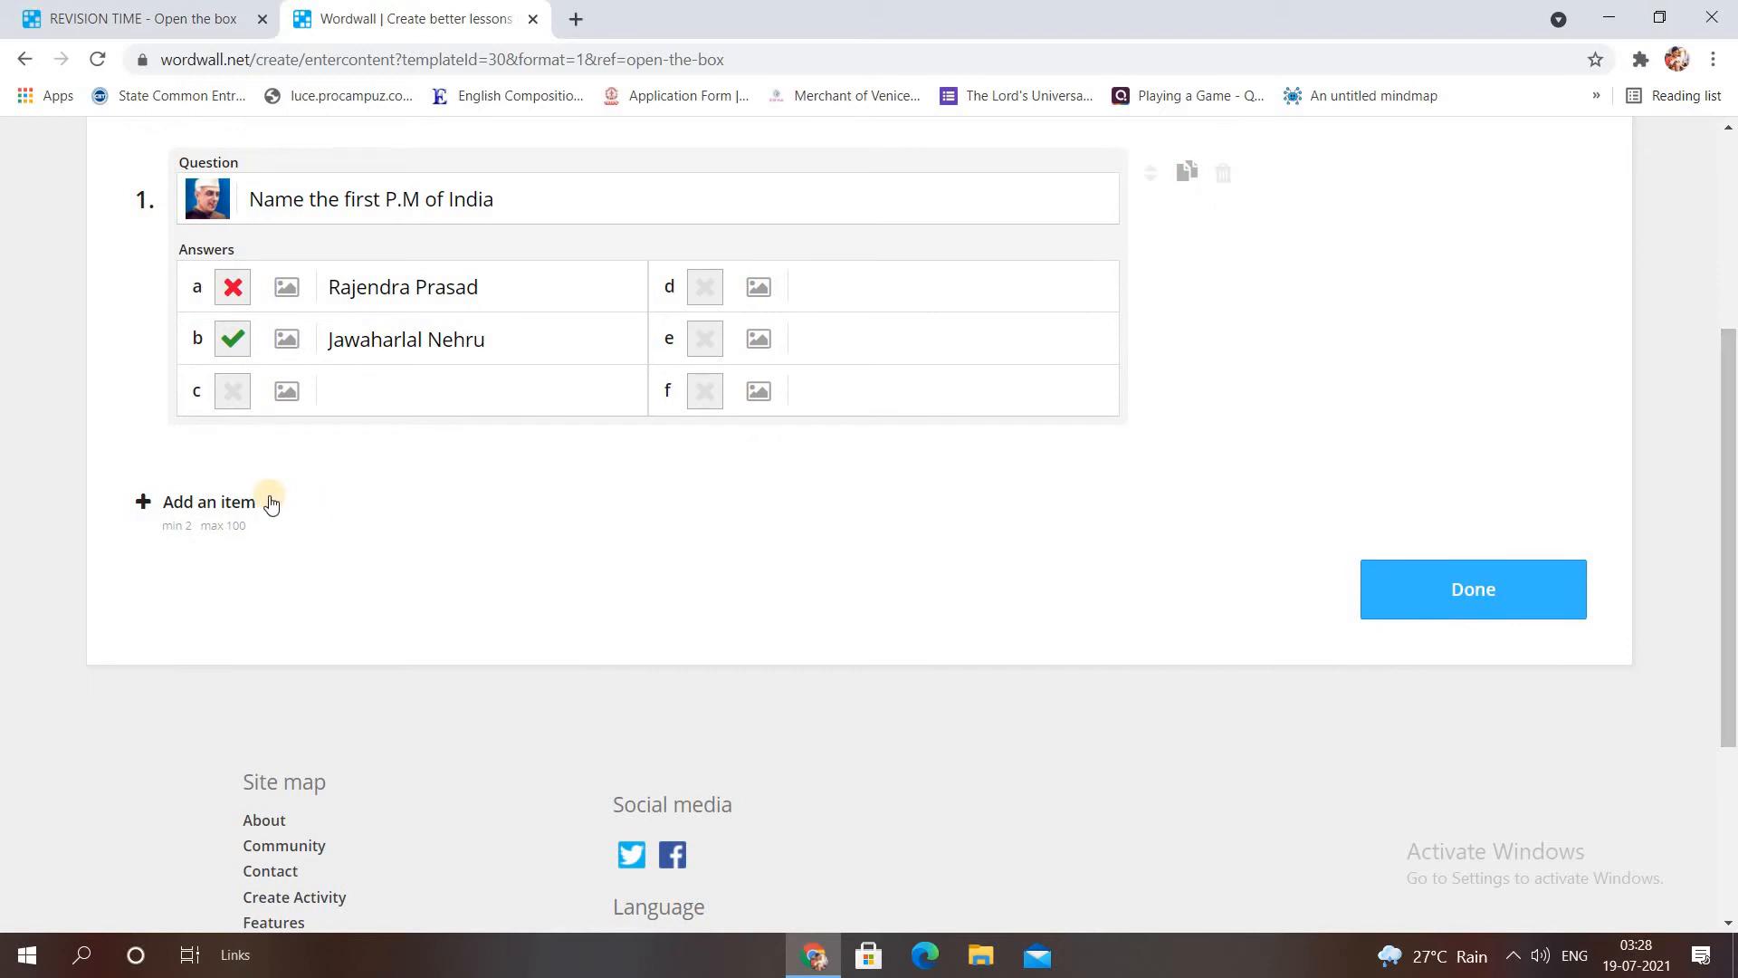
# Add question 2 'Name the leader in the photo.' with a large Sonia Gandhi photo.
pyautogui.click(225, 503)
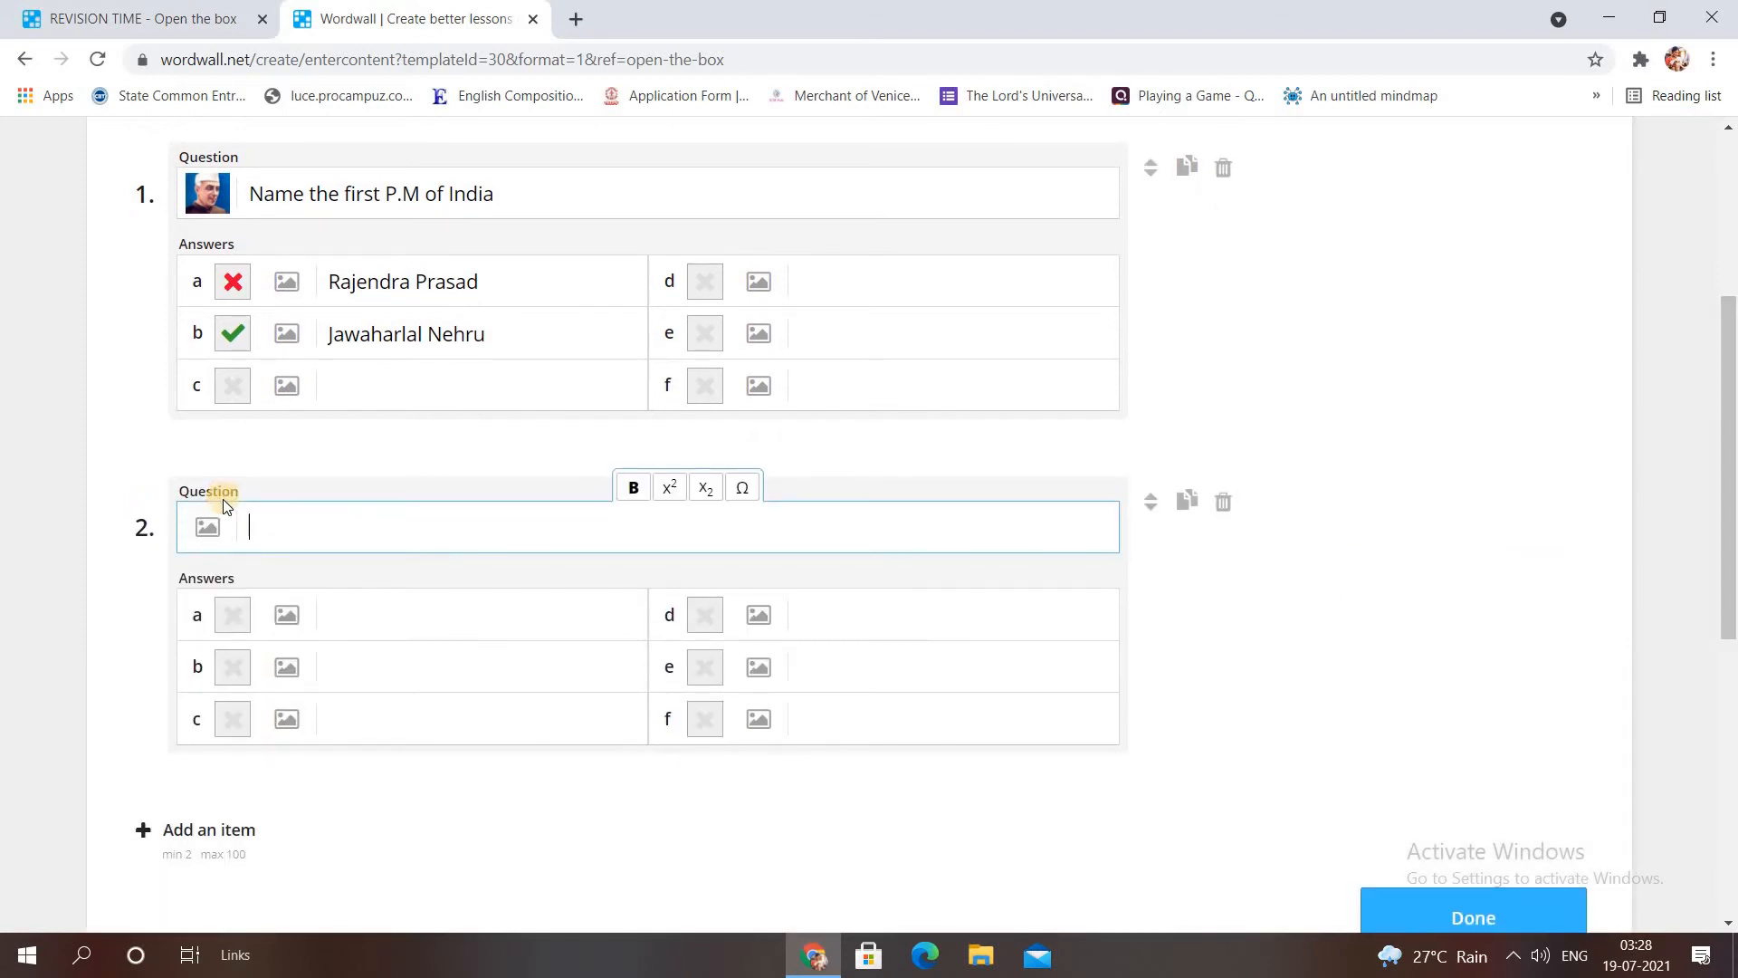
pyautogui.write('Name the leader i')
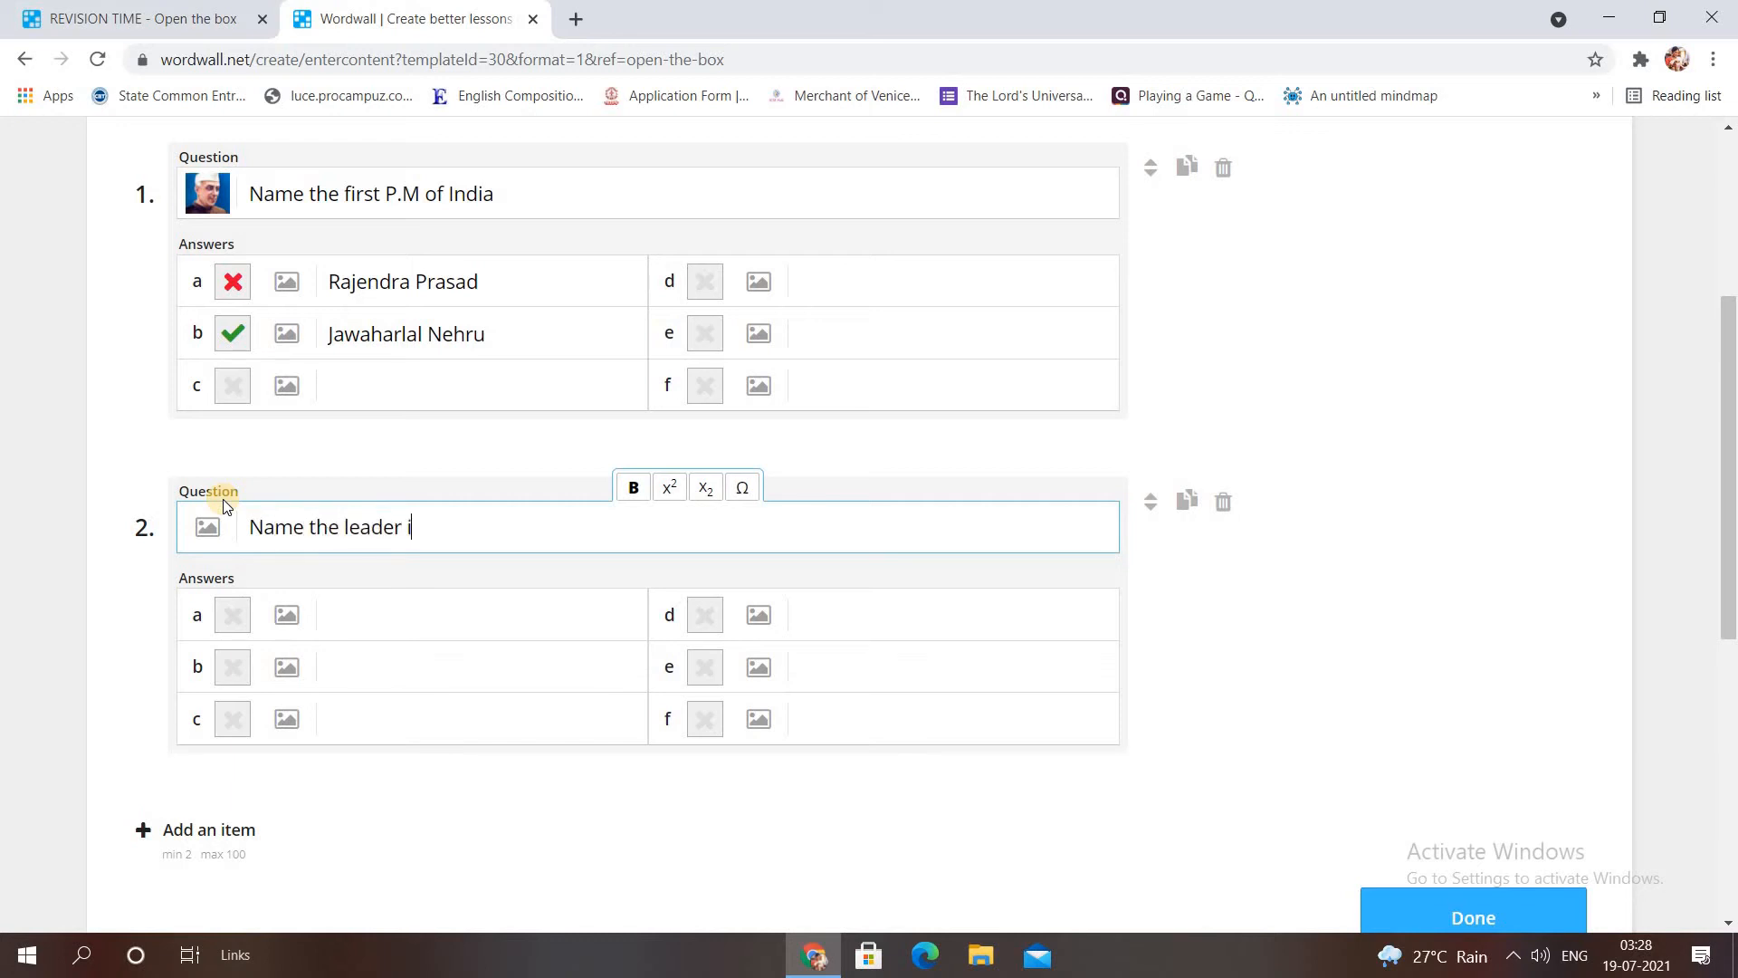
pyautogui.write('n the photo.')
pyautogui.click(208, 526)
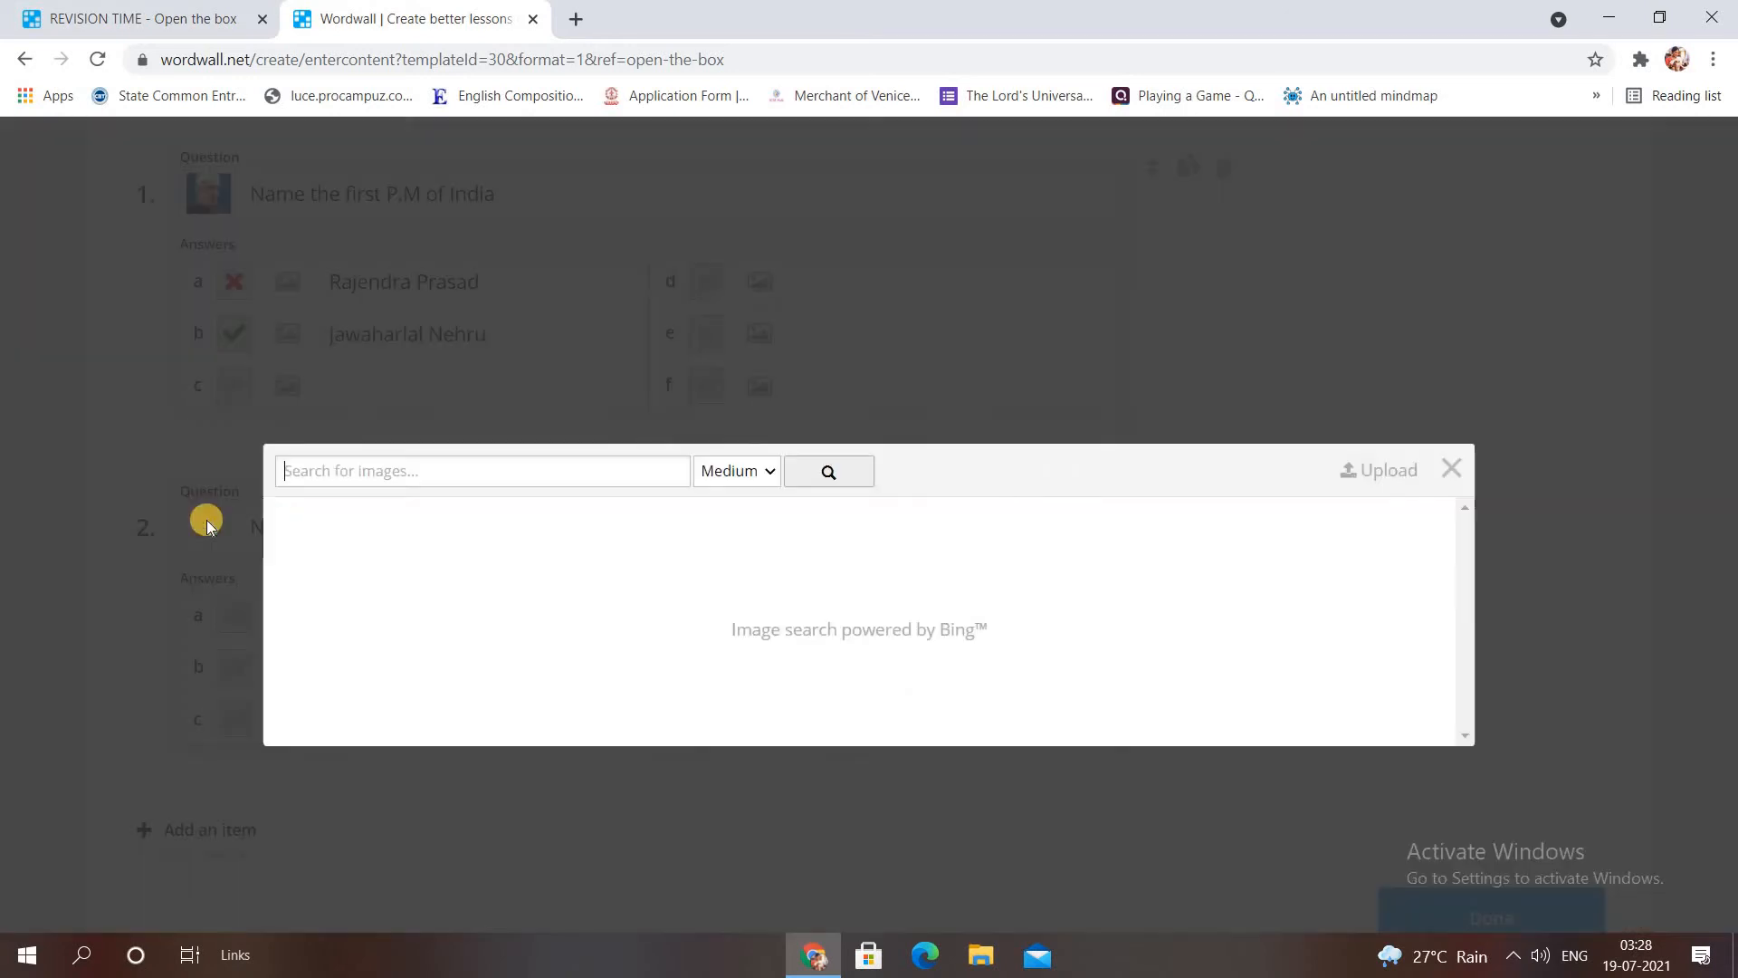
pyautogui.click(750, 353)
pyautogui.click(740, 439)
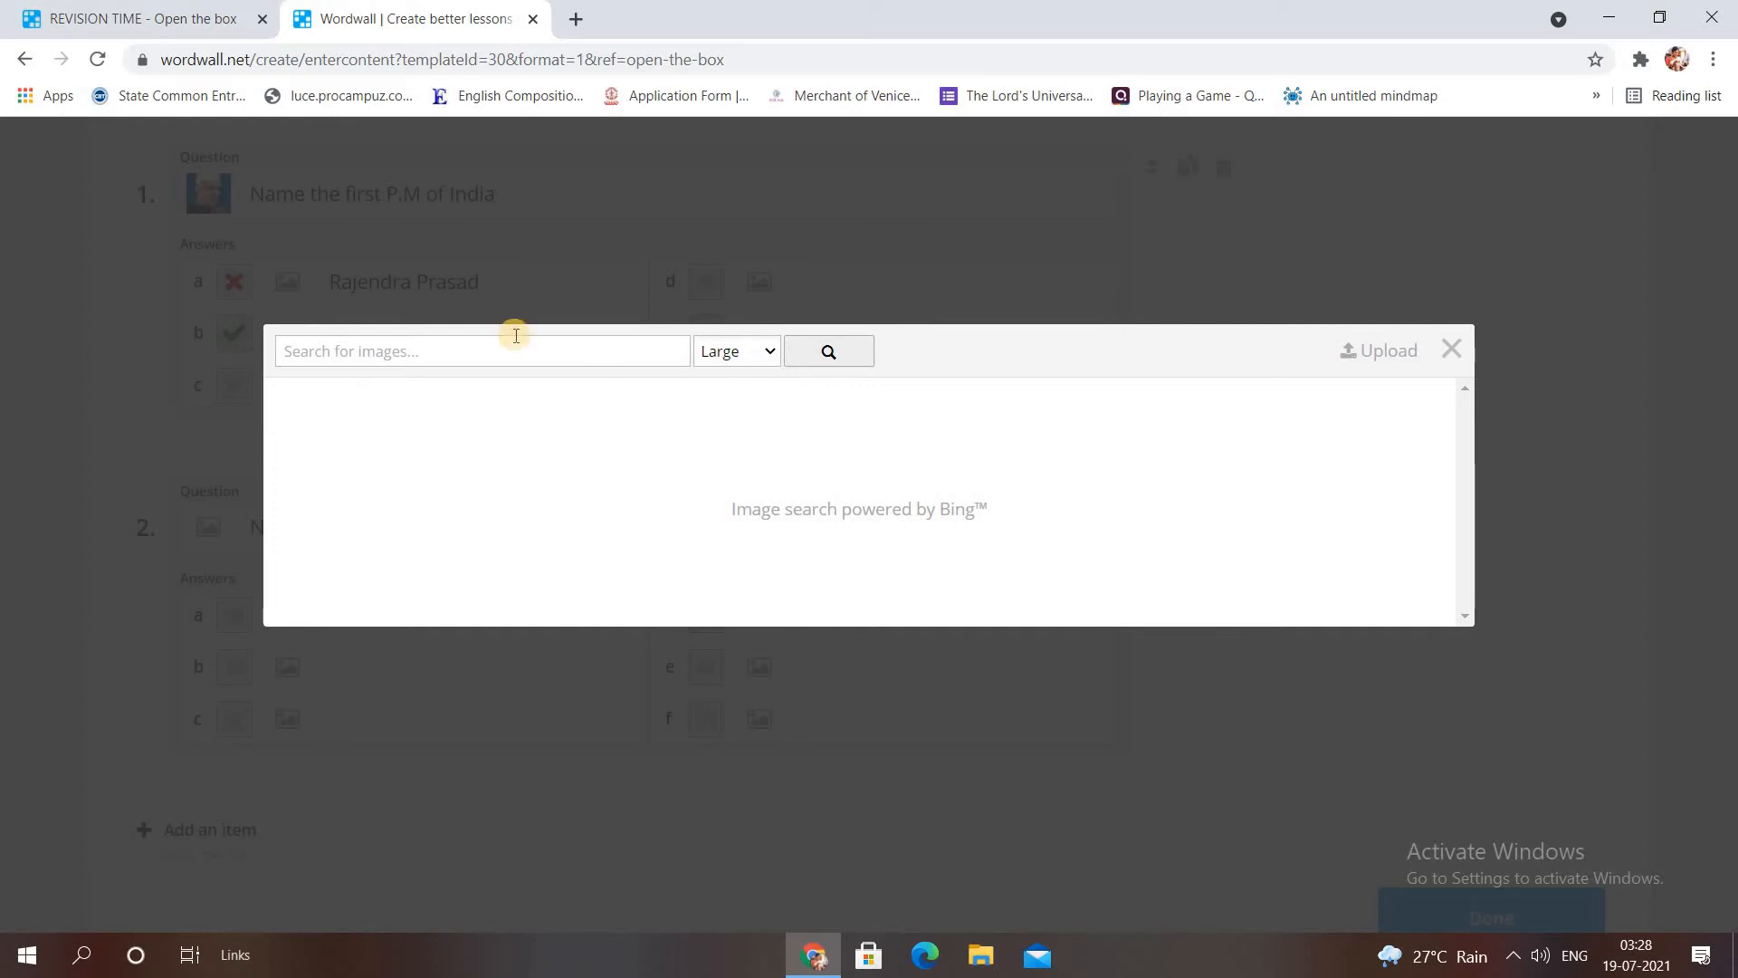
pyautogui.click(512, 350)
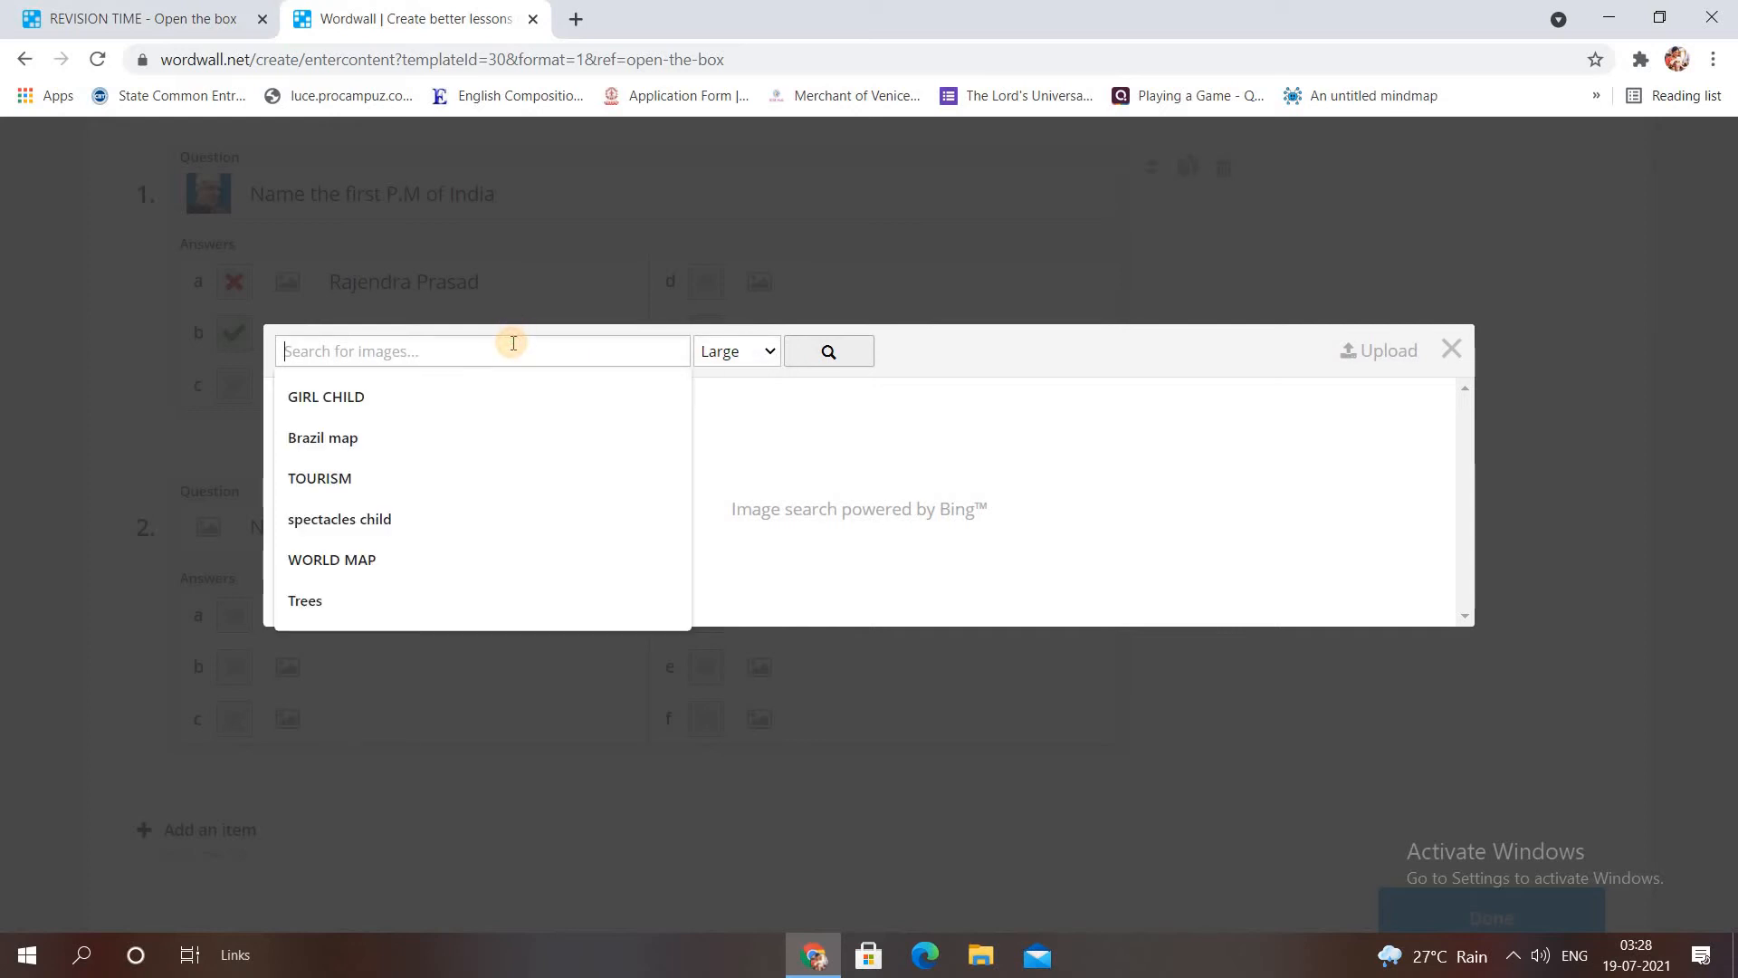
pyautogui.write('Sonia ')
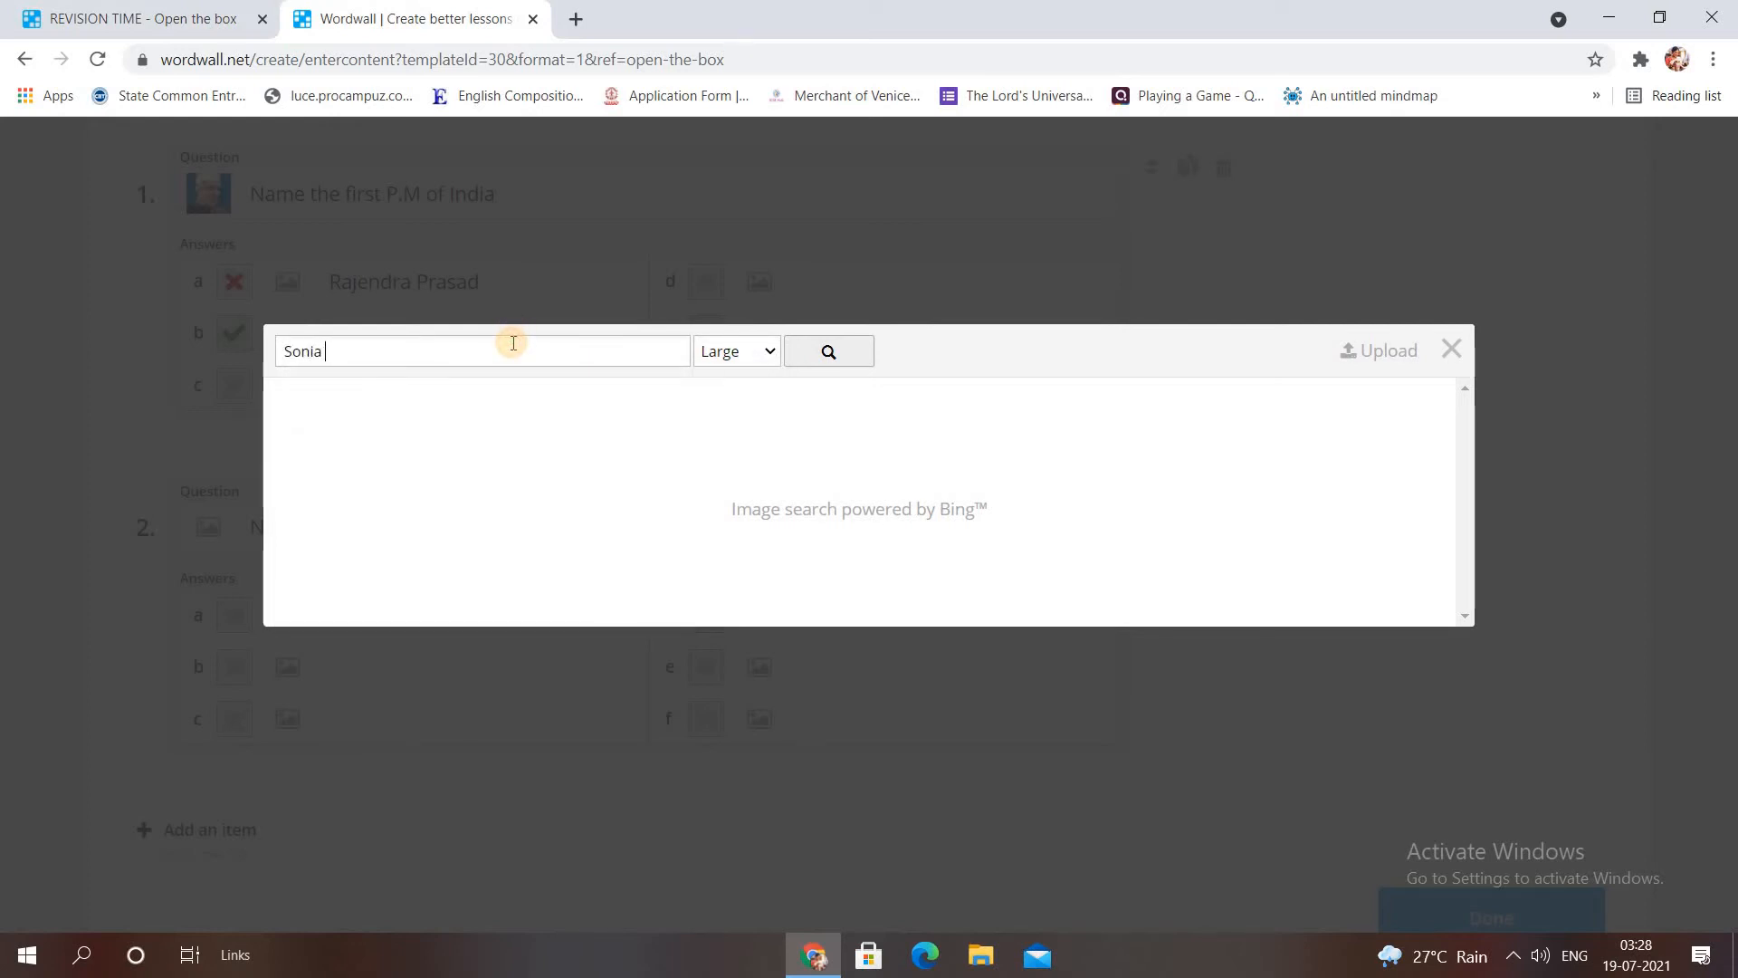
pyautogui.write('Gandhi')
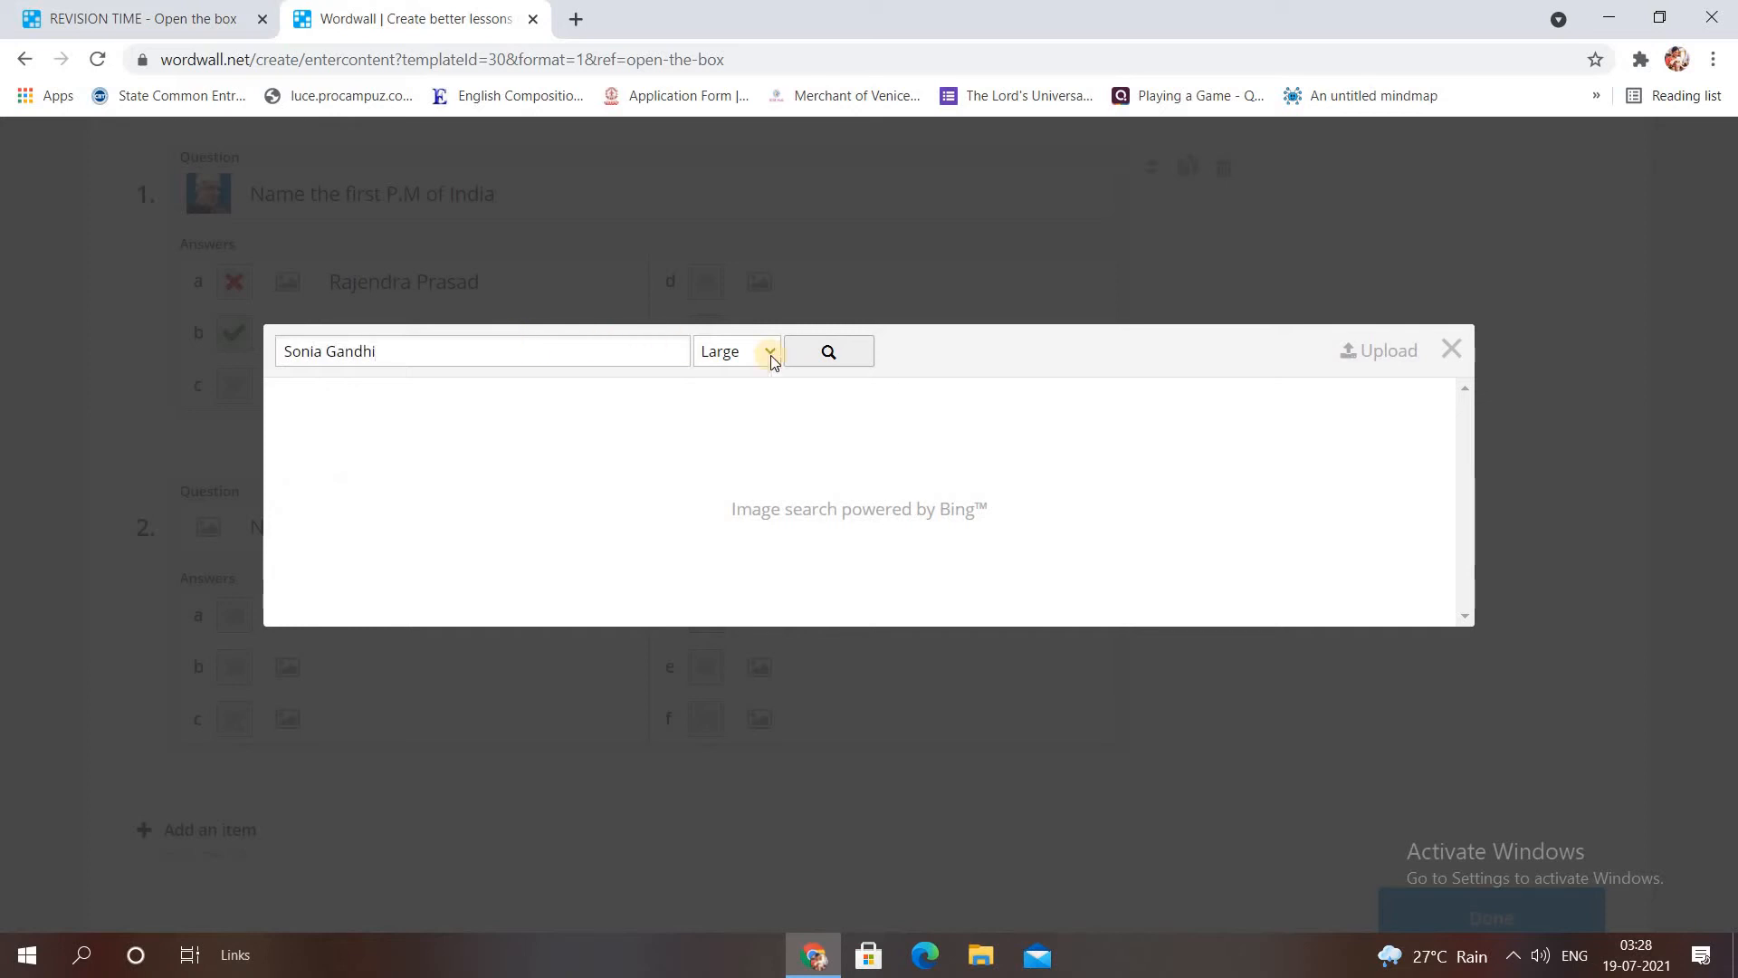
pyautogui.click(829, 357)
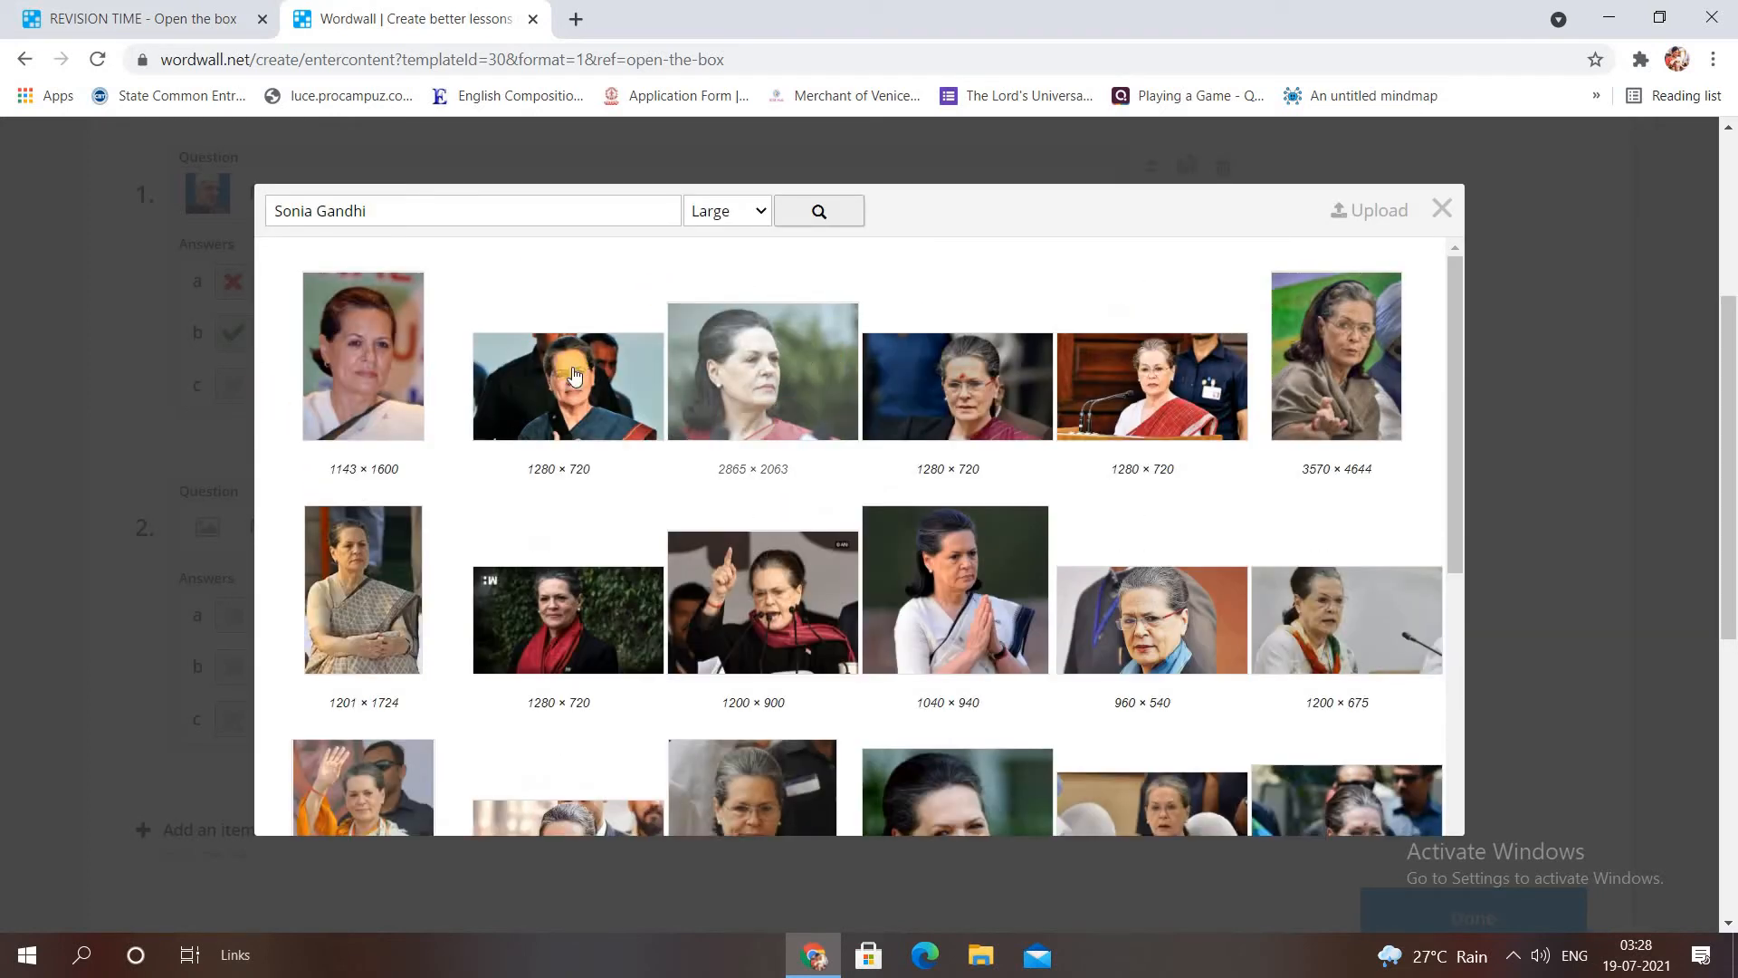
pyautogui.click(527, 363)
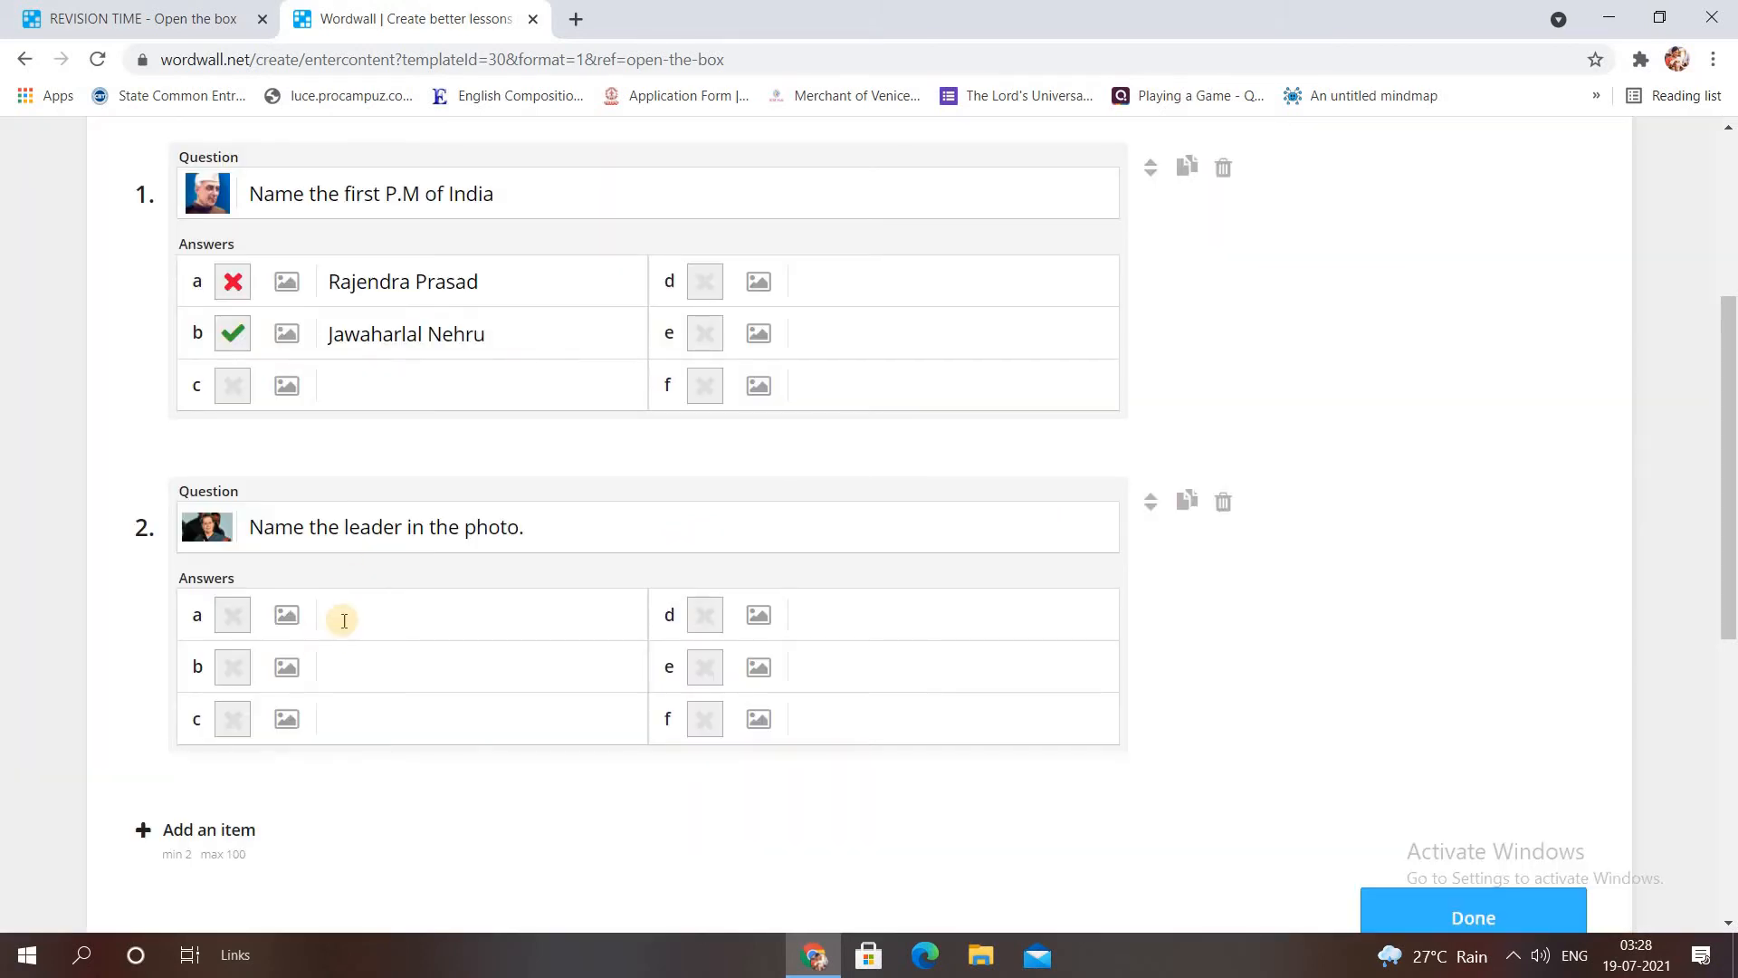
# Add answers Sonia Gandhi (correct) and Indira Gandhi to question 2.
pyautogui.click(346, 619)
pyautogui.write('So')
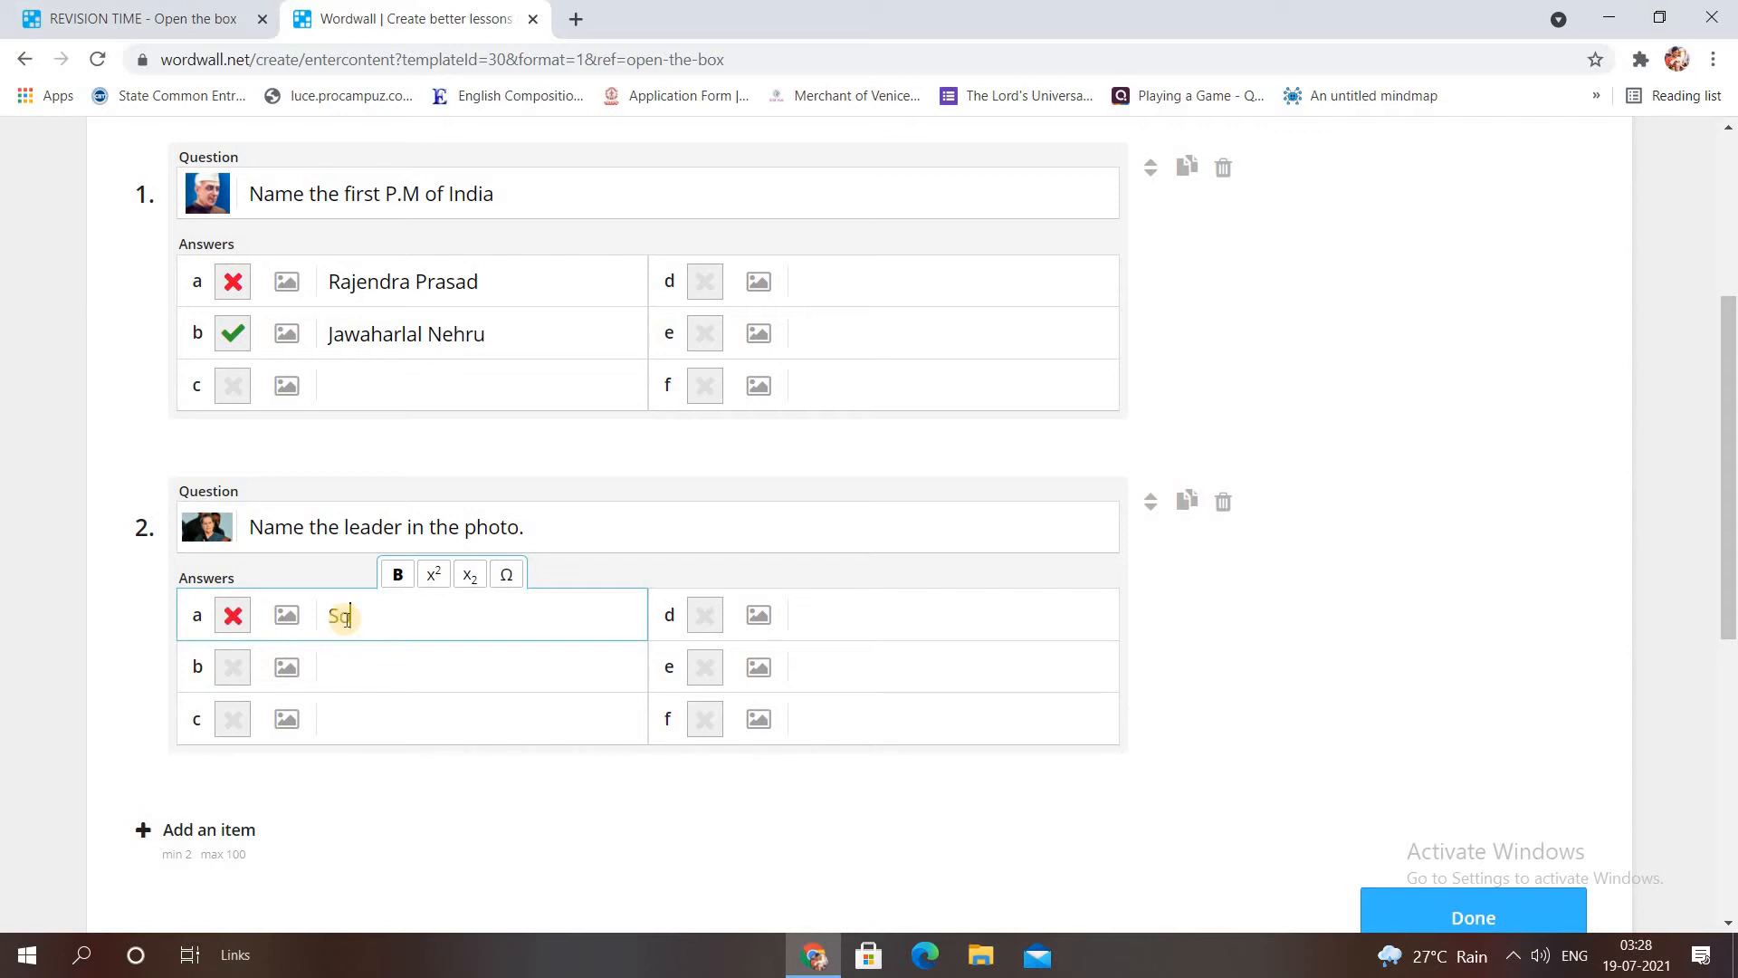
pyautogui.write('nia Gandhi')
pyautogui.click(237, 617)
pyautogui.click(350, 666)
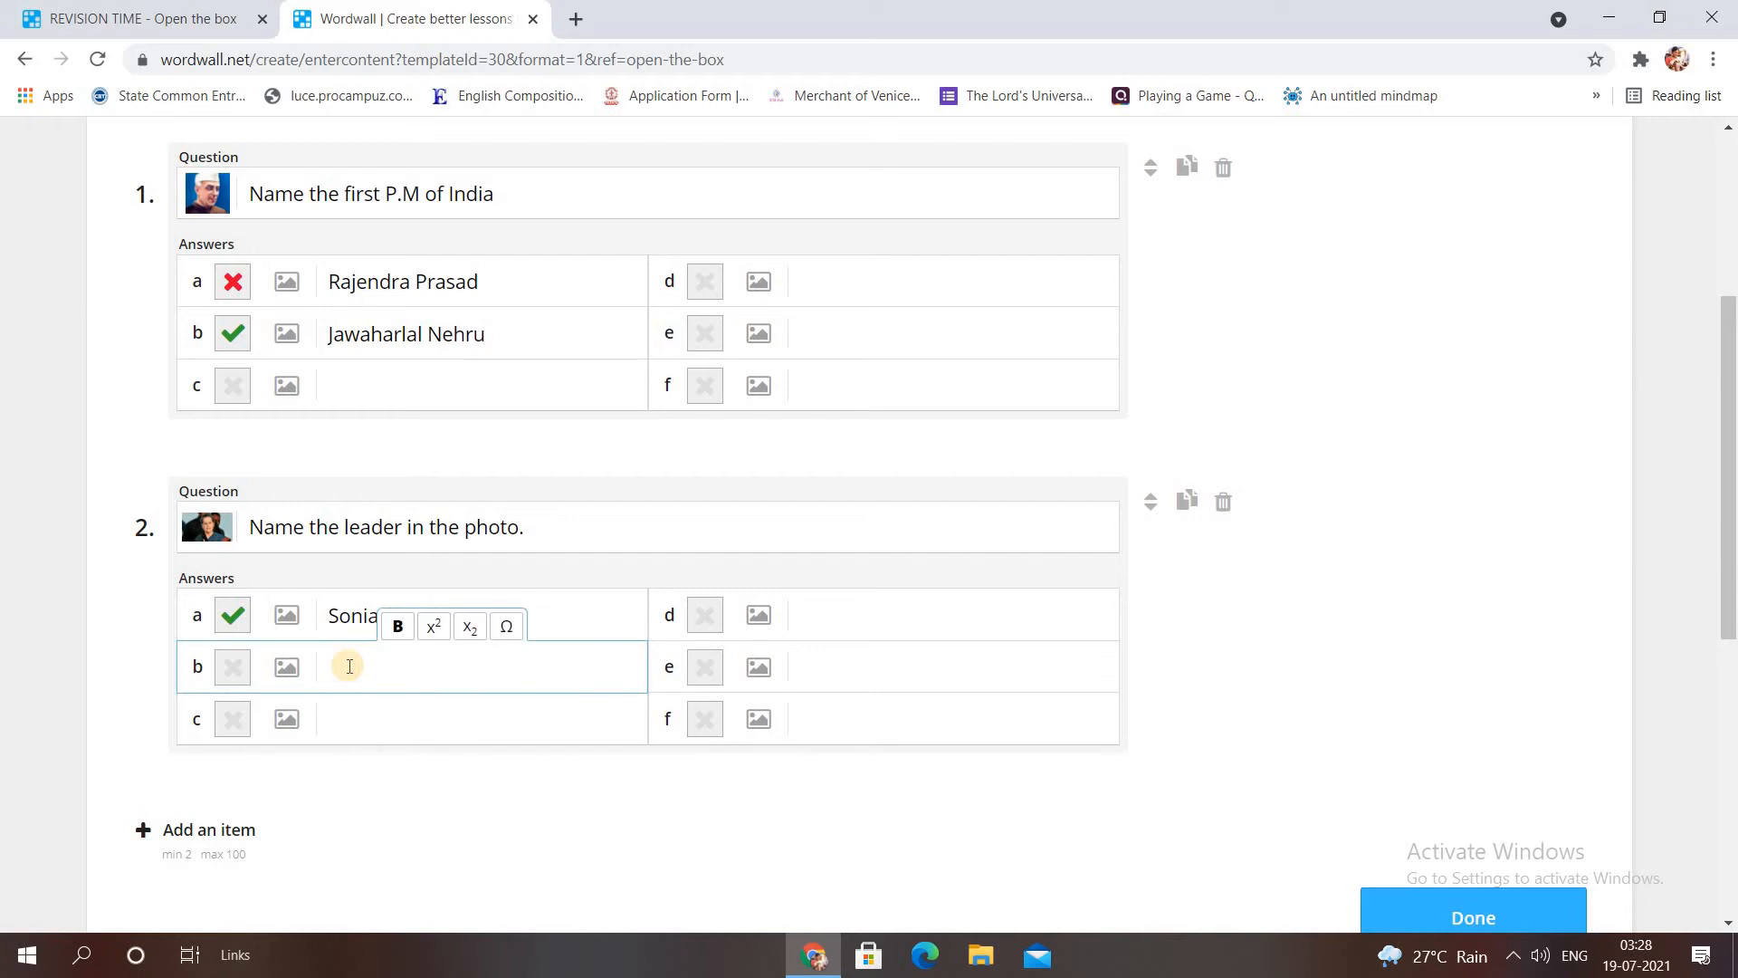
pyautogui.write('Indira Gandhi')
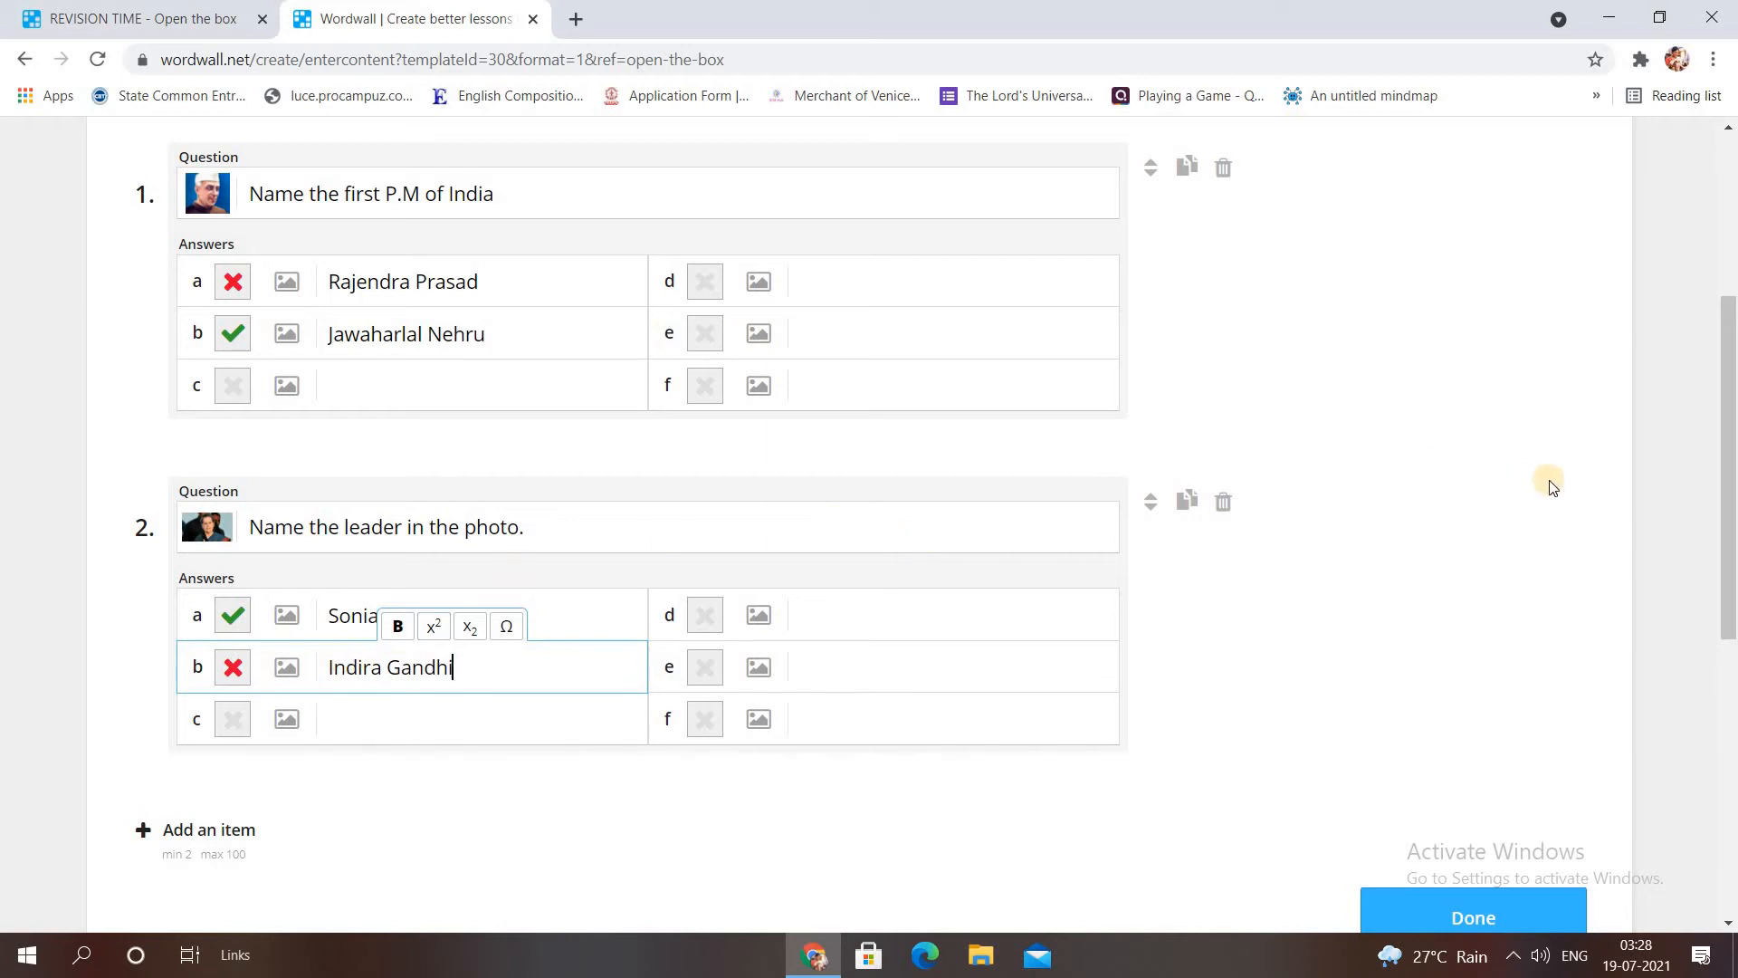
pyautogui.scroll(-4, 1729, 389)
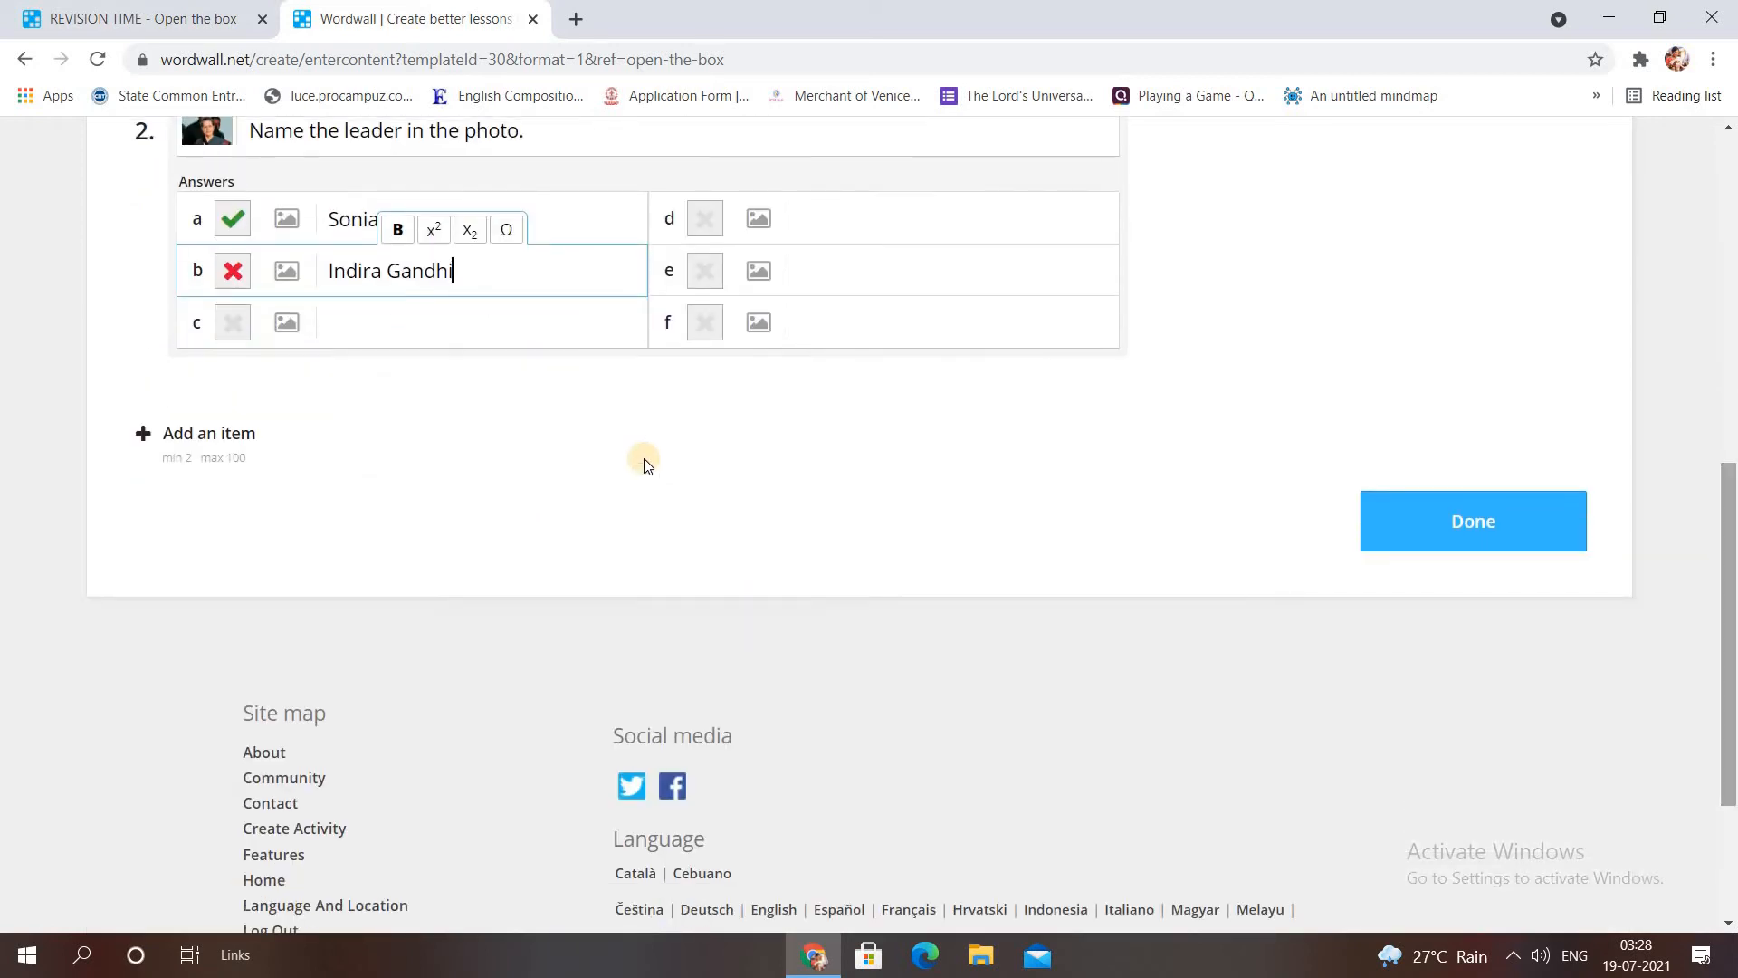
# Add question 3: 'Who is the famous athlete you see in this image?'.
pyautogui.click(217, 445)
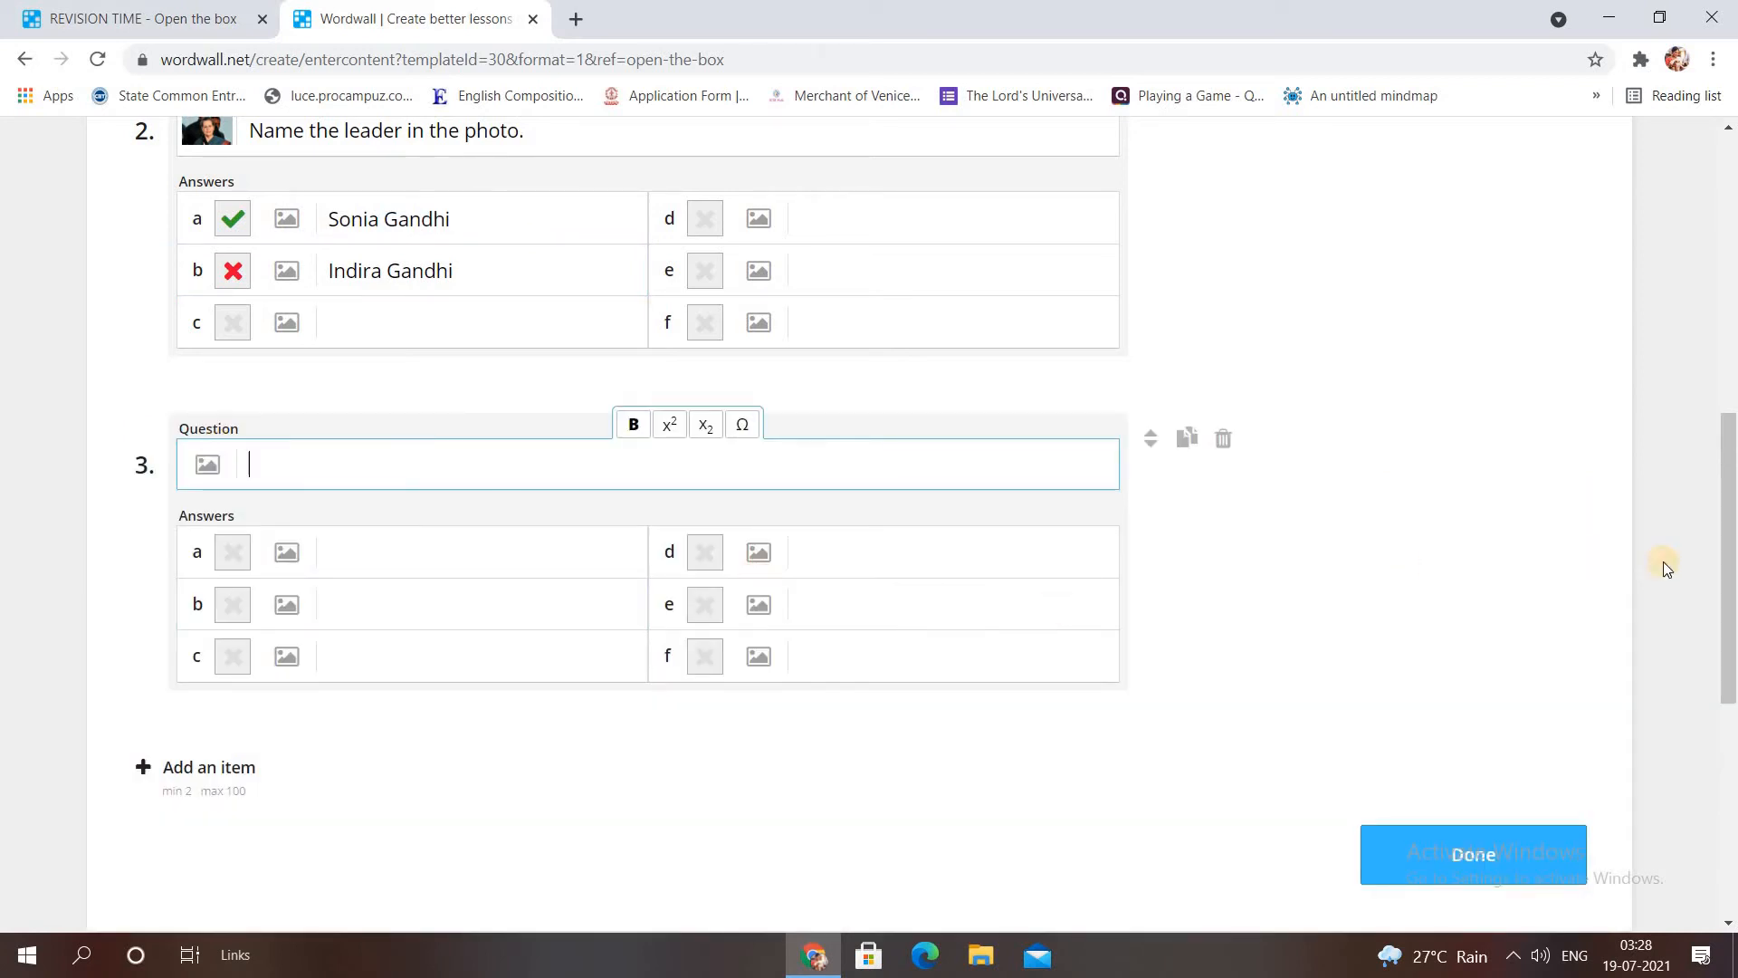
pyautogui.scroll(-1, 876, 425)
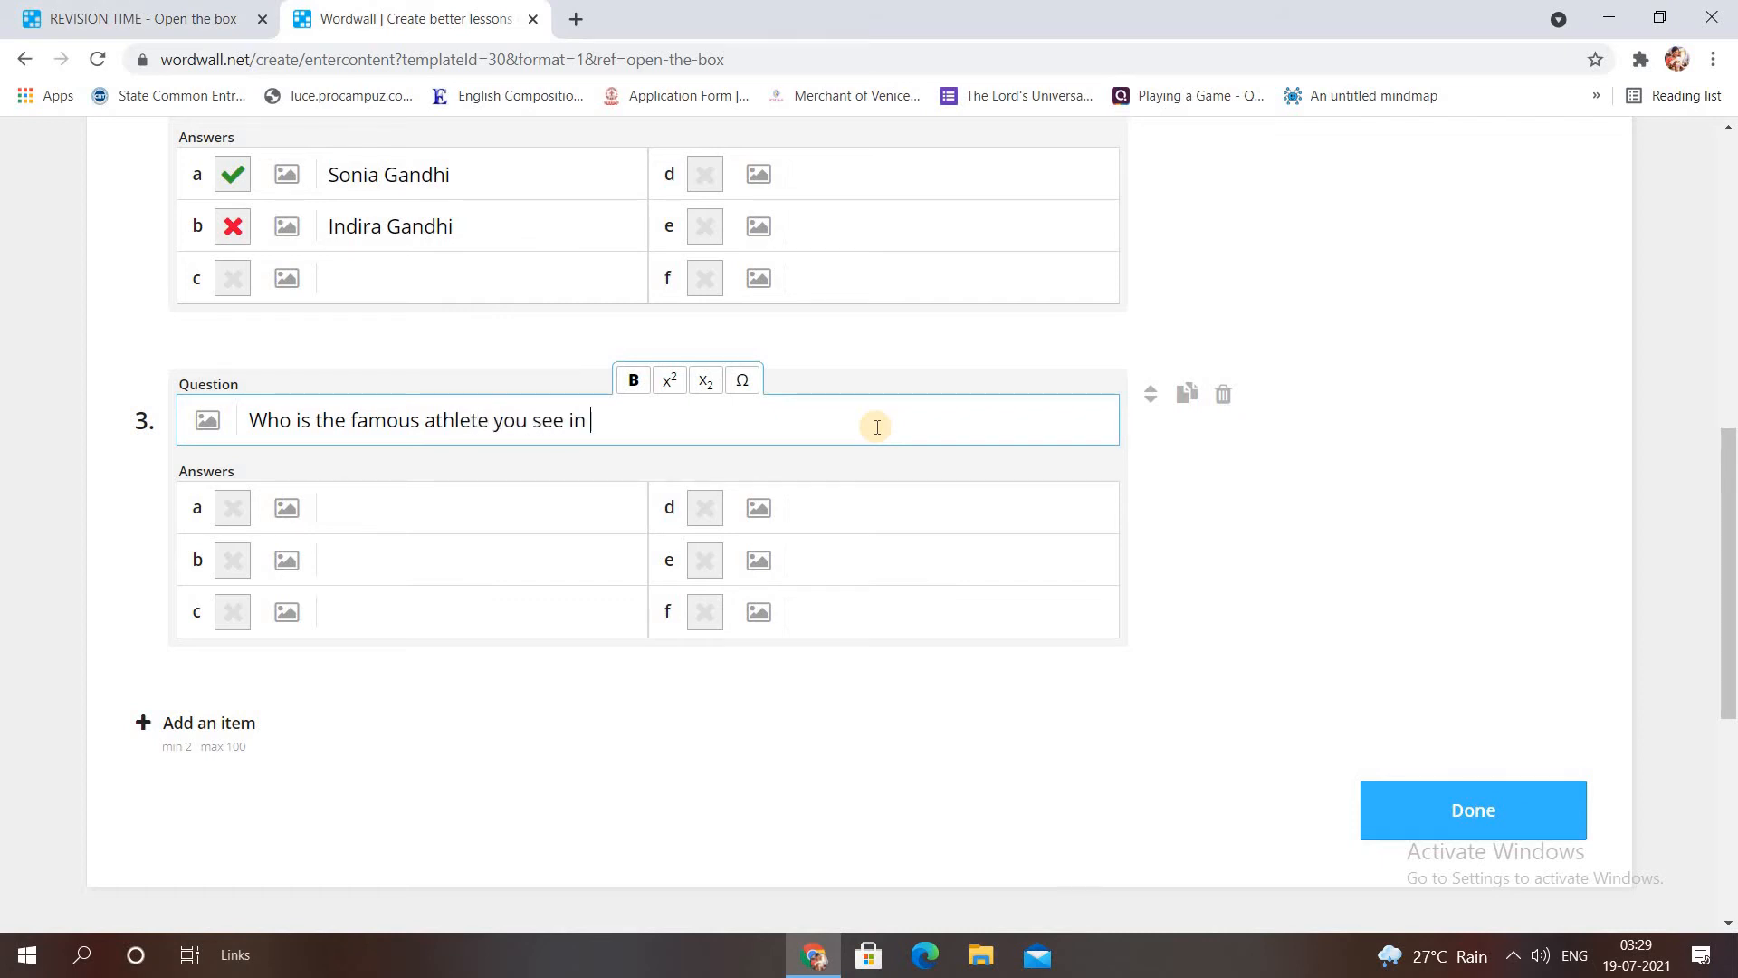
pyautogui.write('image?')
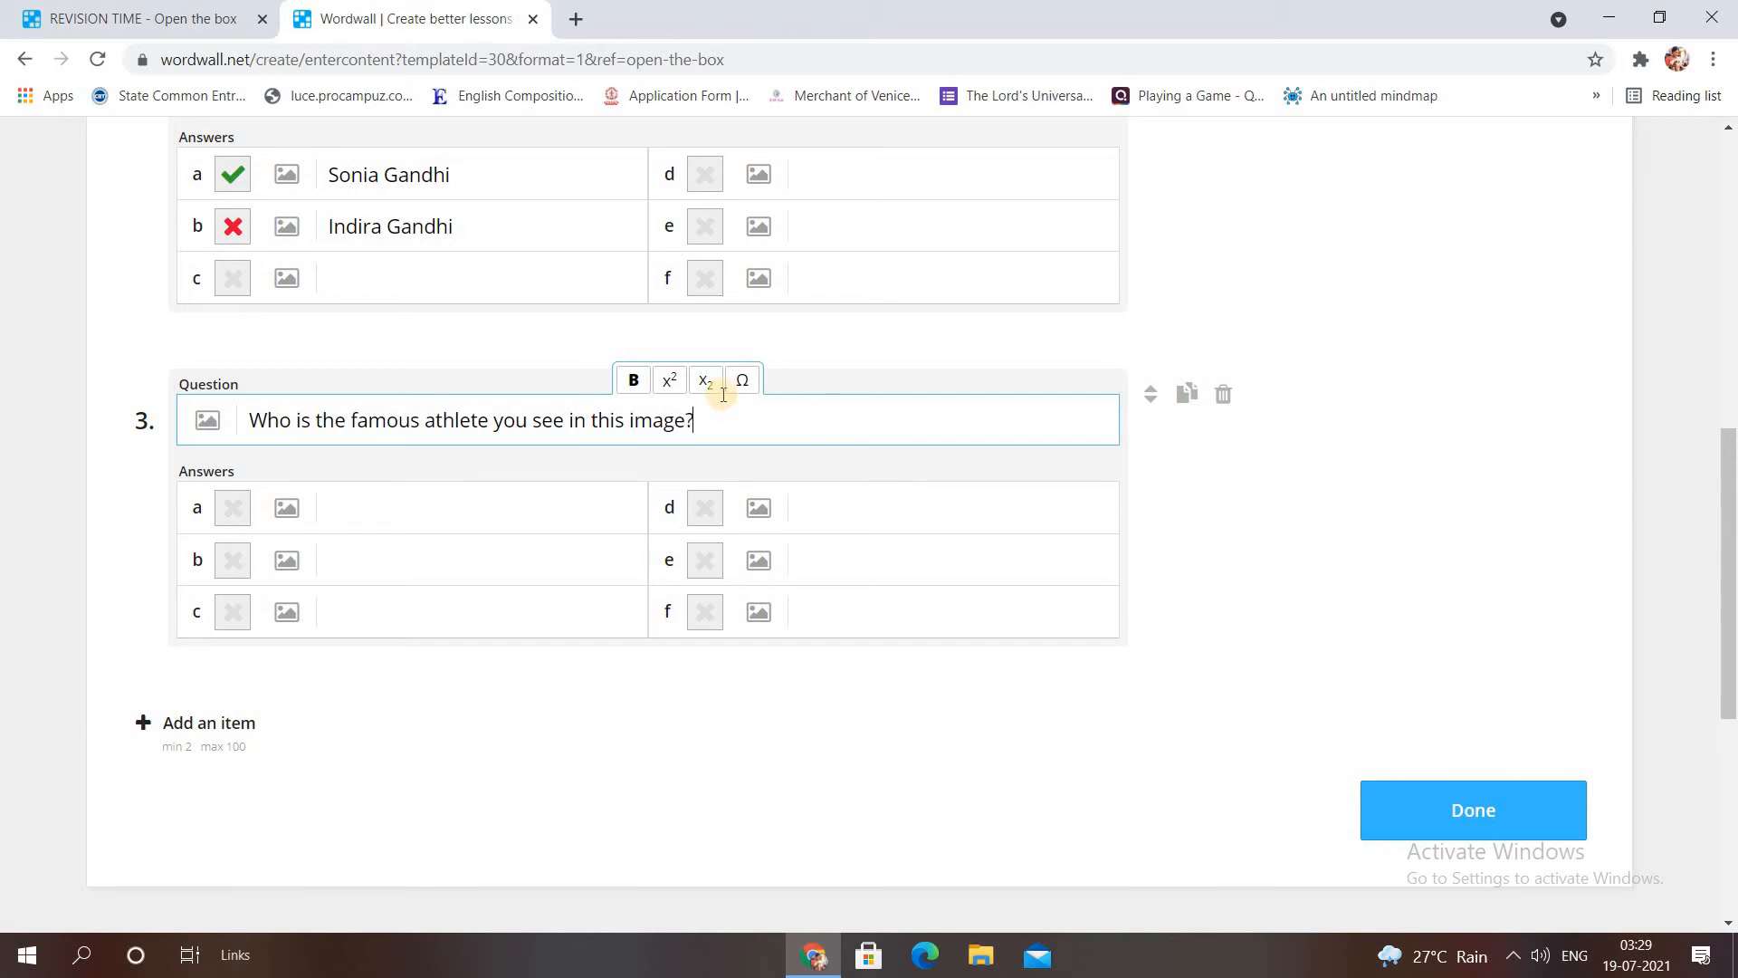
# Attach a large P.T.Usha image search photo to question 3.
pyautogui.click(210, 420)
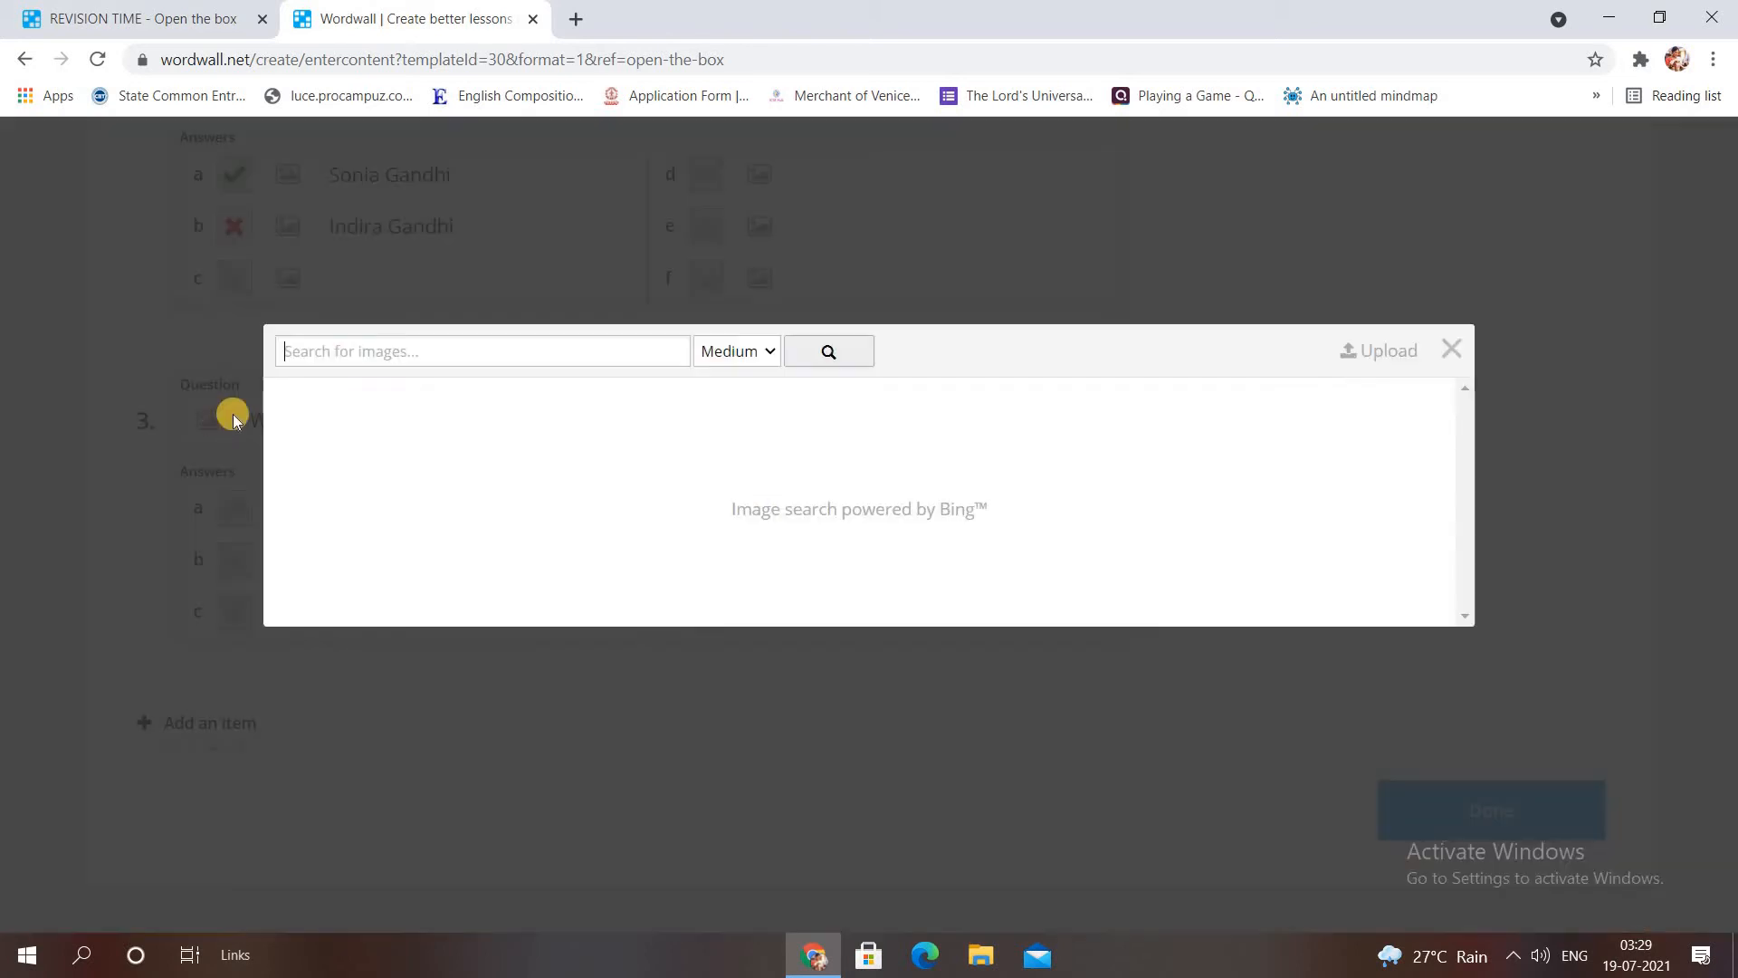
pyautogui.click(706, 350)
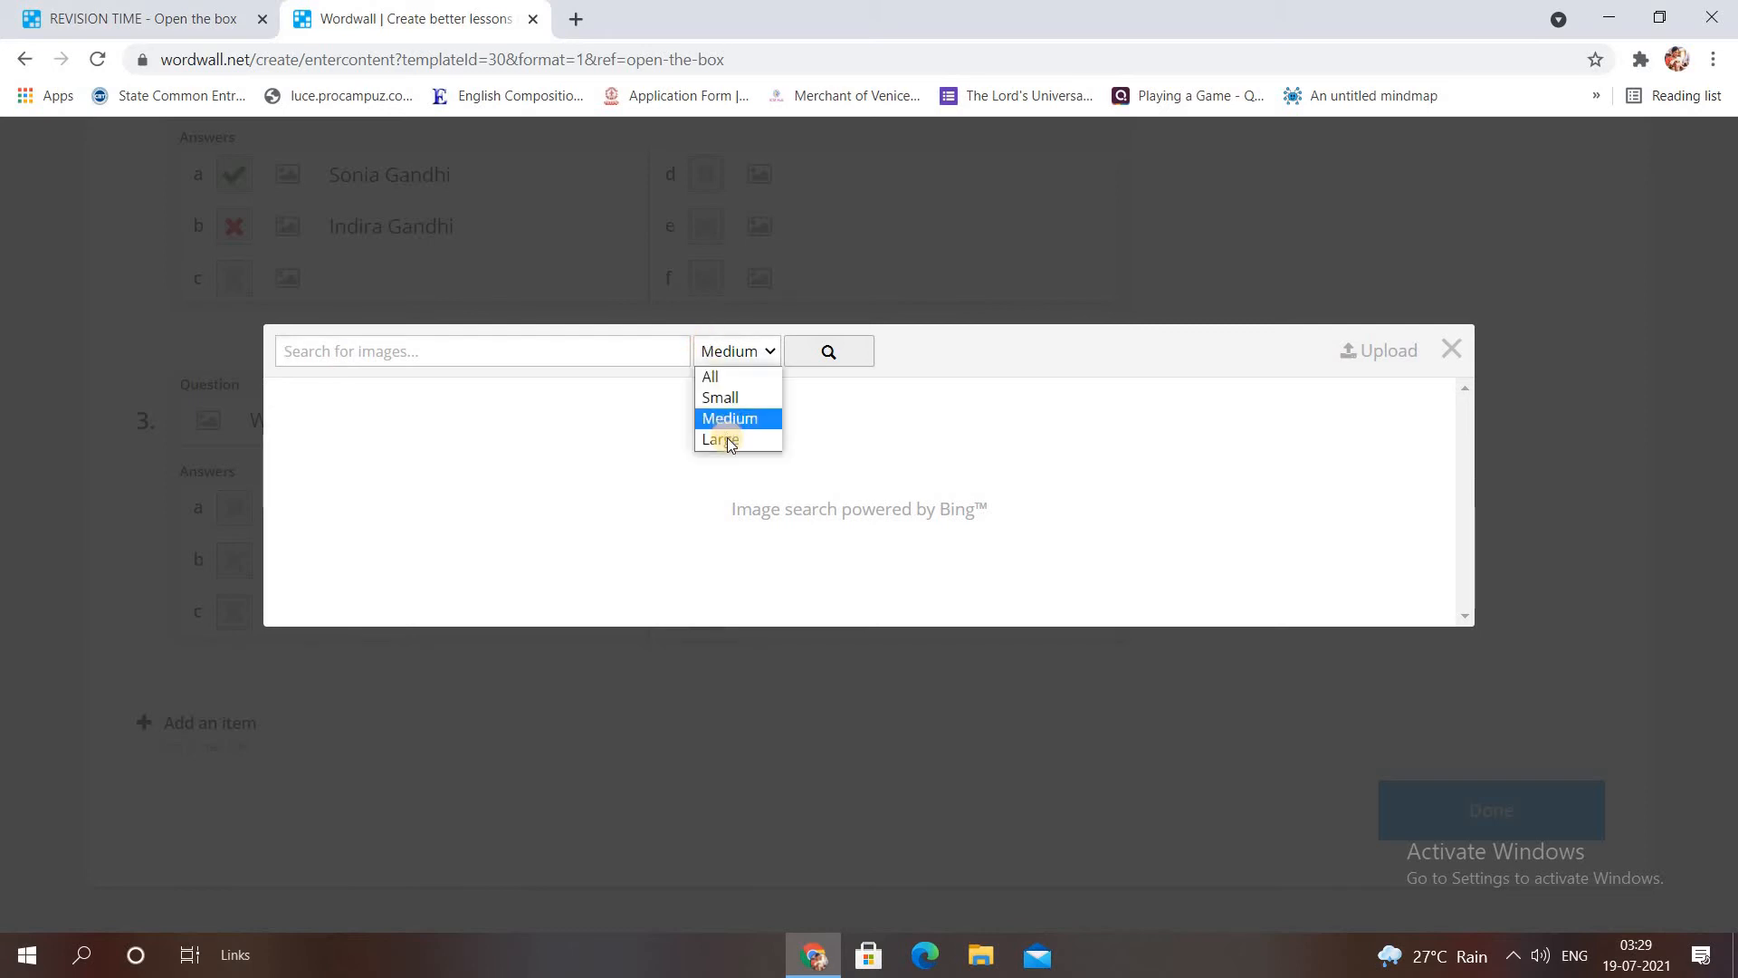
pyautogui.click(726, 440)
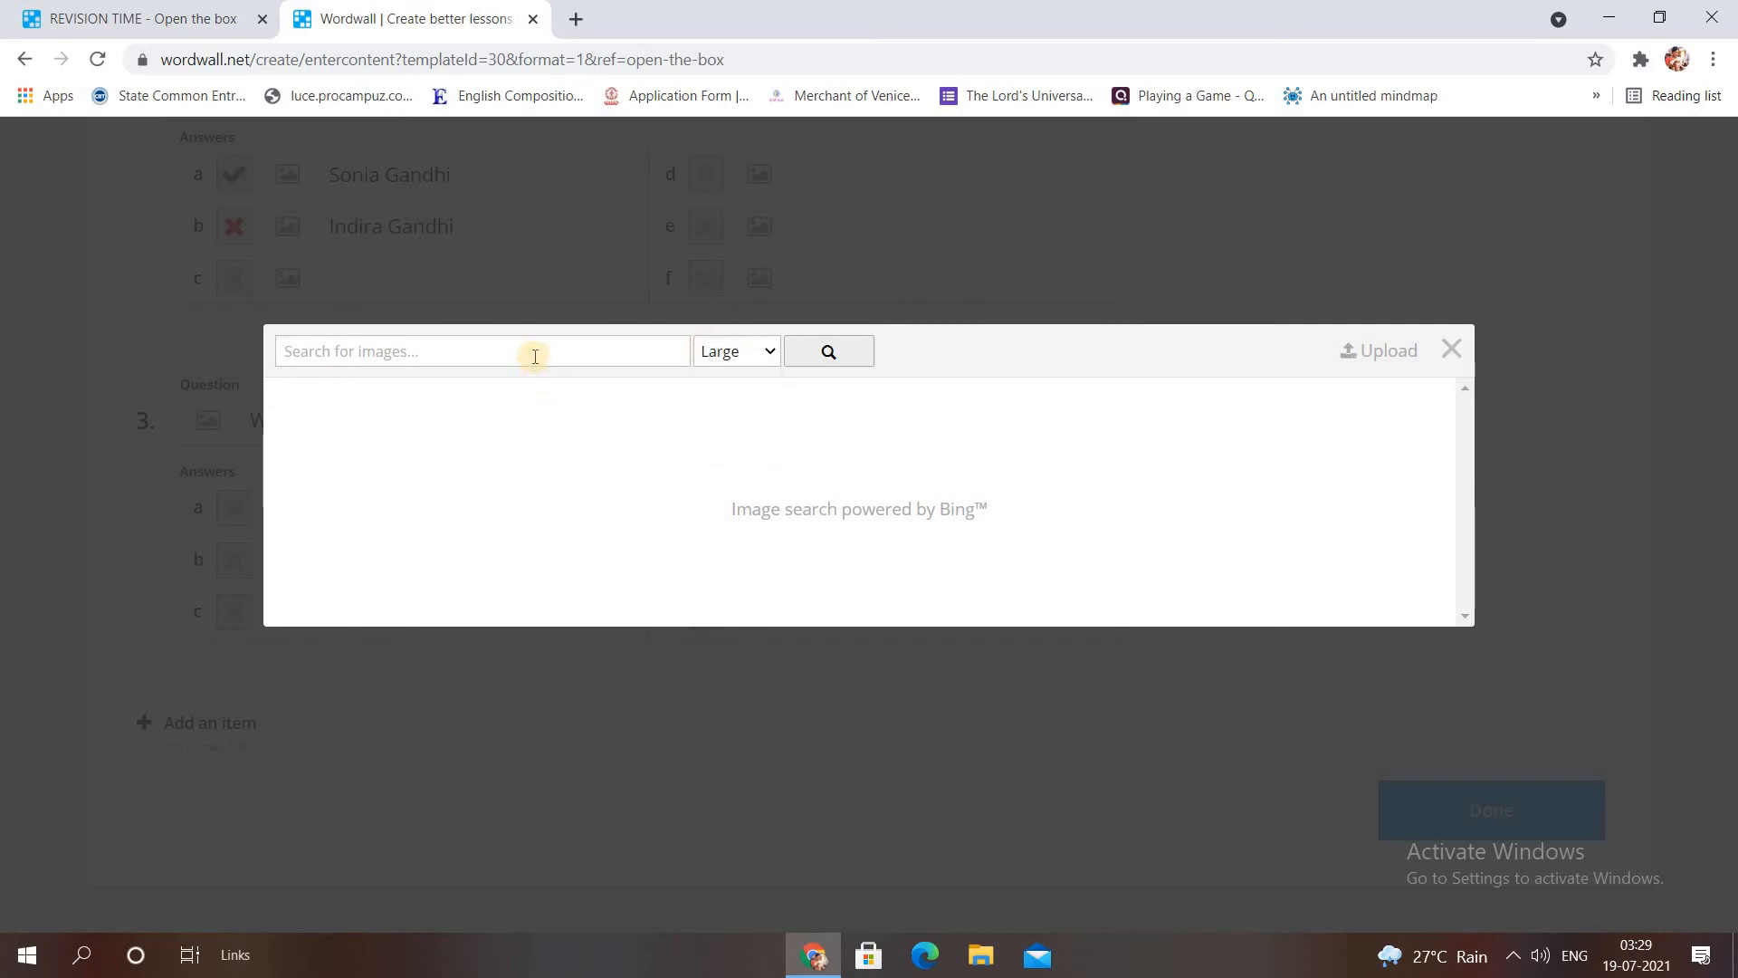
pyautogui.click(535, 354)
pyautogui.write('P')
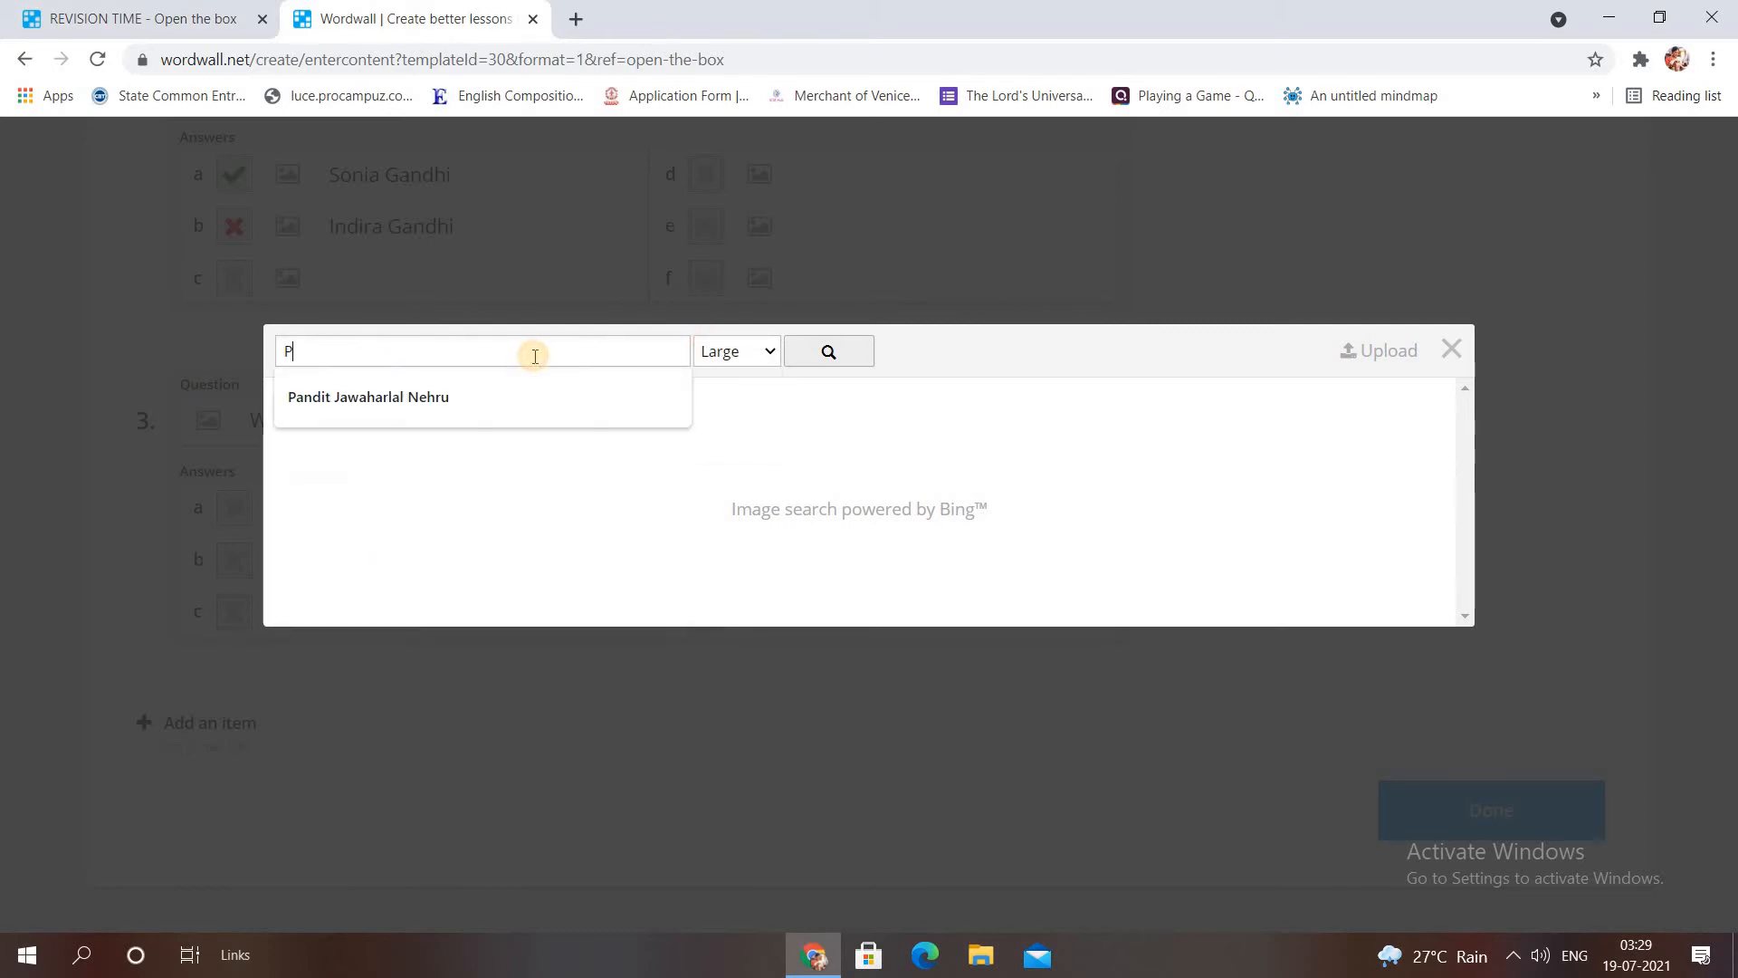
pyautogui.write('.T')
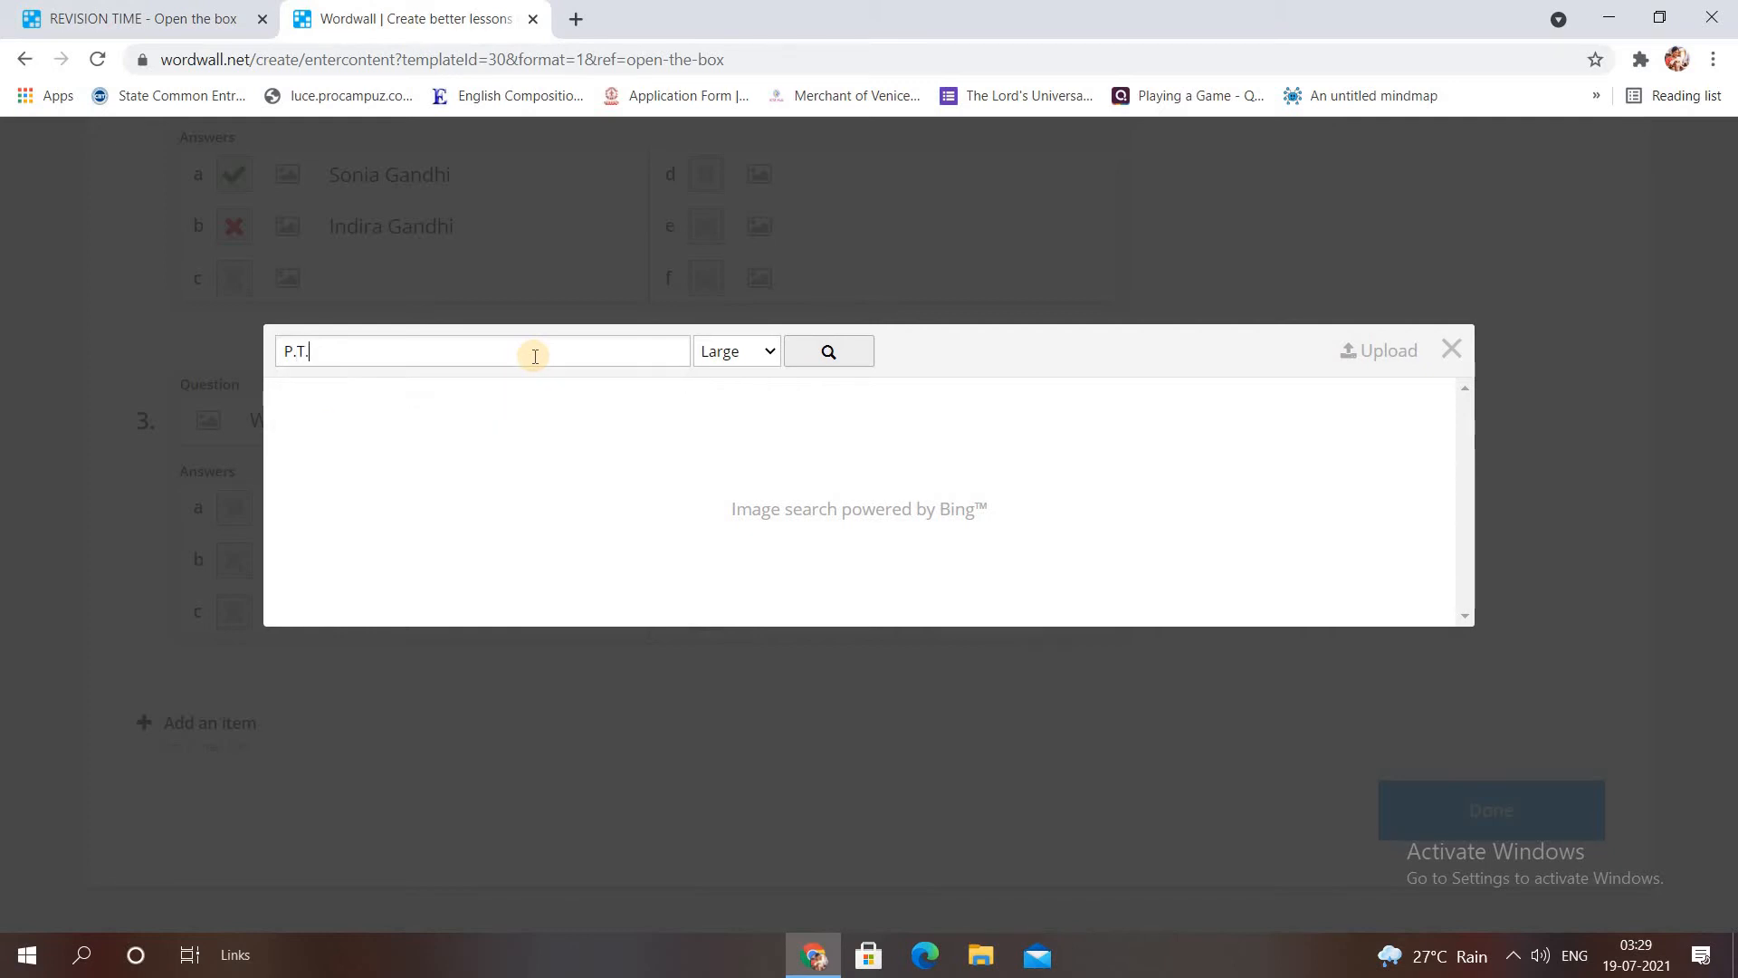
pyautogui.write('.Usha')
pyautogui.click(845, 362)
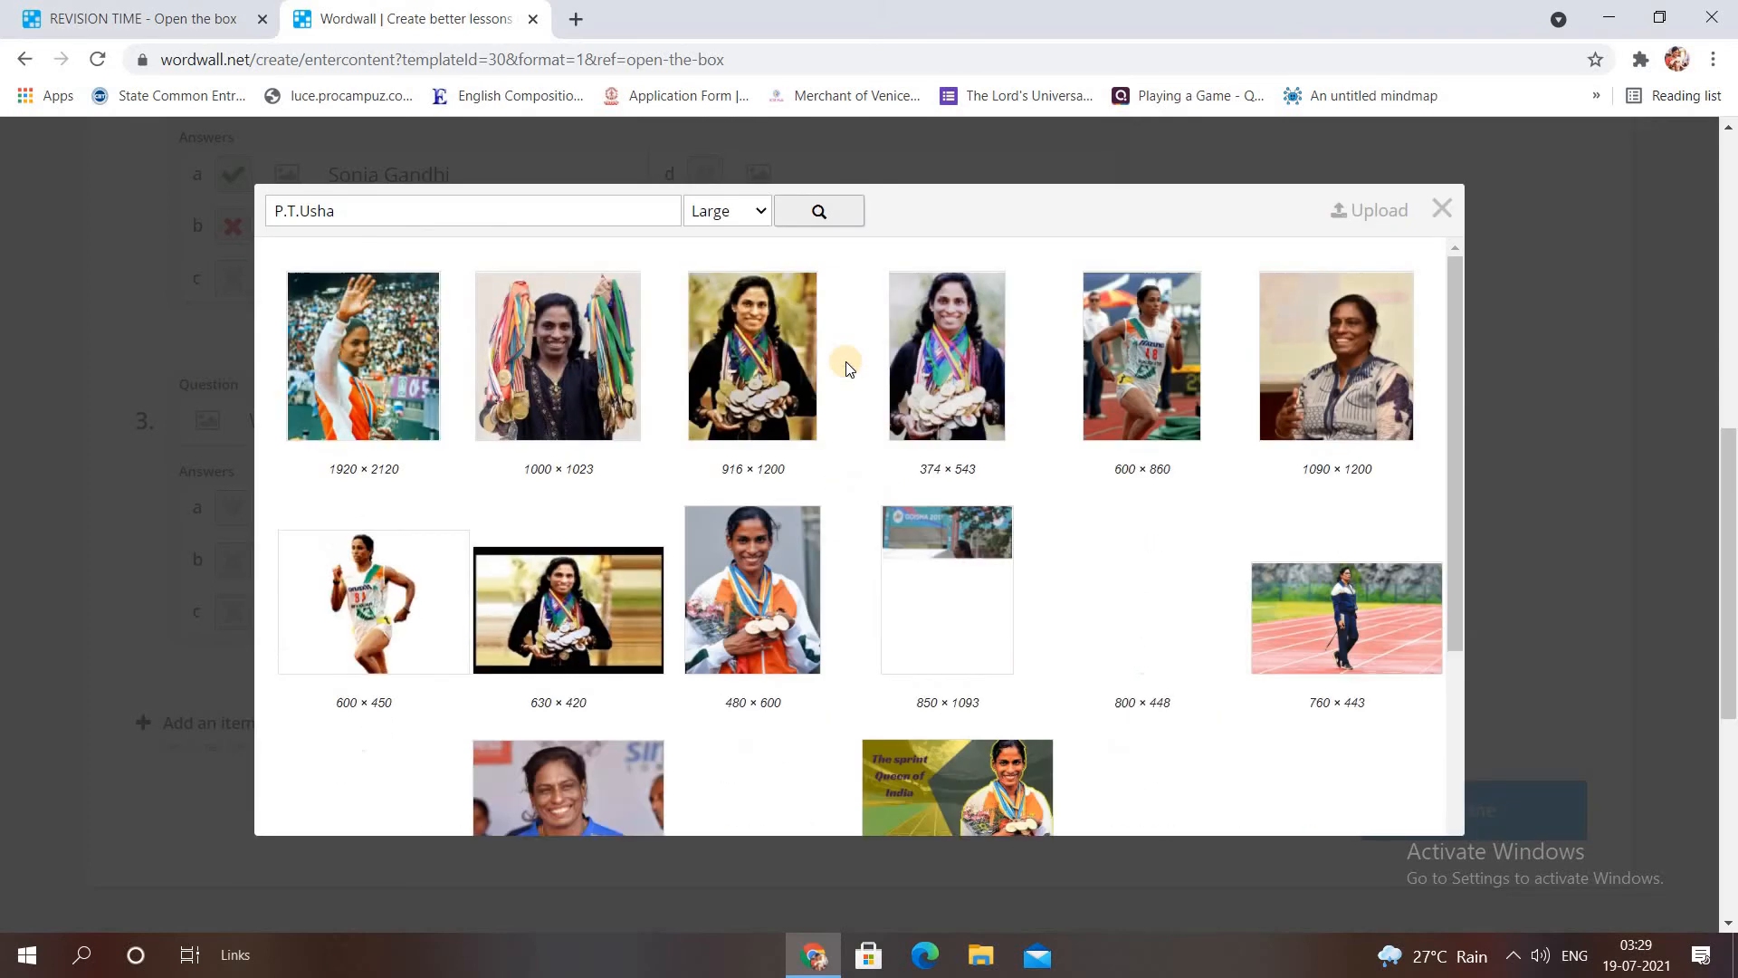
pyautogui.click(748, 334)
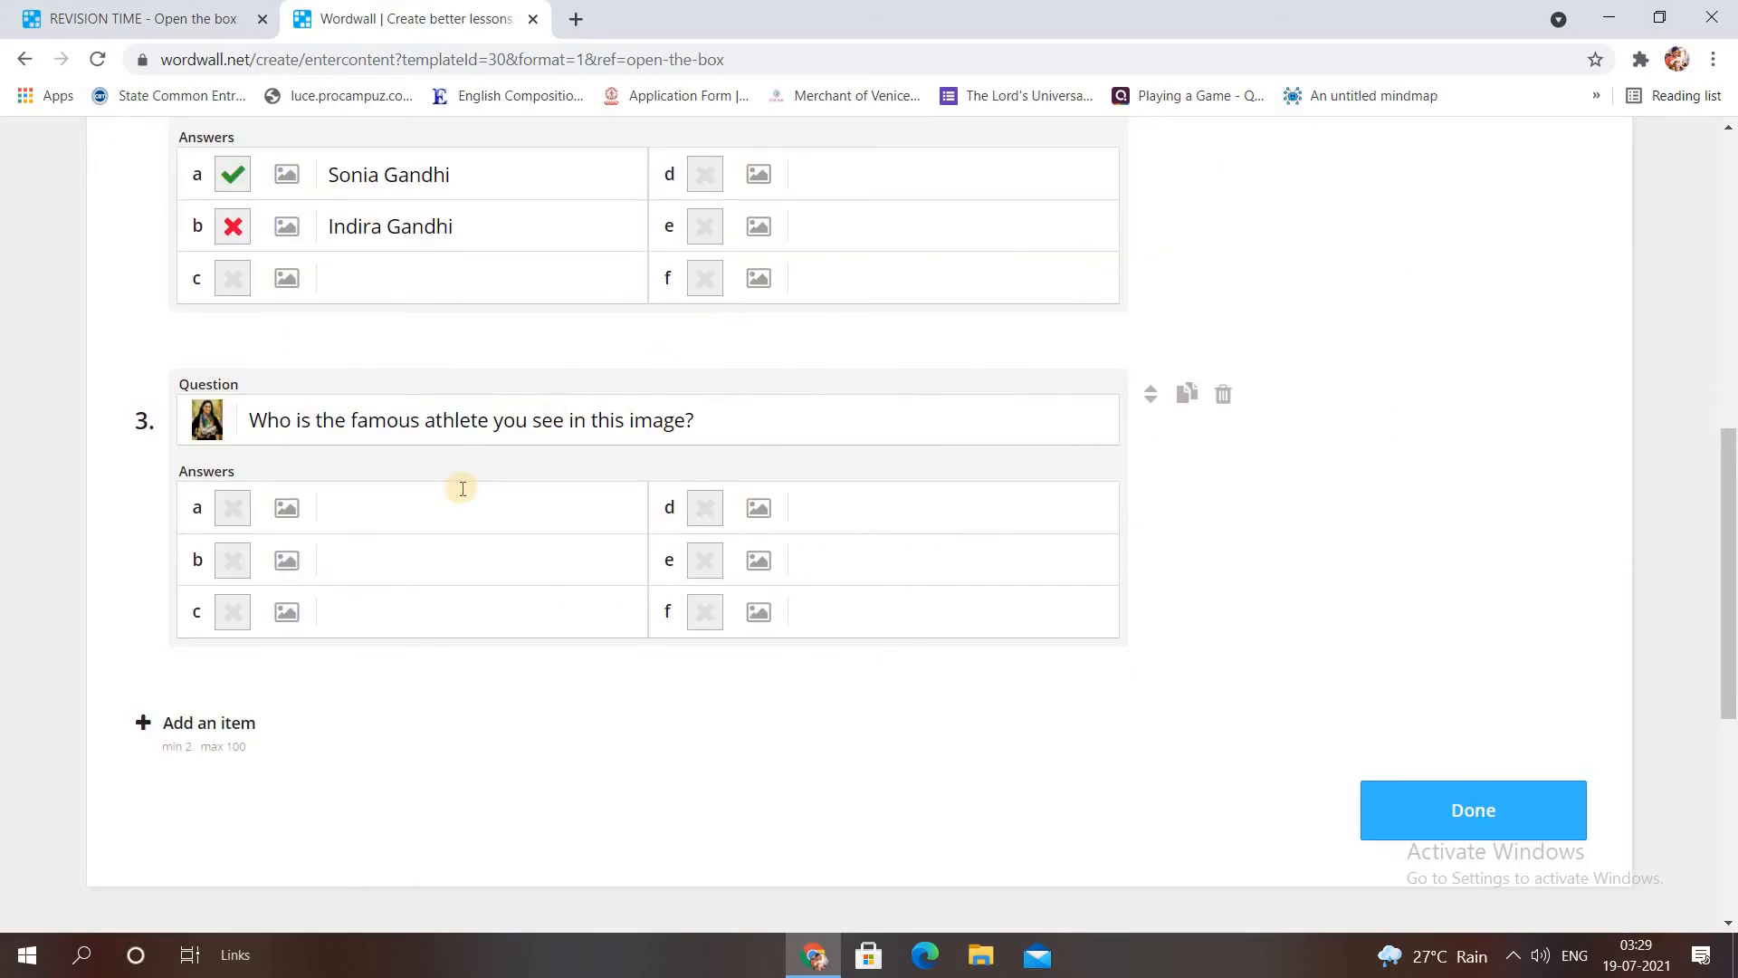
# Give question 3 answers P.T.Usha (correct) and Sania Mirza, then add a fourth item.
pyautogui.click(435, 517)
pyautogui.write('P.T.Usha')
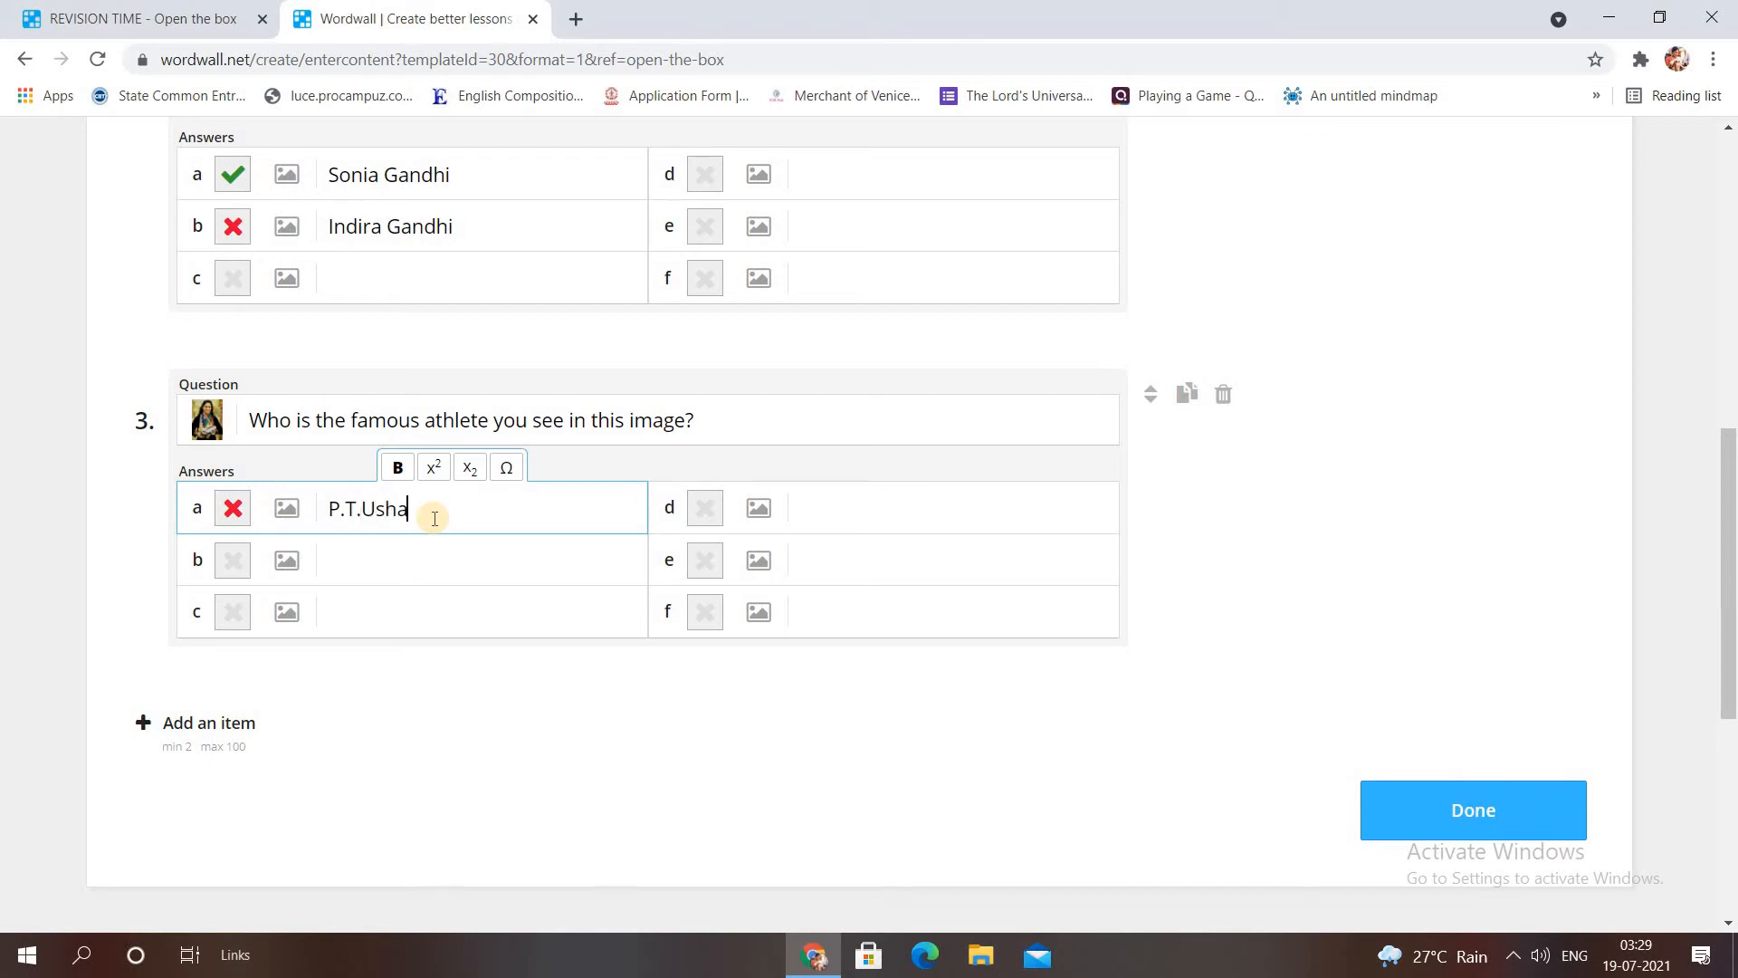
pyautogui.click(232, 508)
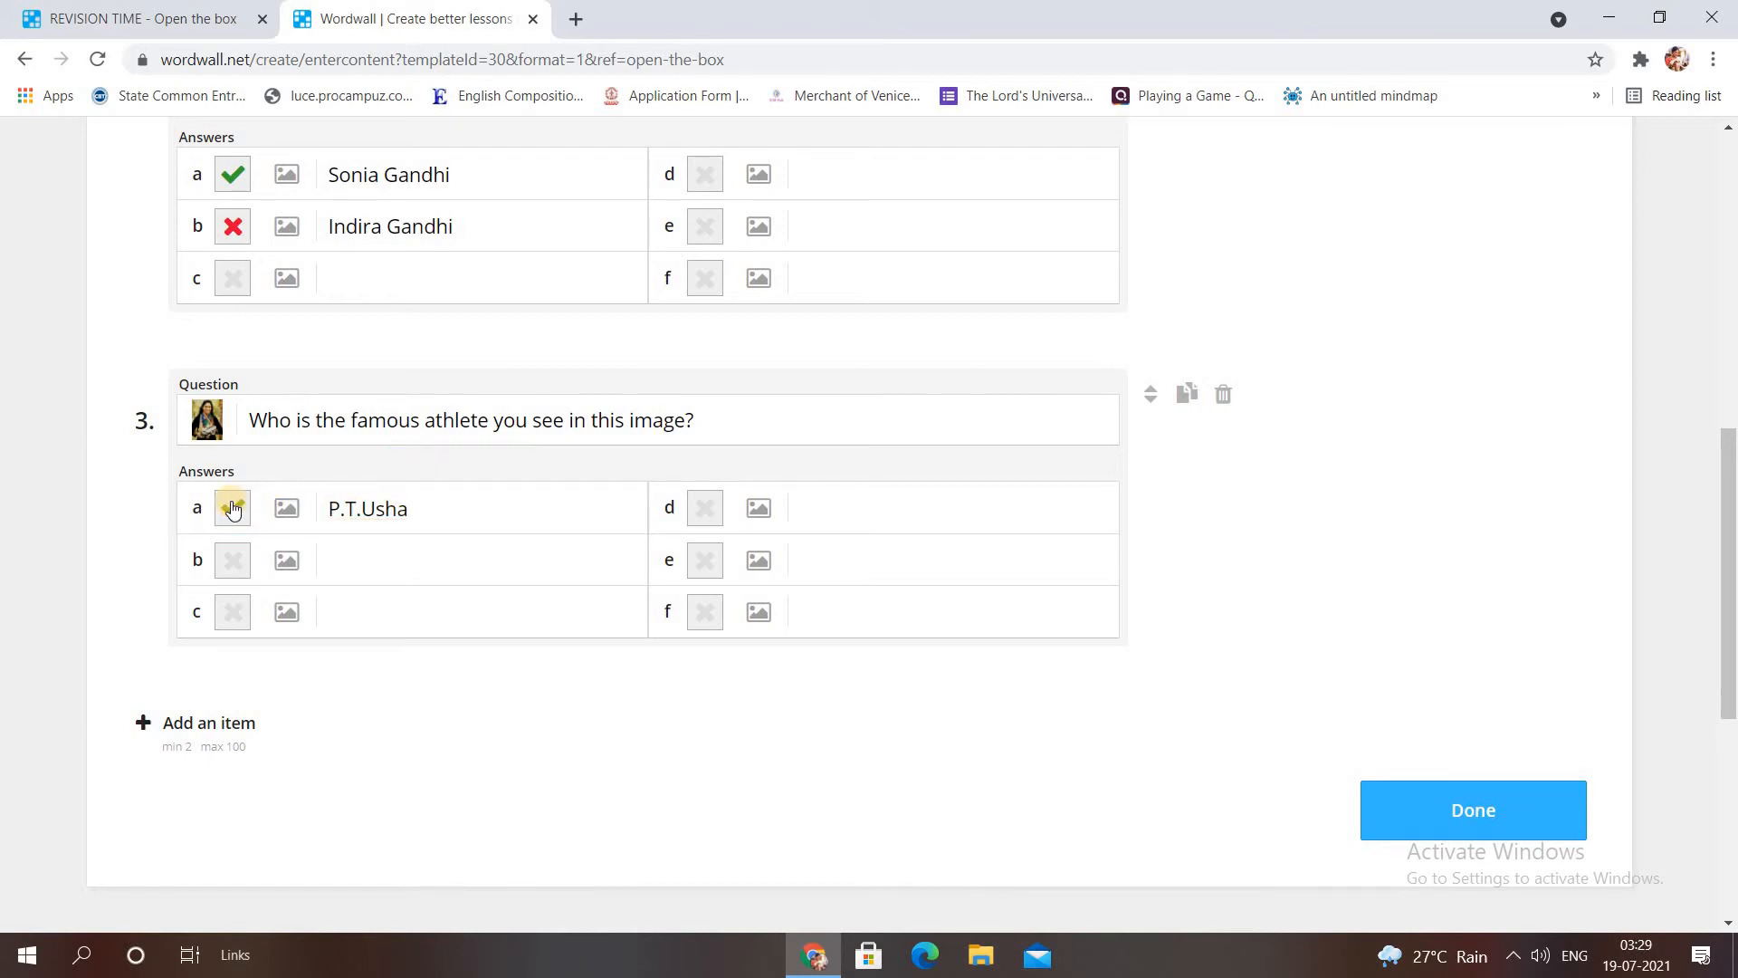
pyautogui.click(344, 557)
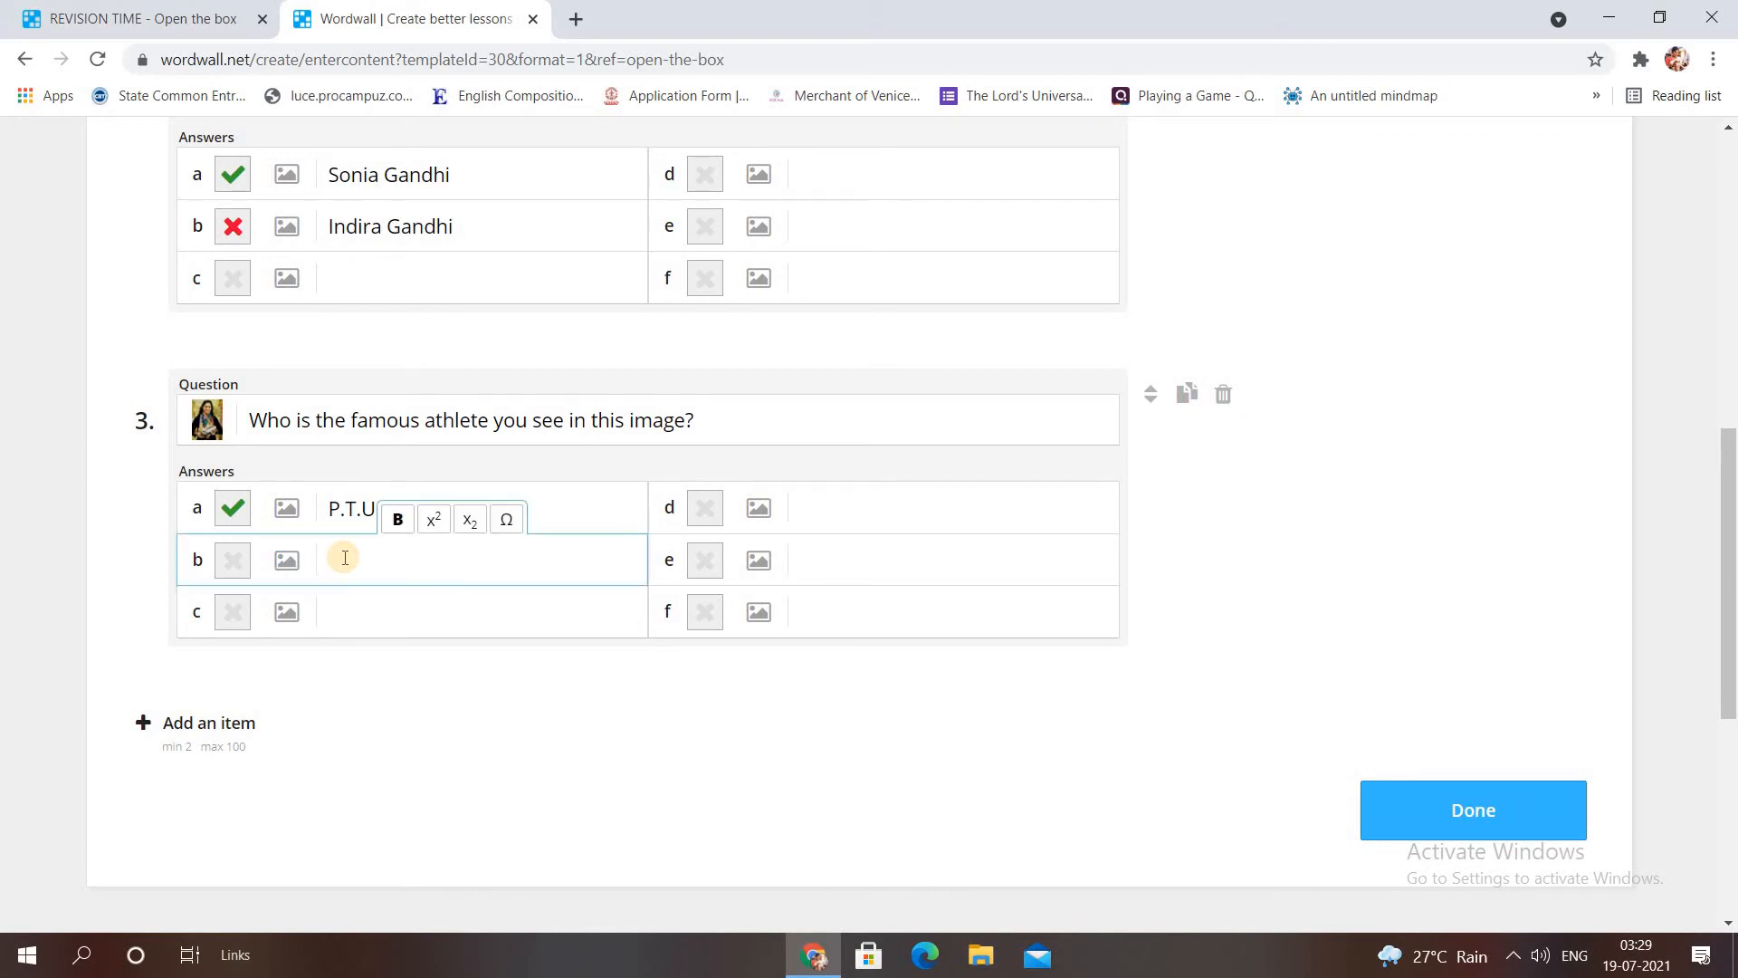
pyautogui.write('Sania Mirza')
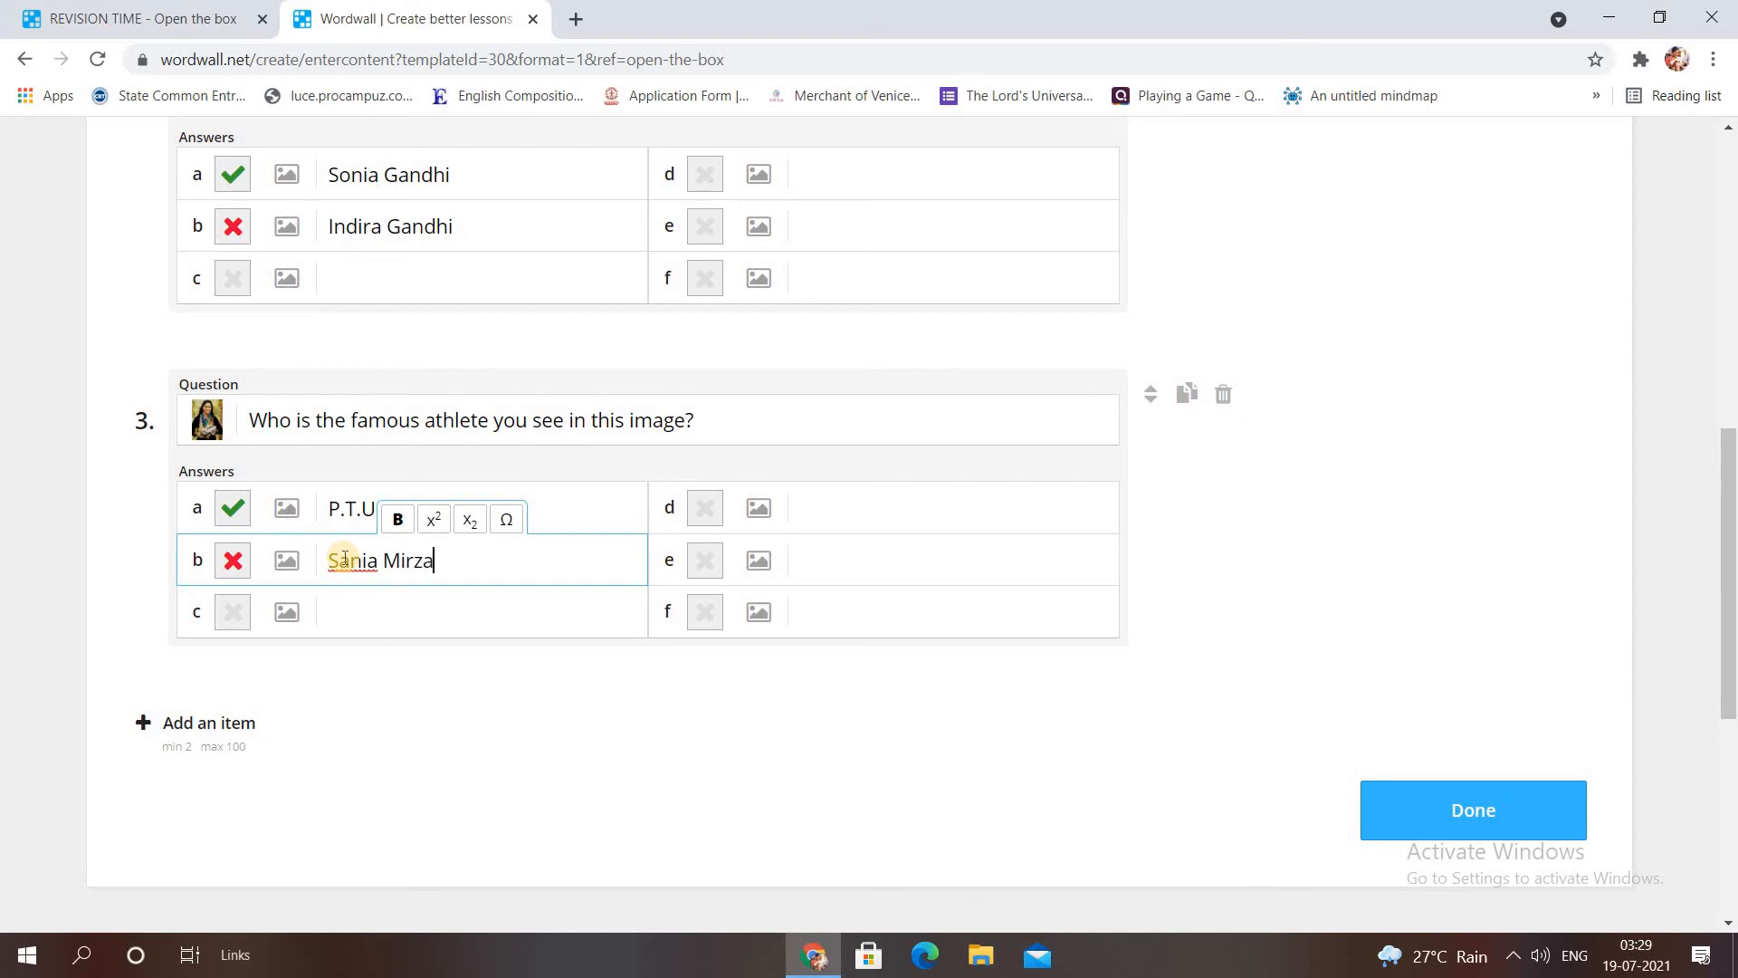
pyautogui.click(206, 722)
# Enter question 4 about 'Wings of Fire' and attach the large 1991 × 1992 Abdul Kalam photo.
pyautogui.scroll(-2, 1137, 584)
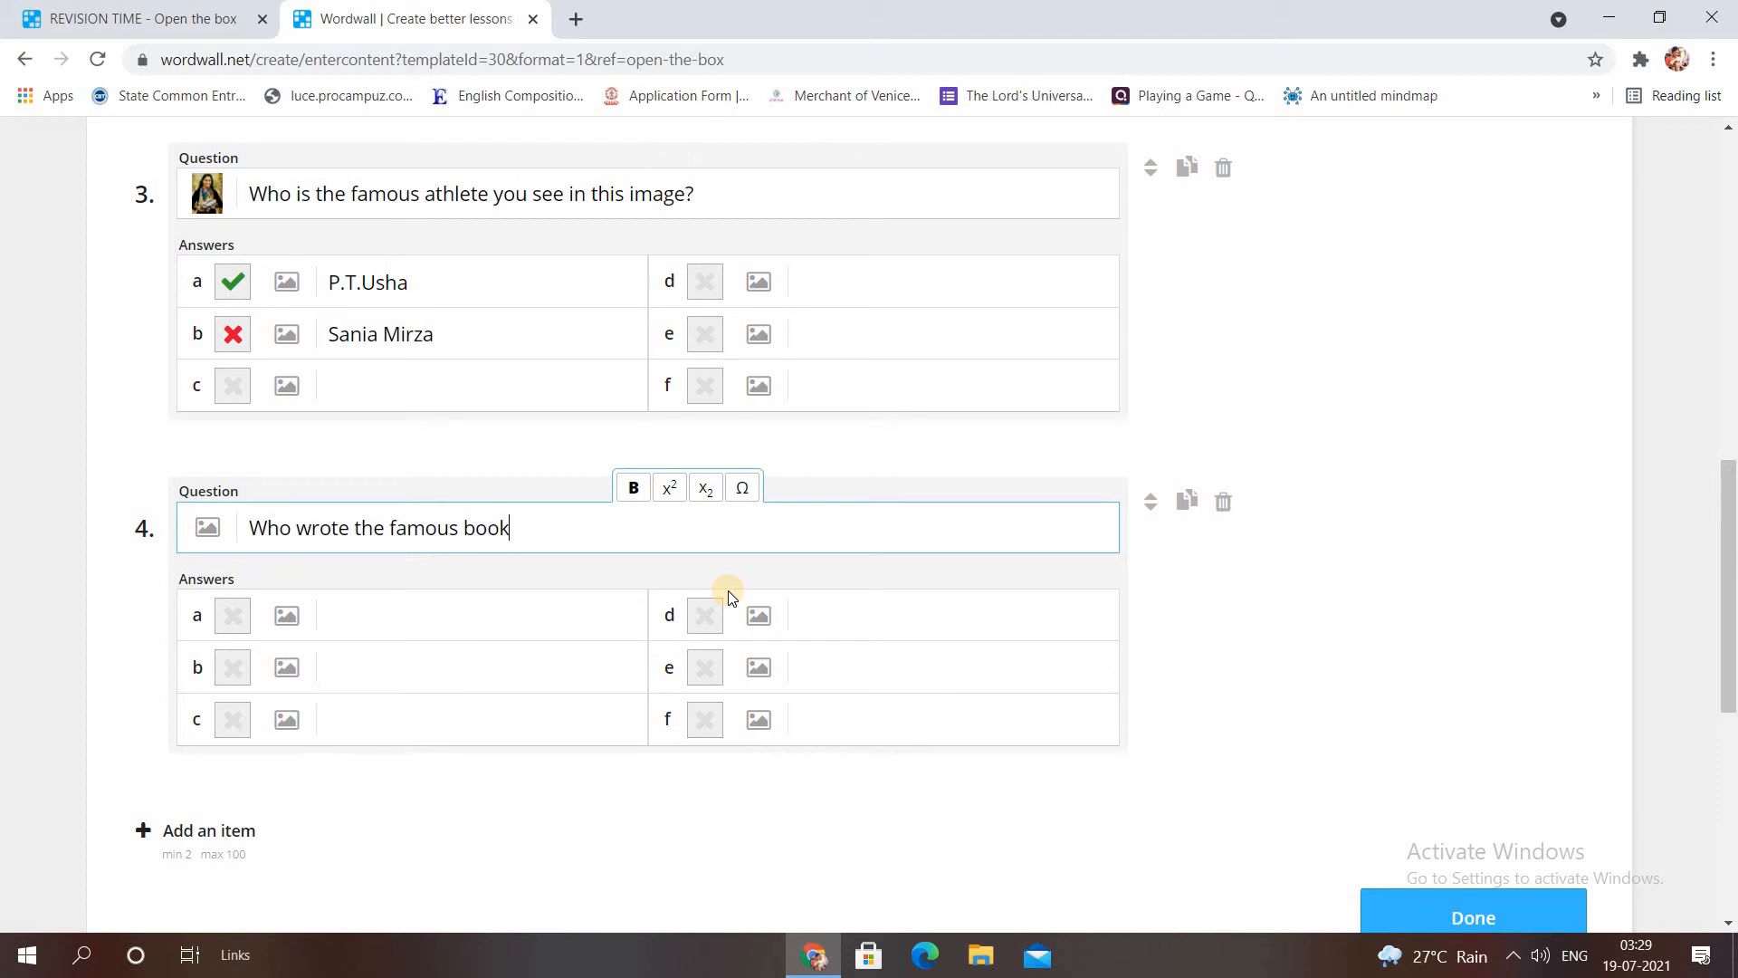
pyautogui.write('W')
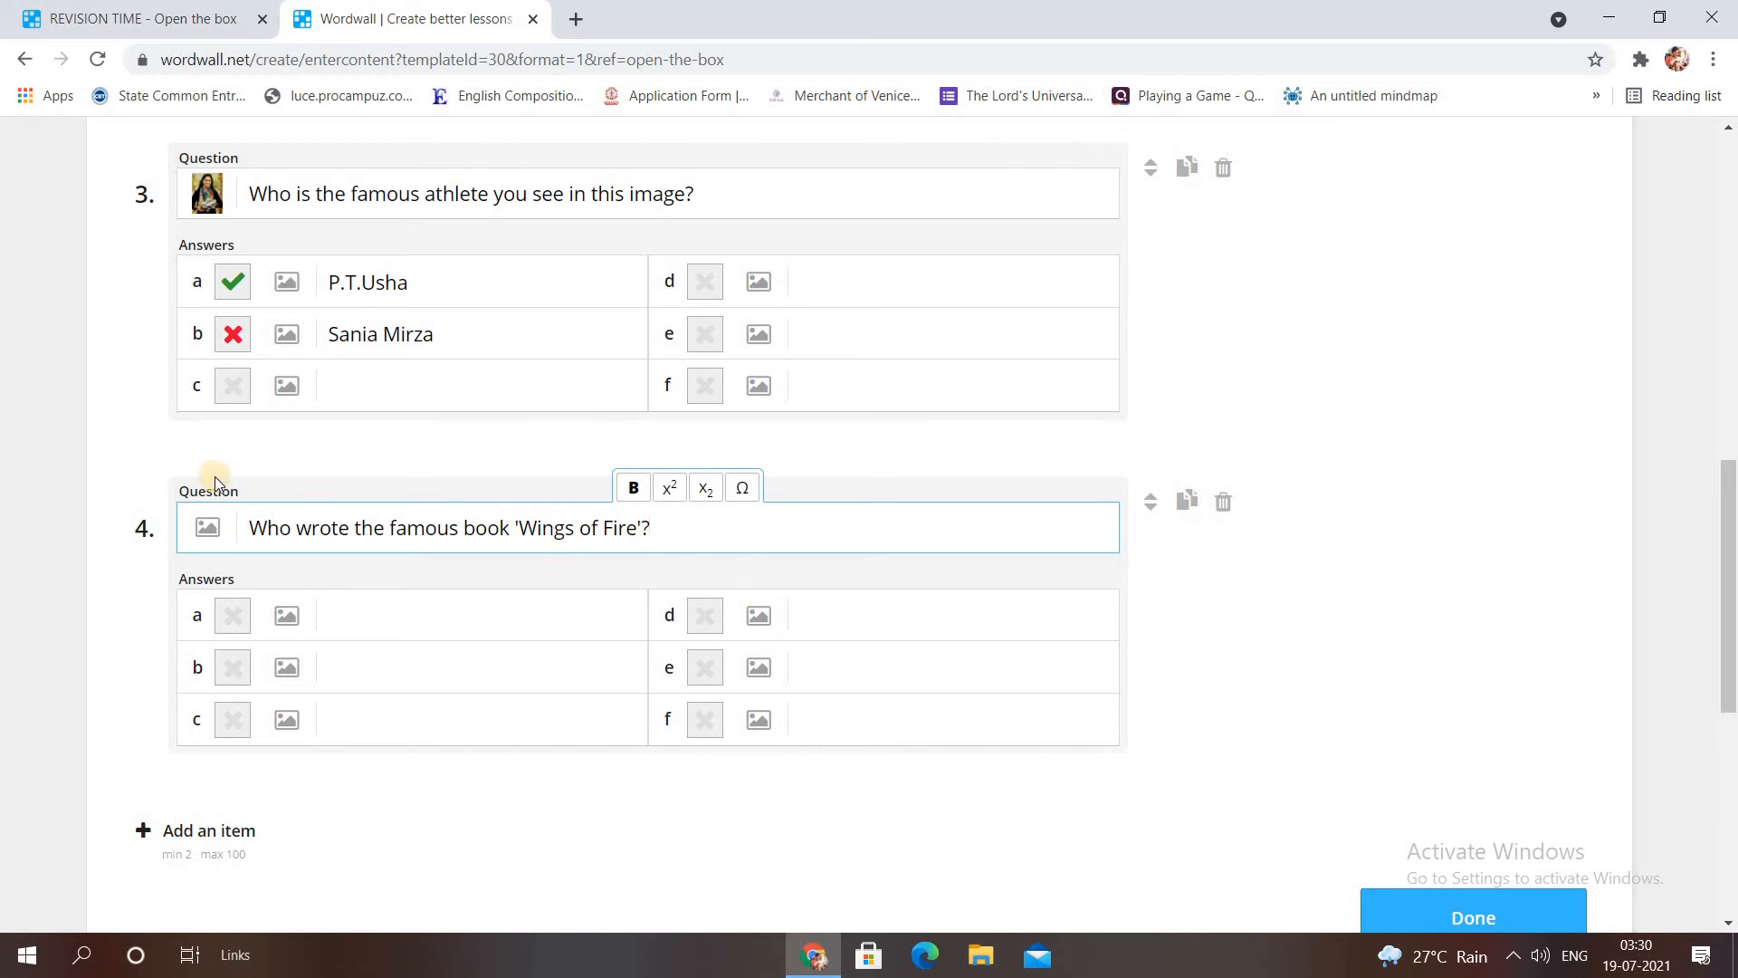
pyautogui.click(210, 524)
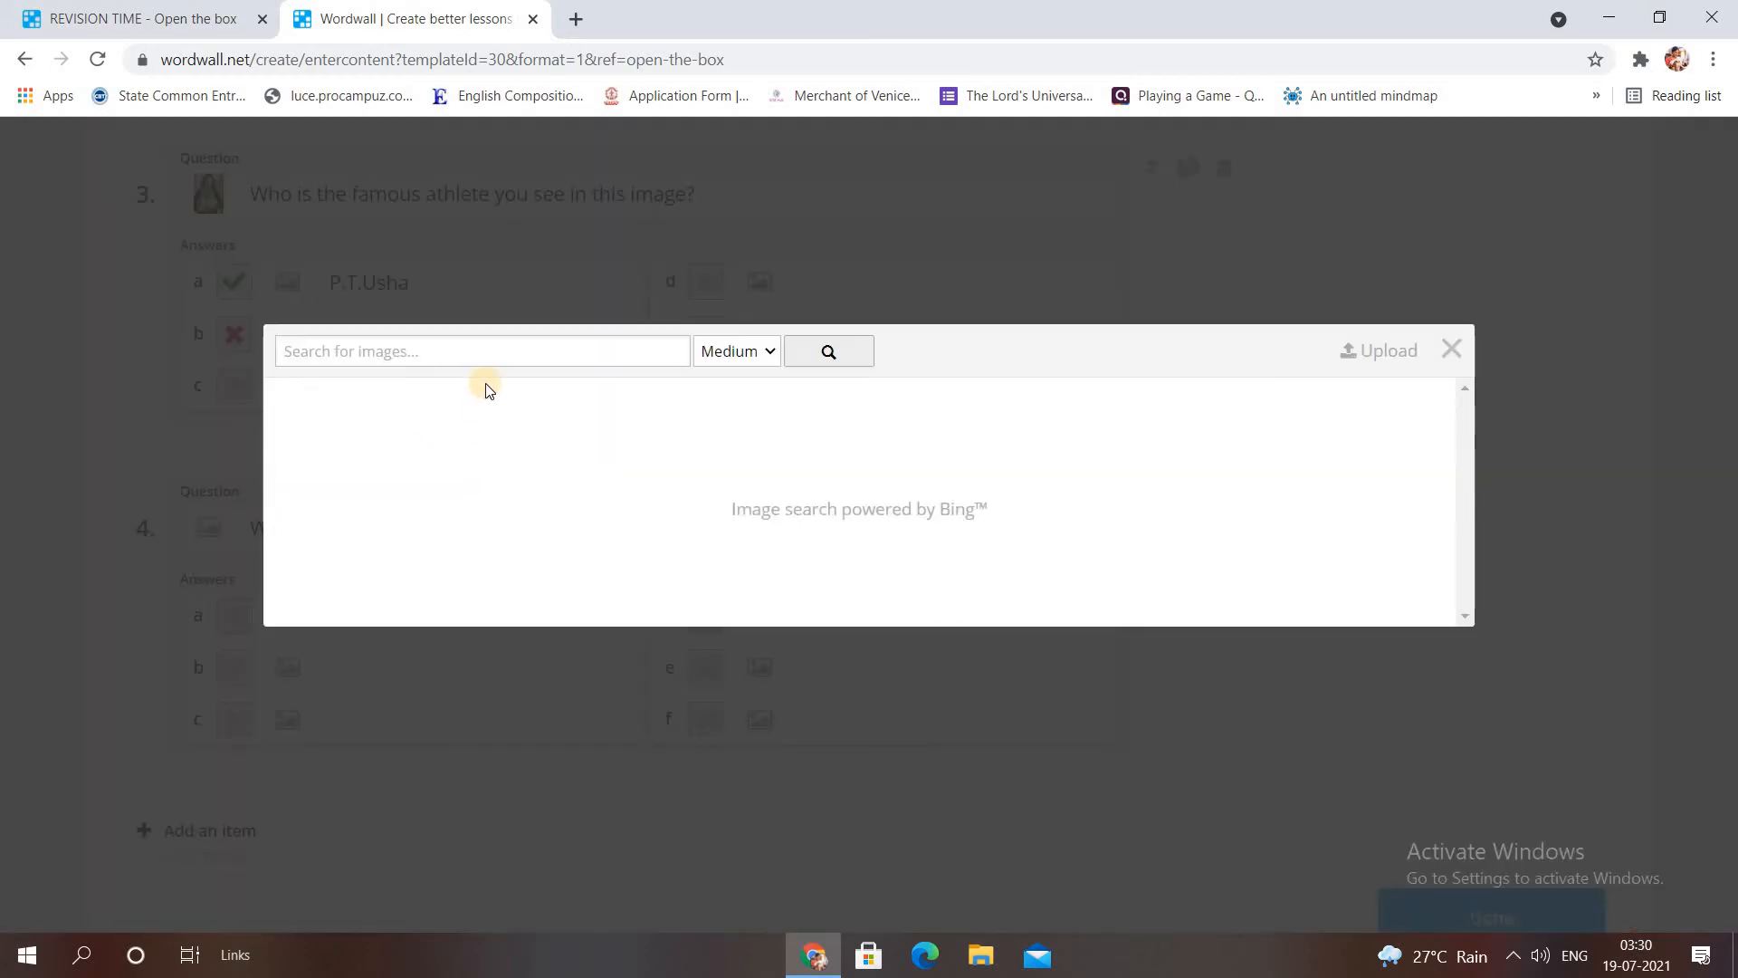
pyautogui.write('A')
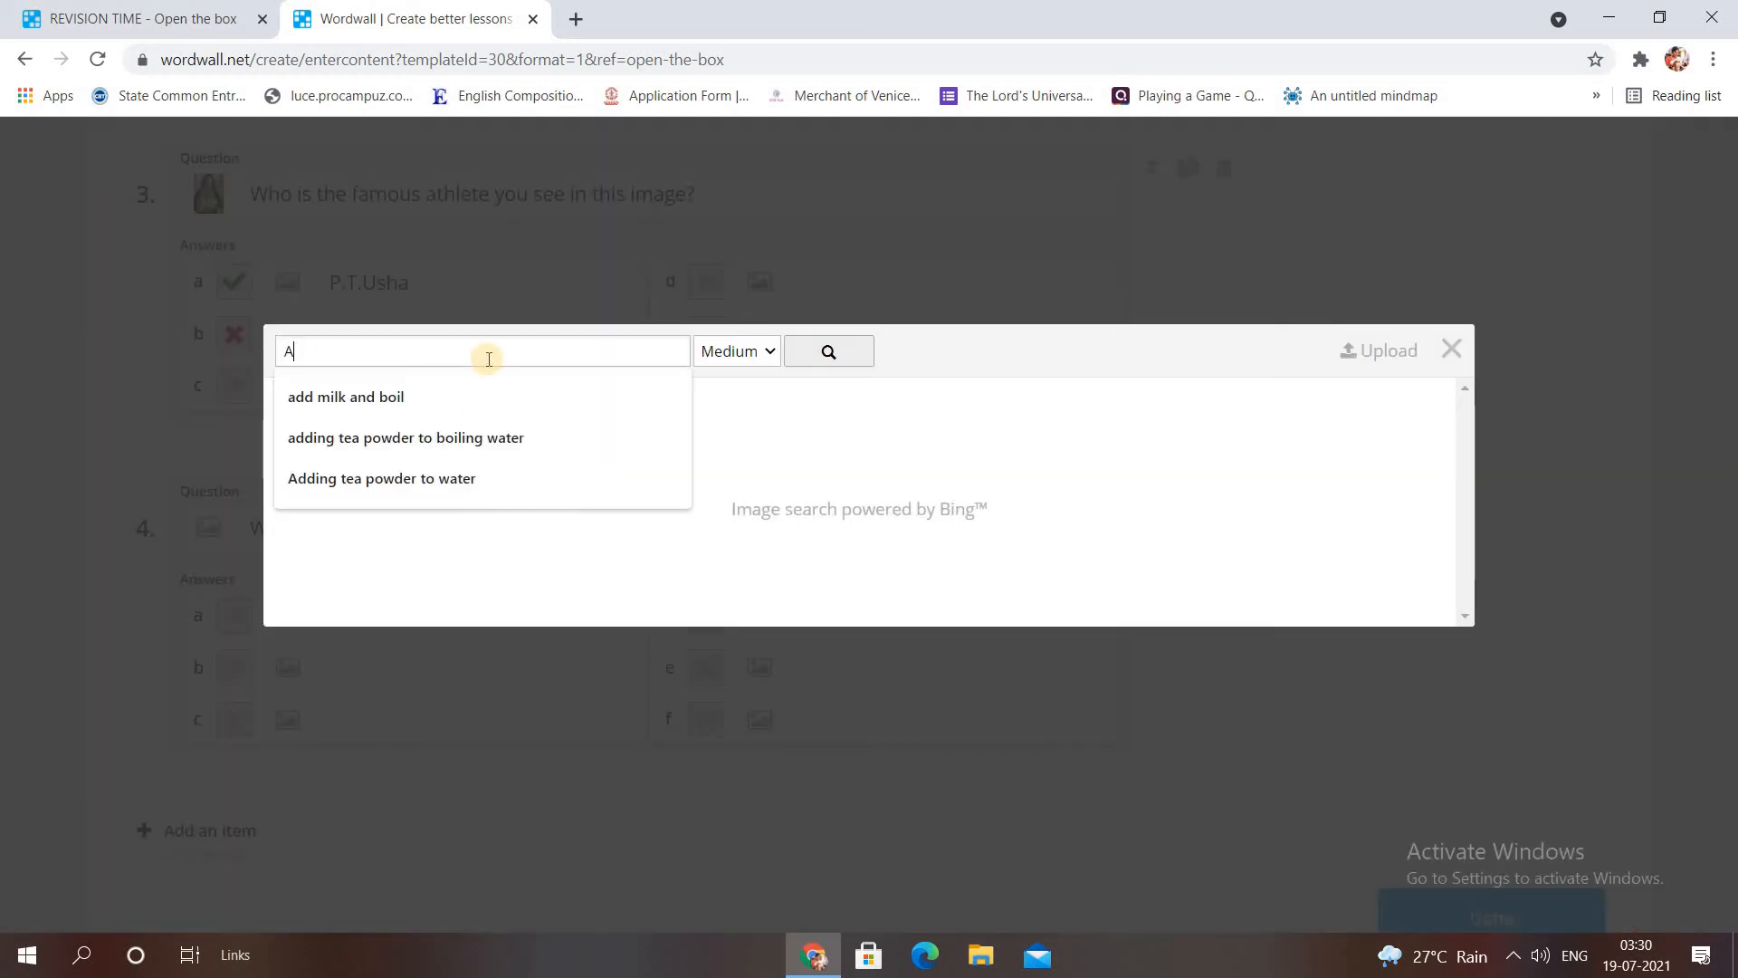
pyautogui.write('bdul kalam')
pyautogui.click(742, 355)
pyautogui.click(746, 437)
pyautogui.click(827, 351)
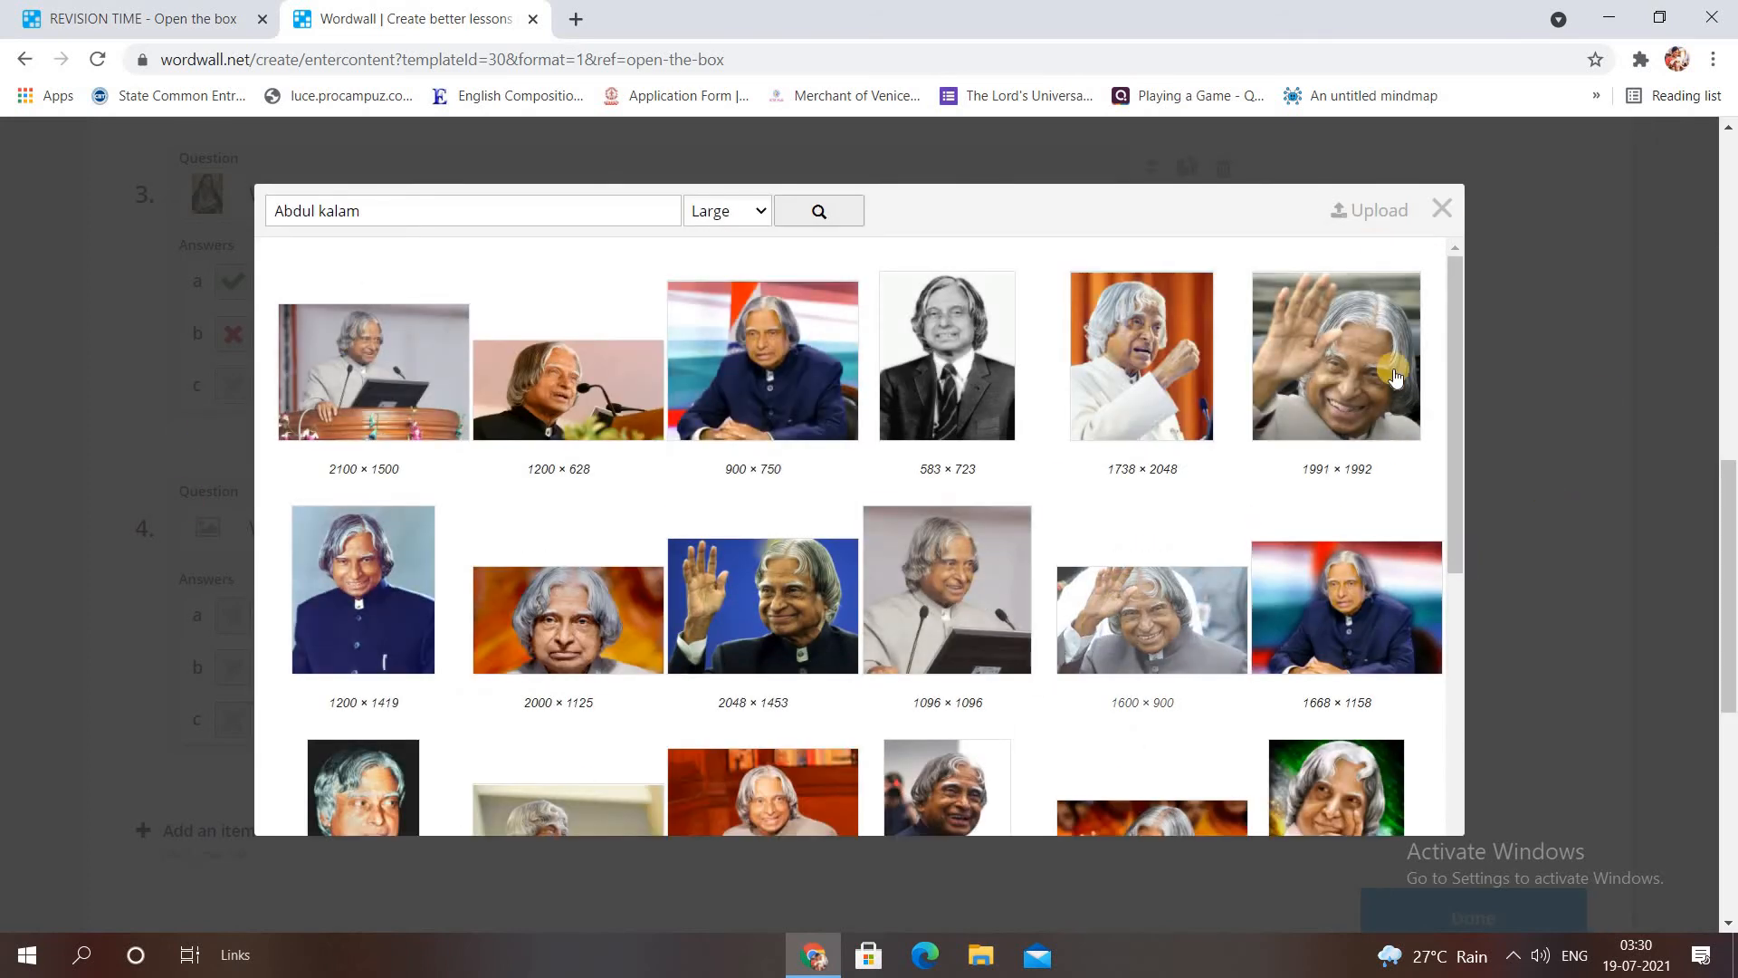
pyautogui.click(1347, 366)
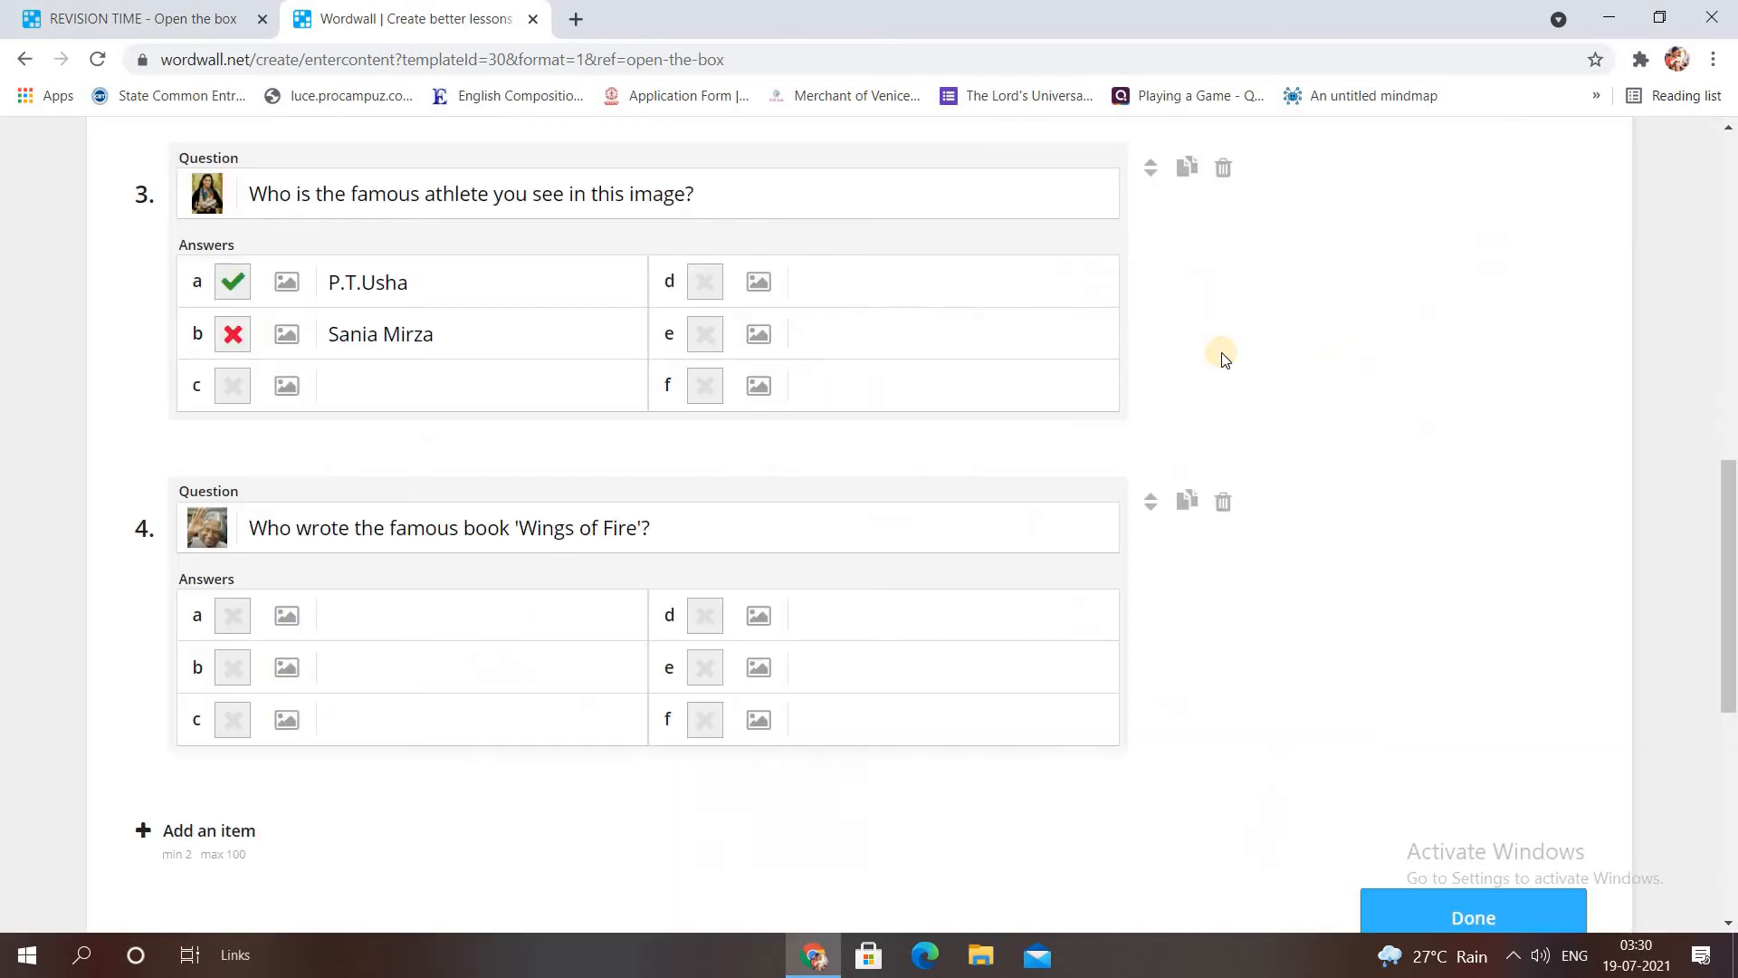
# Add answers Mahatma Gandhi and A.P.J.Abdul Kalam to question 4, marking Kalam correct.
pyautogui.click(402, 629)
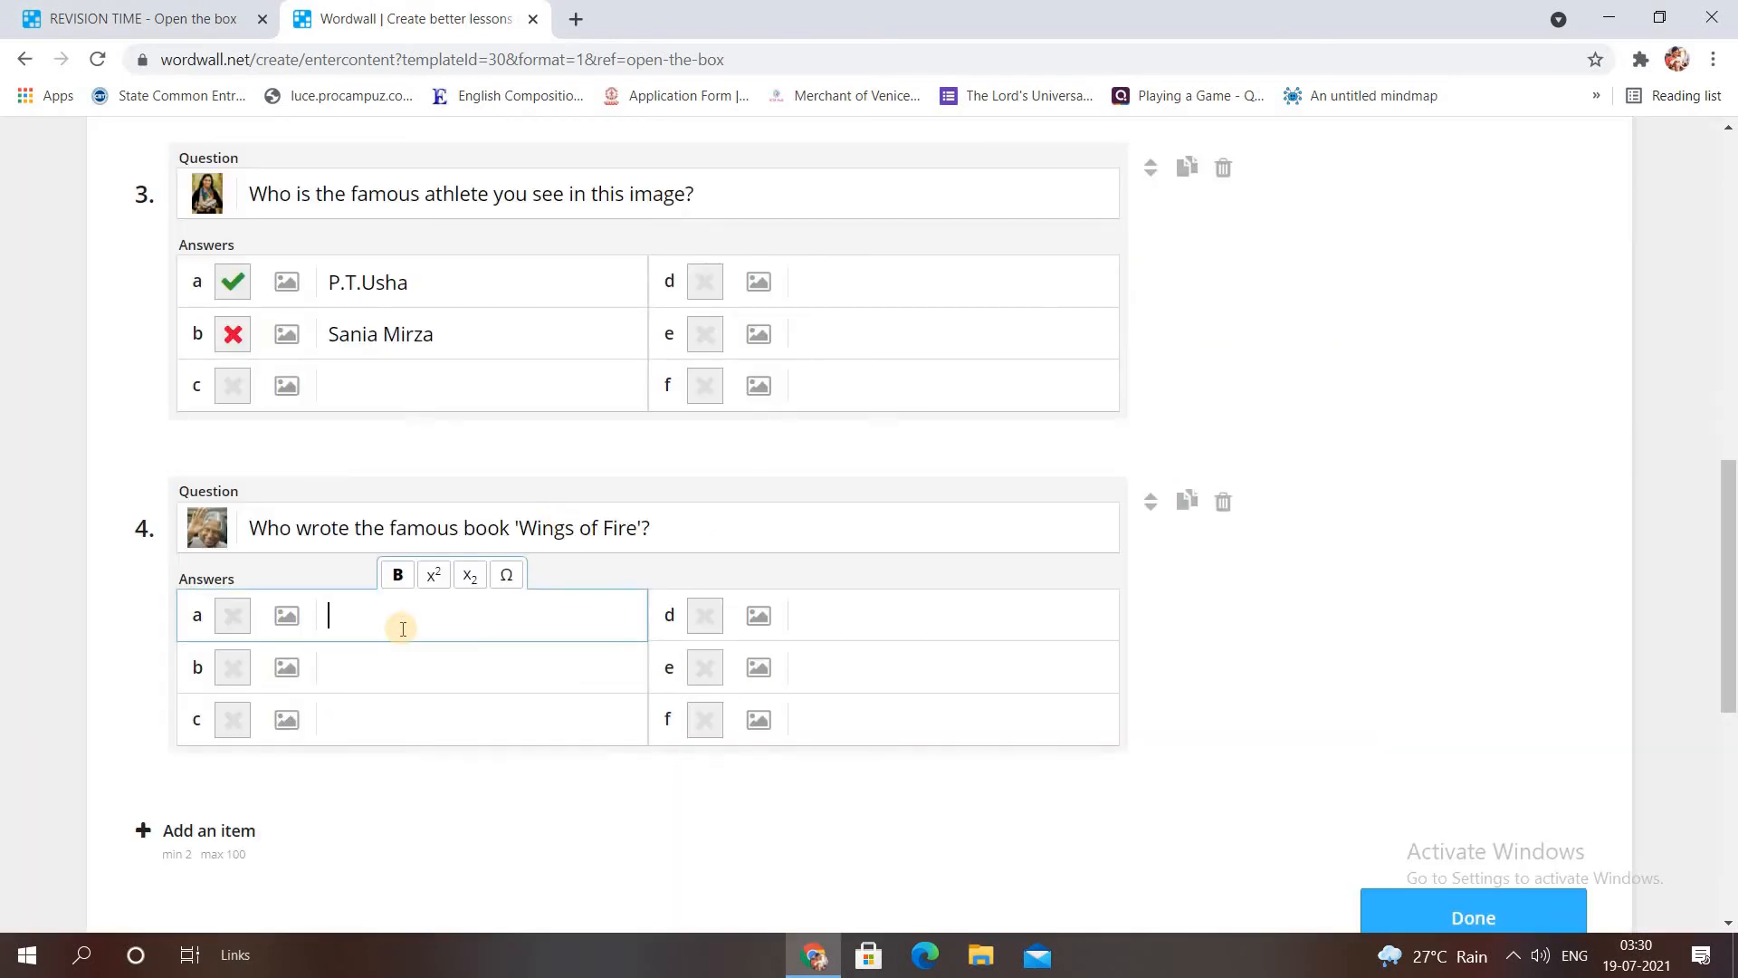
pyautogui.write('Mahatma Gandhi')
pyautogui.click(397, 677)
pyautogui.write('A.P.')
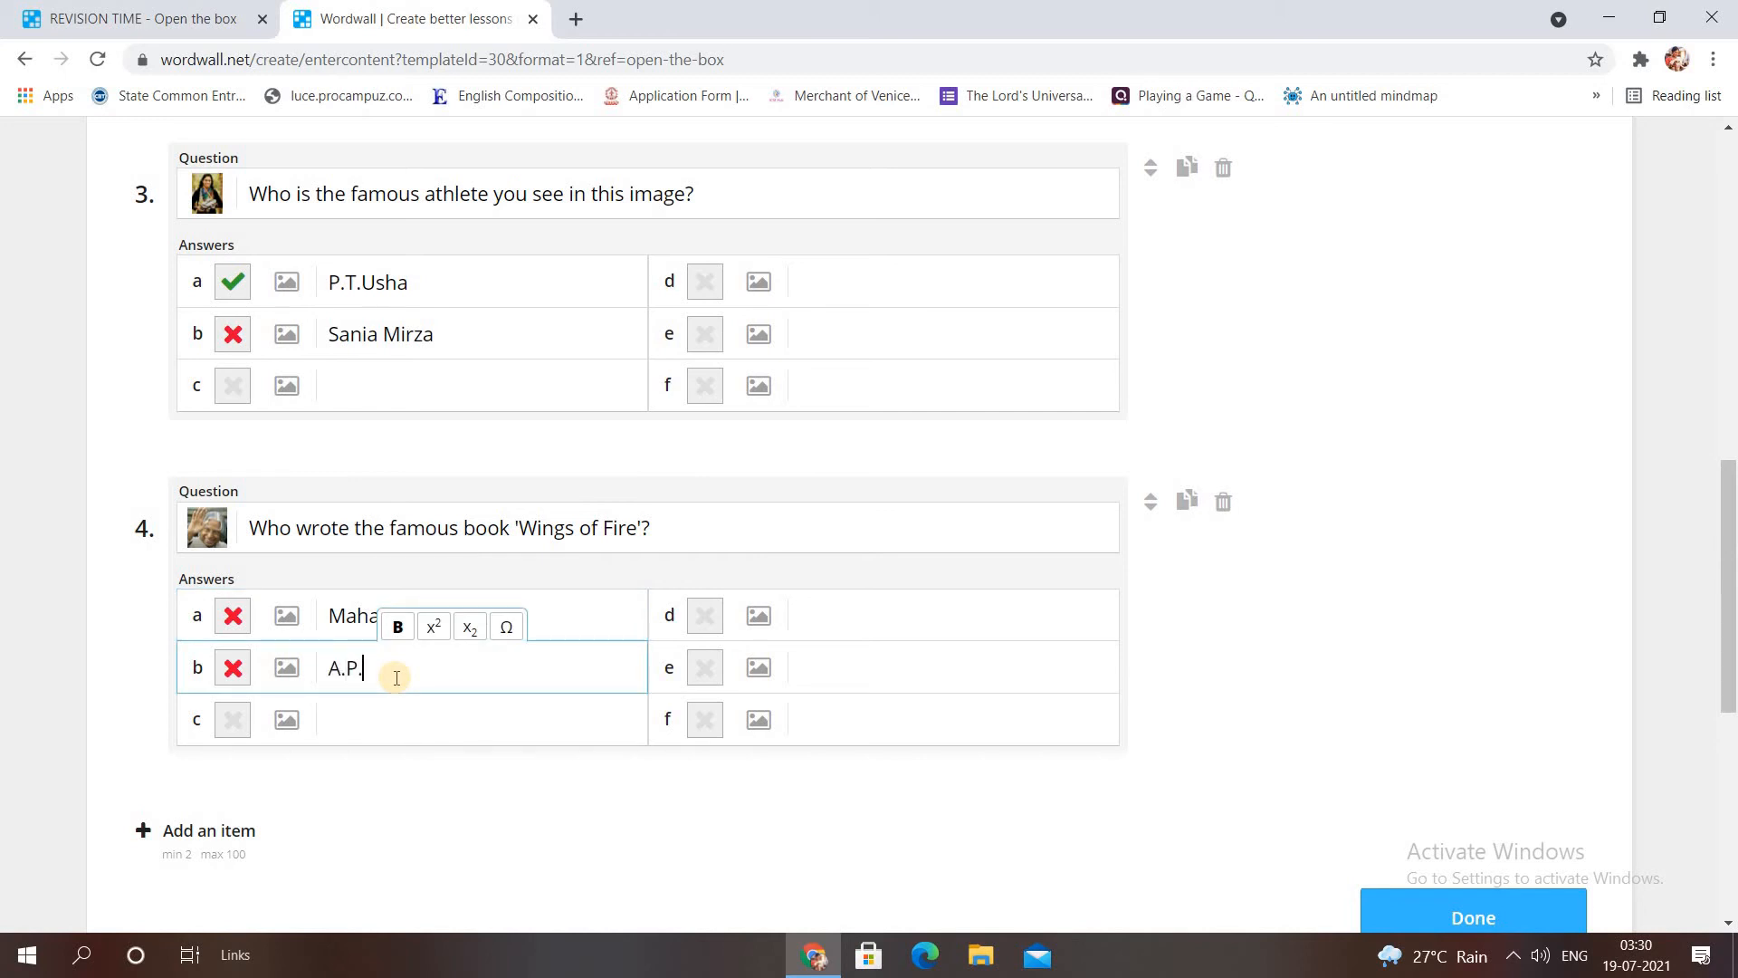
pyautogui.write('J.Abdul Kalam')
pyautogui.click(231, 666)
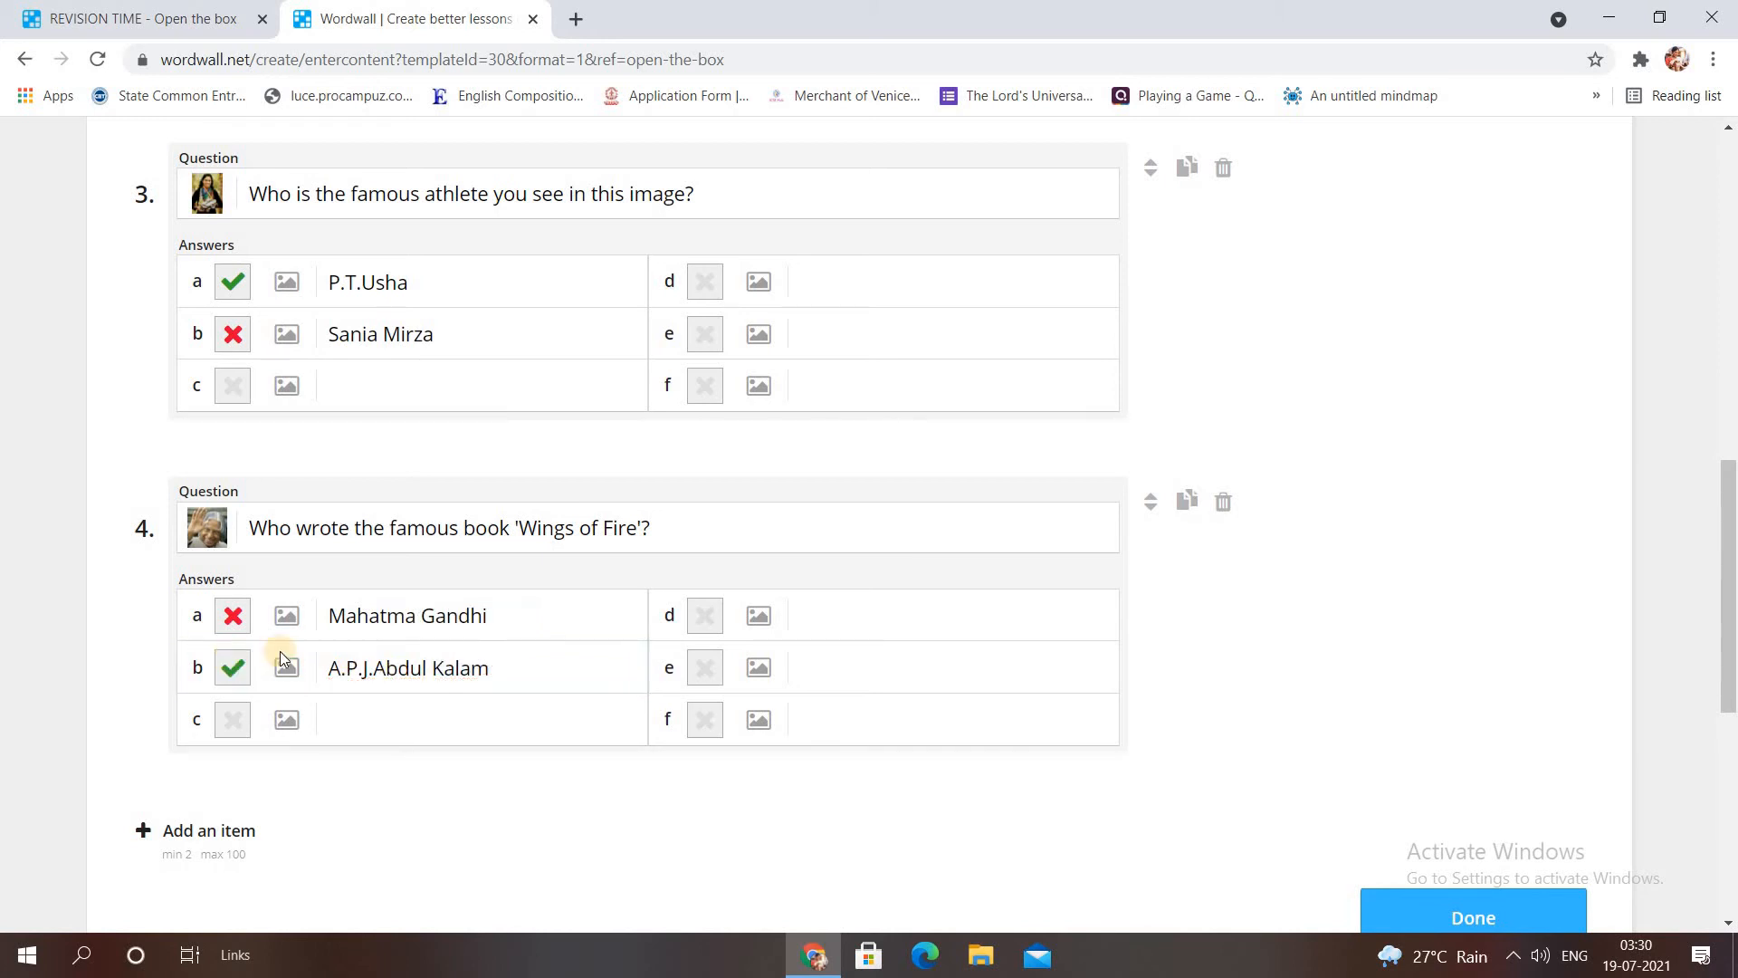
# Add an instruction field and save the activity with Done.
pyautogui.scroll(10, 1733, 355)
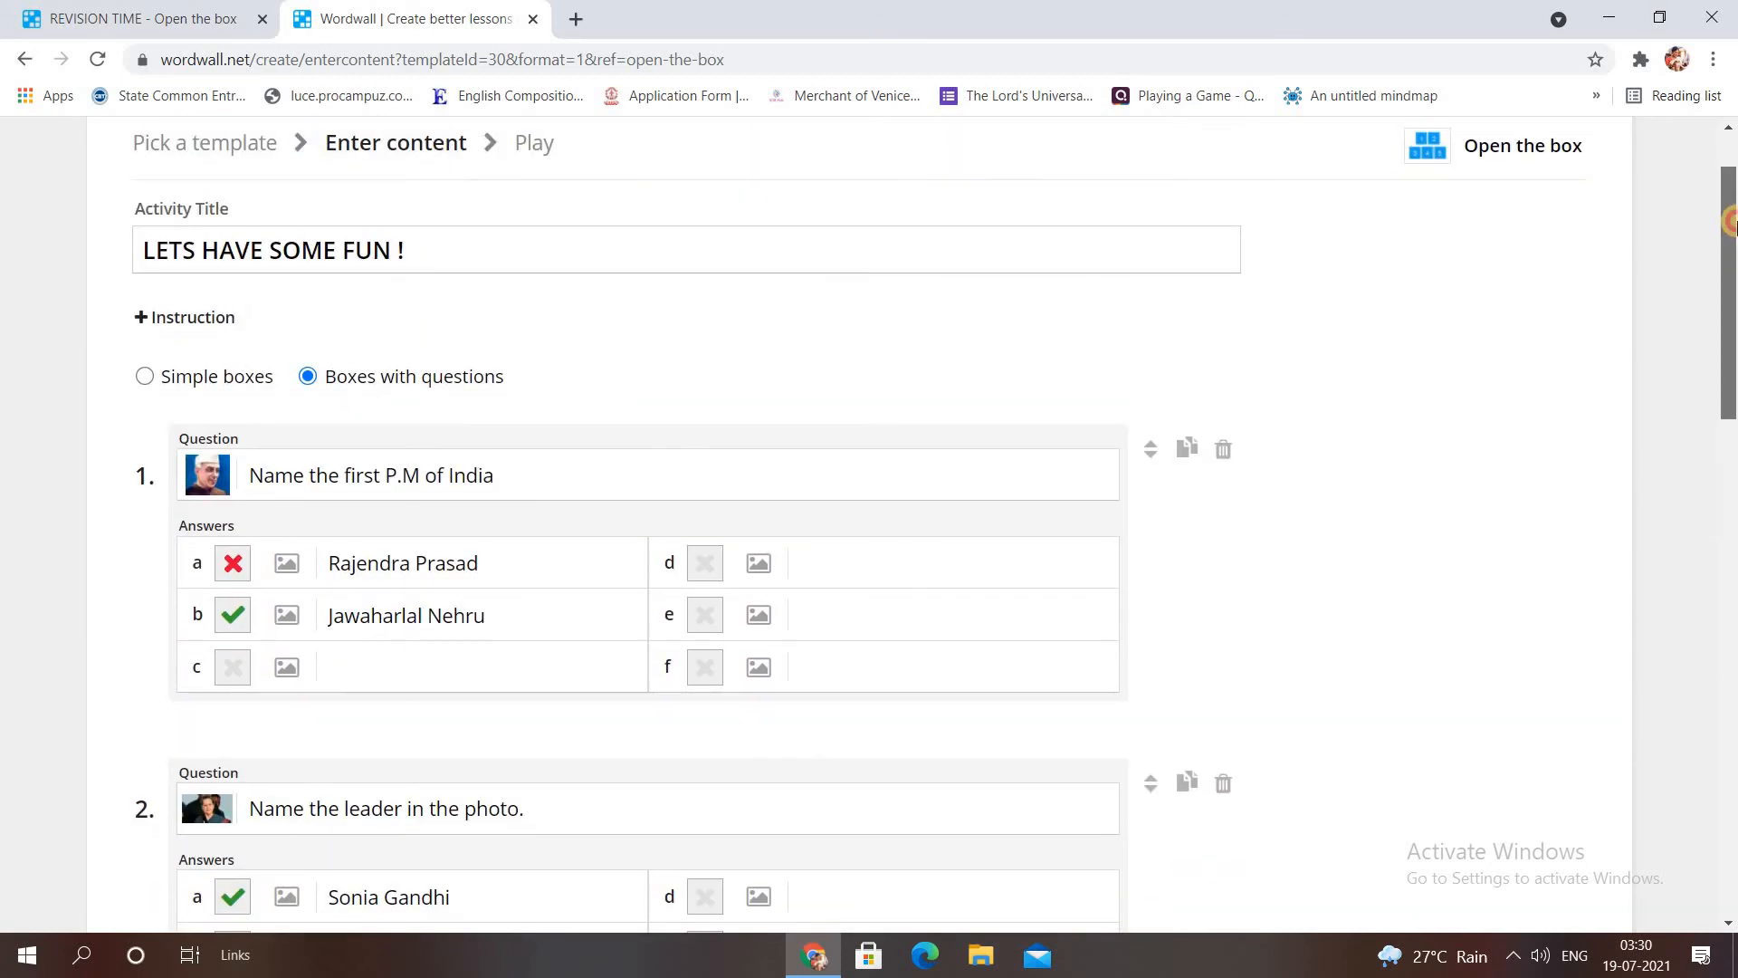
pyautogui.scroll(1, 1730, 227)
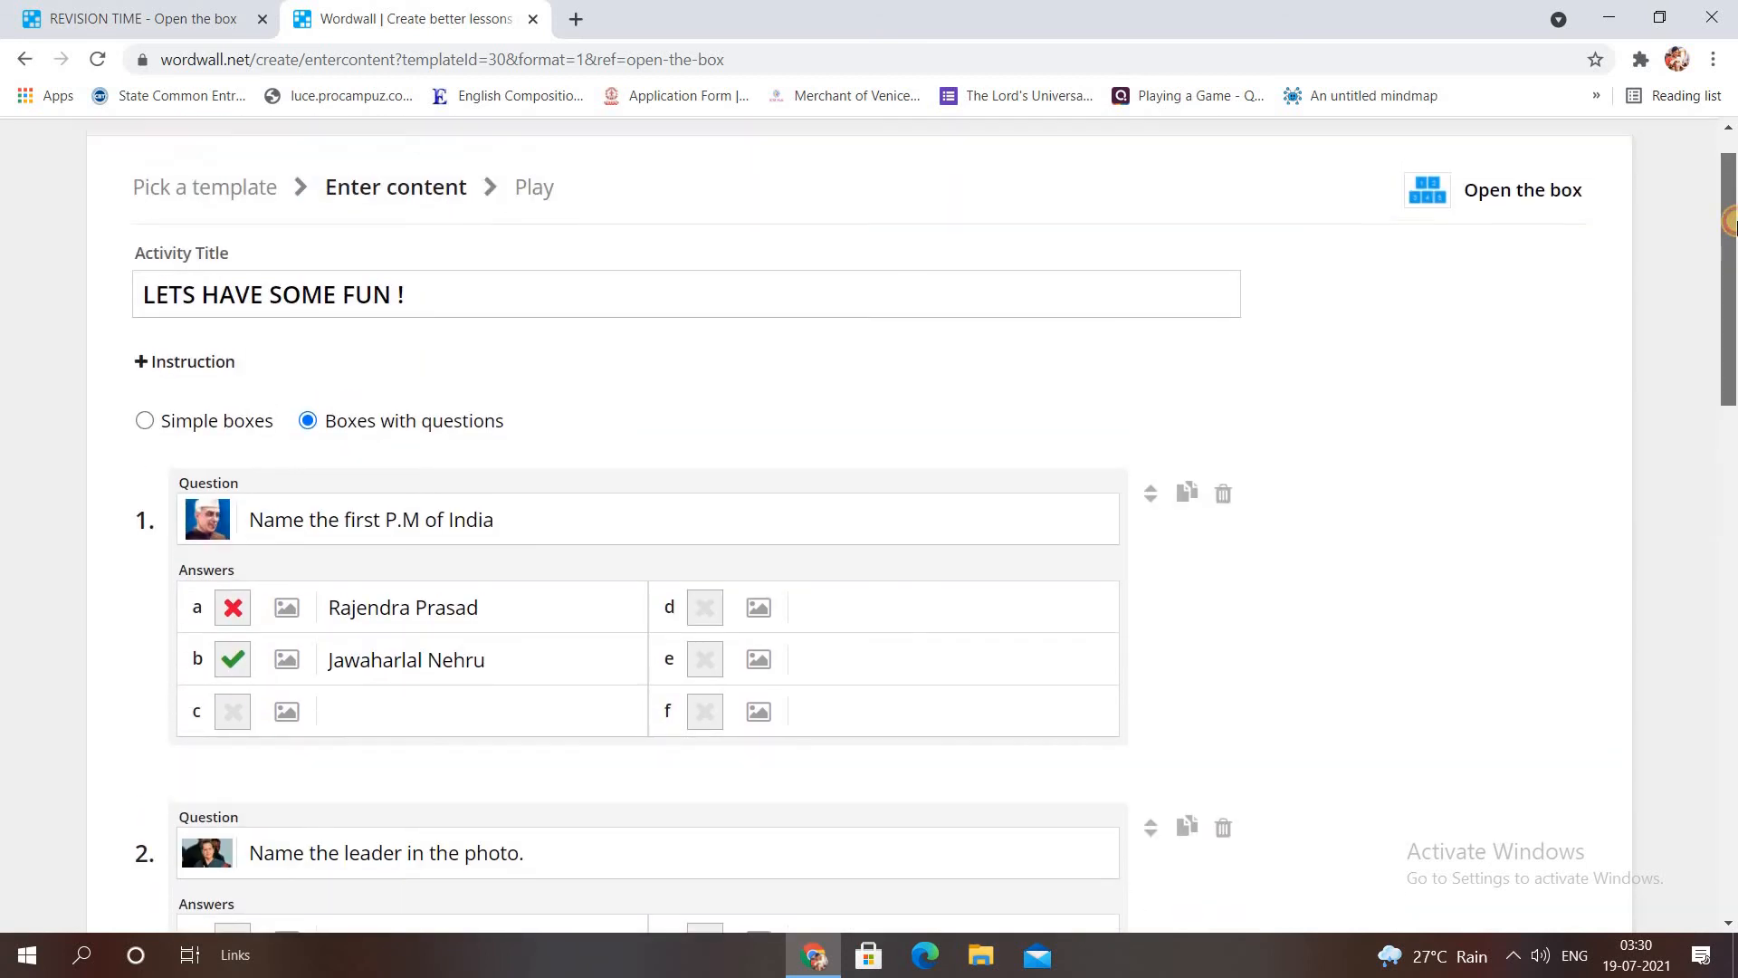
pyautogui.doubleClick(215, 359)
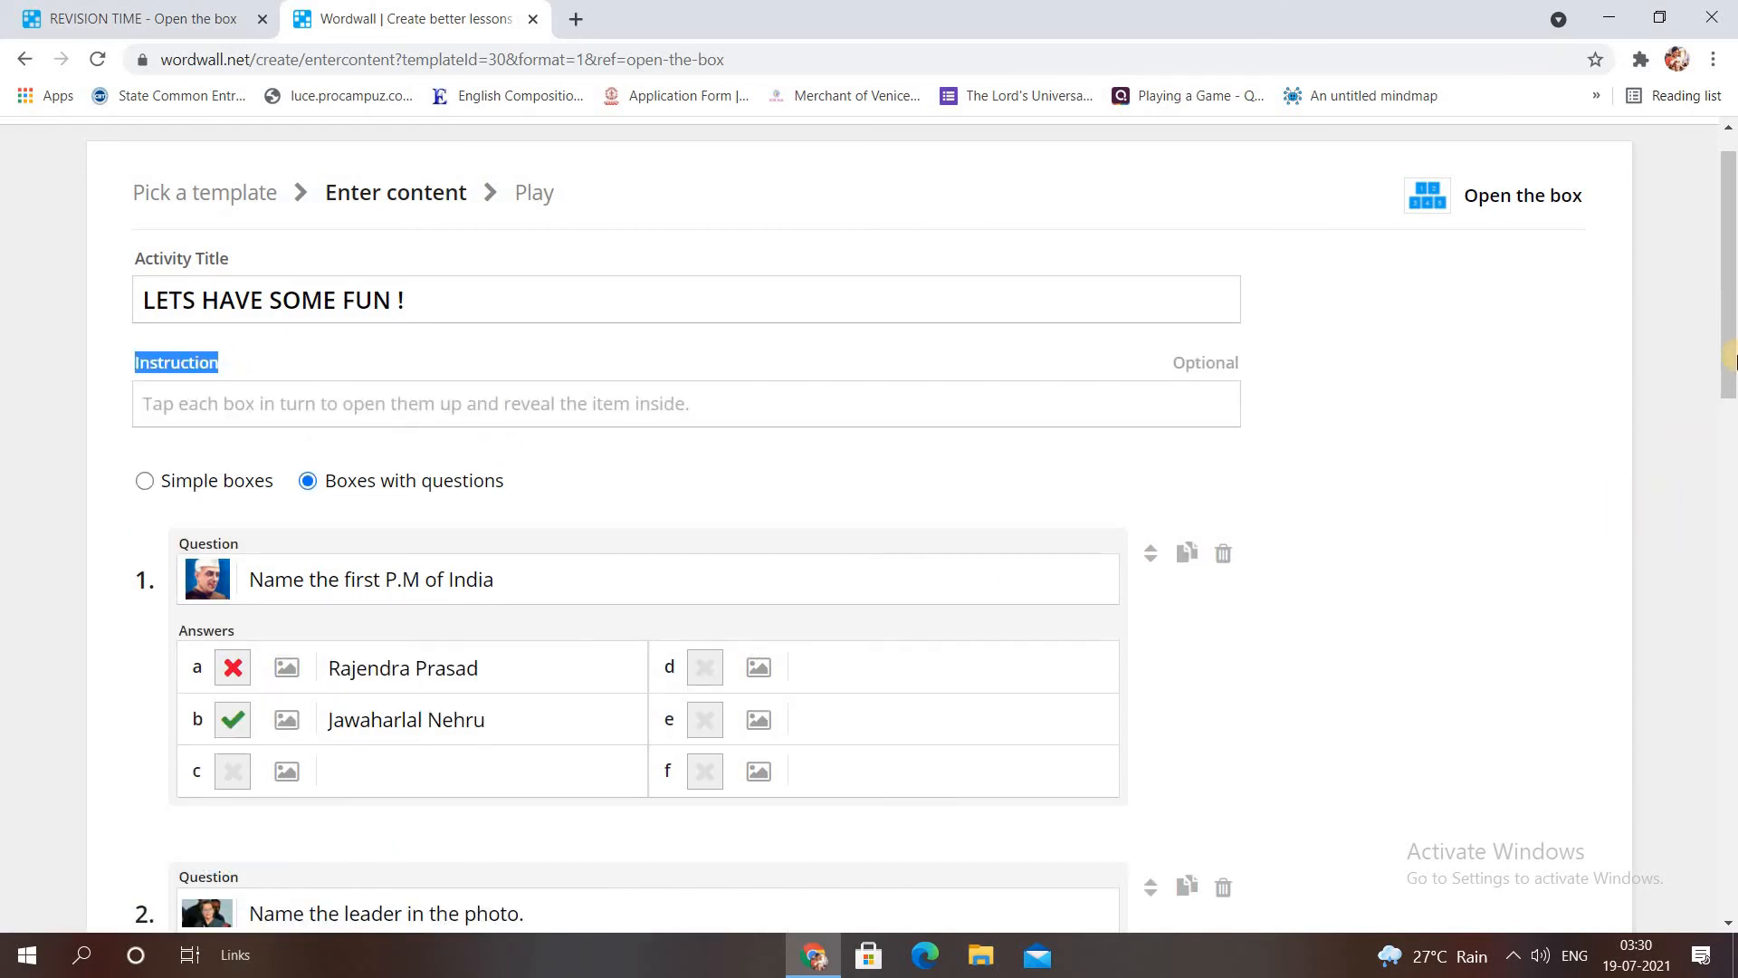
pyautogui.moveTo(1729, 385); pyautogui.dragTo(1731, 463)
pyautogui.scroll(-12, 1542, 423)
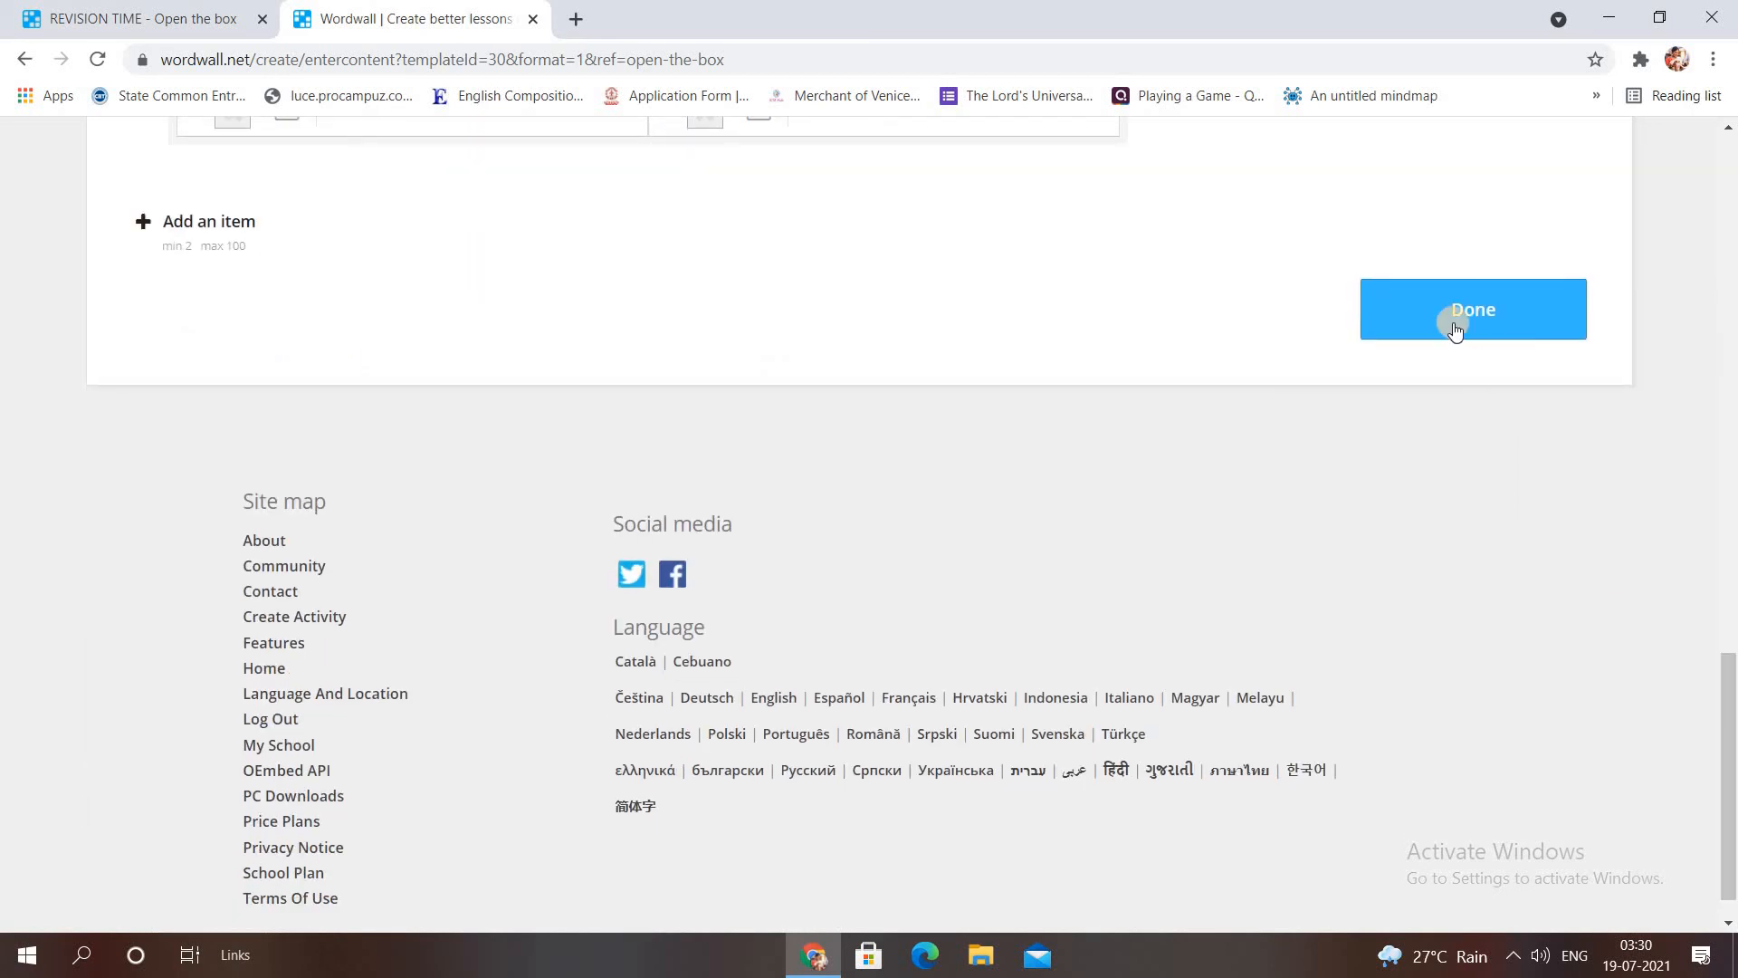
pyautogui.click(1454, 324)
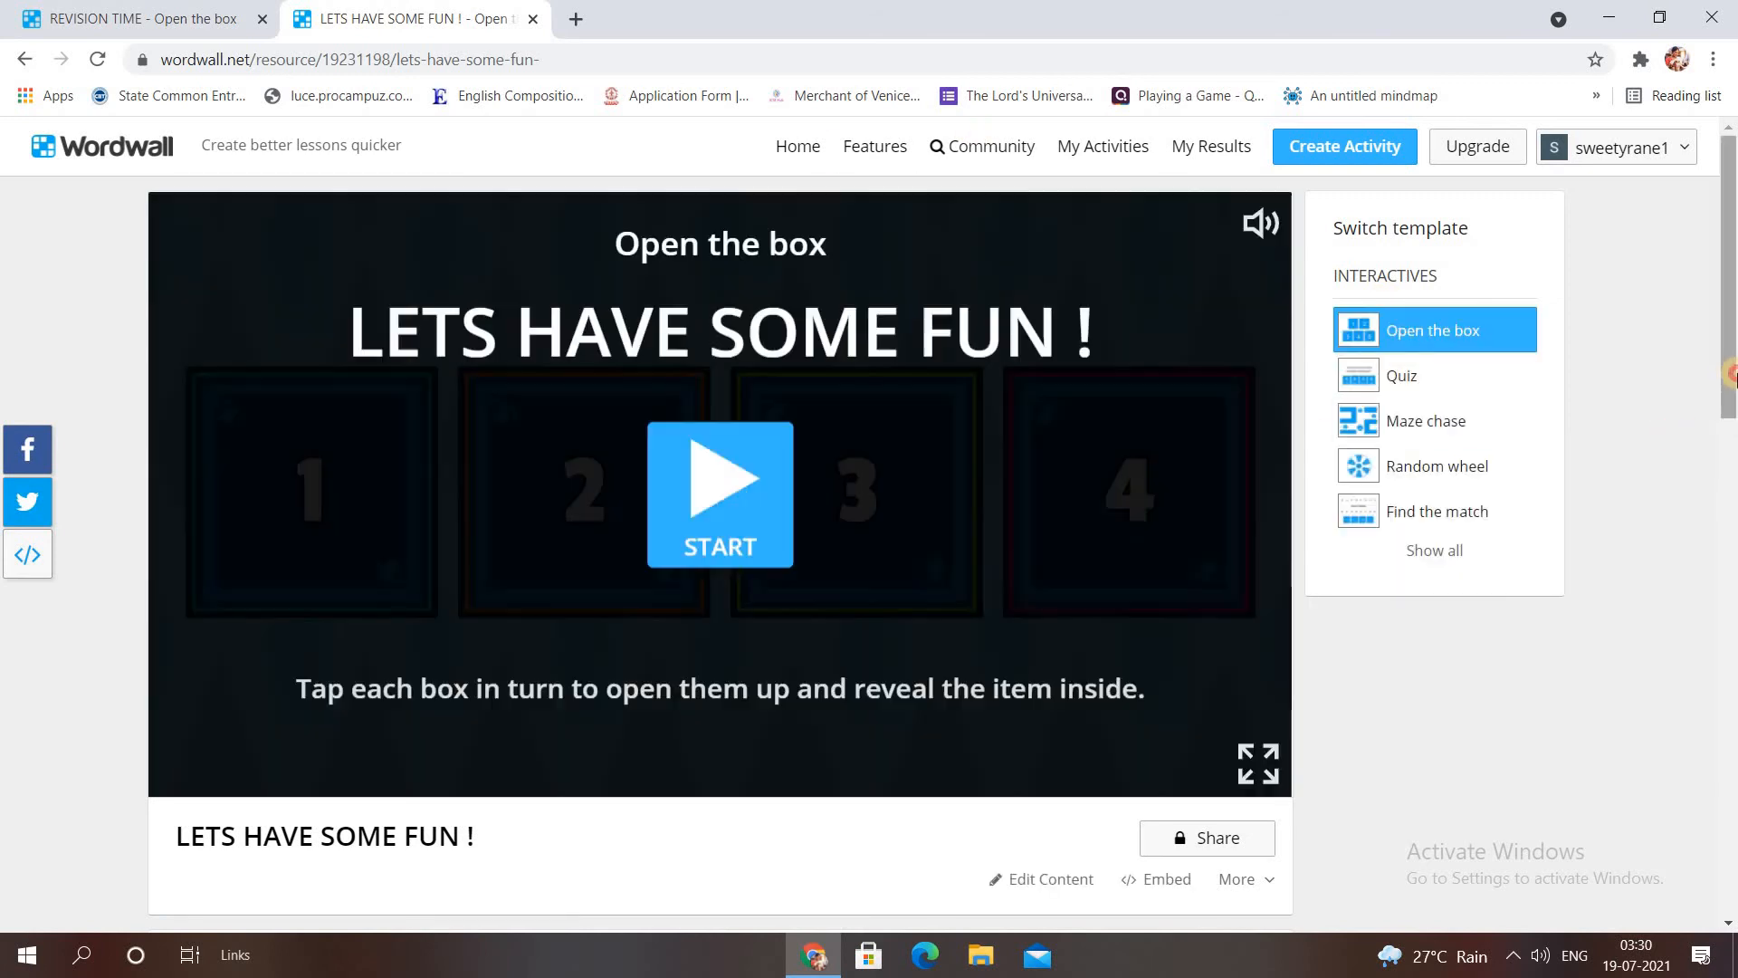
# Set the countdown timer option to 0 m 30 s and return to the game preview.
pyautogui.moveTo(1736, 389); pyautogui.dragTo(1735, 614)
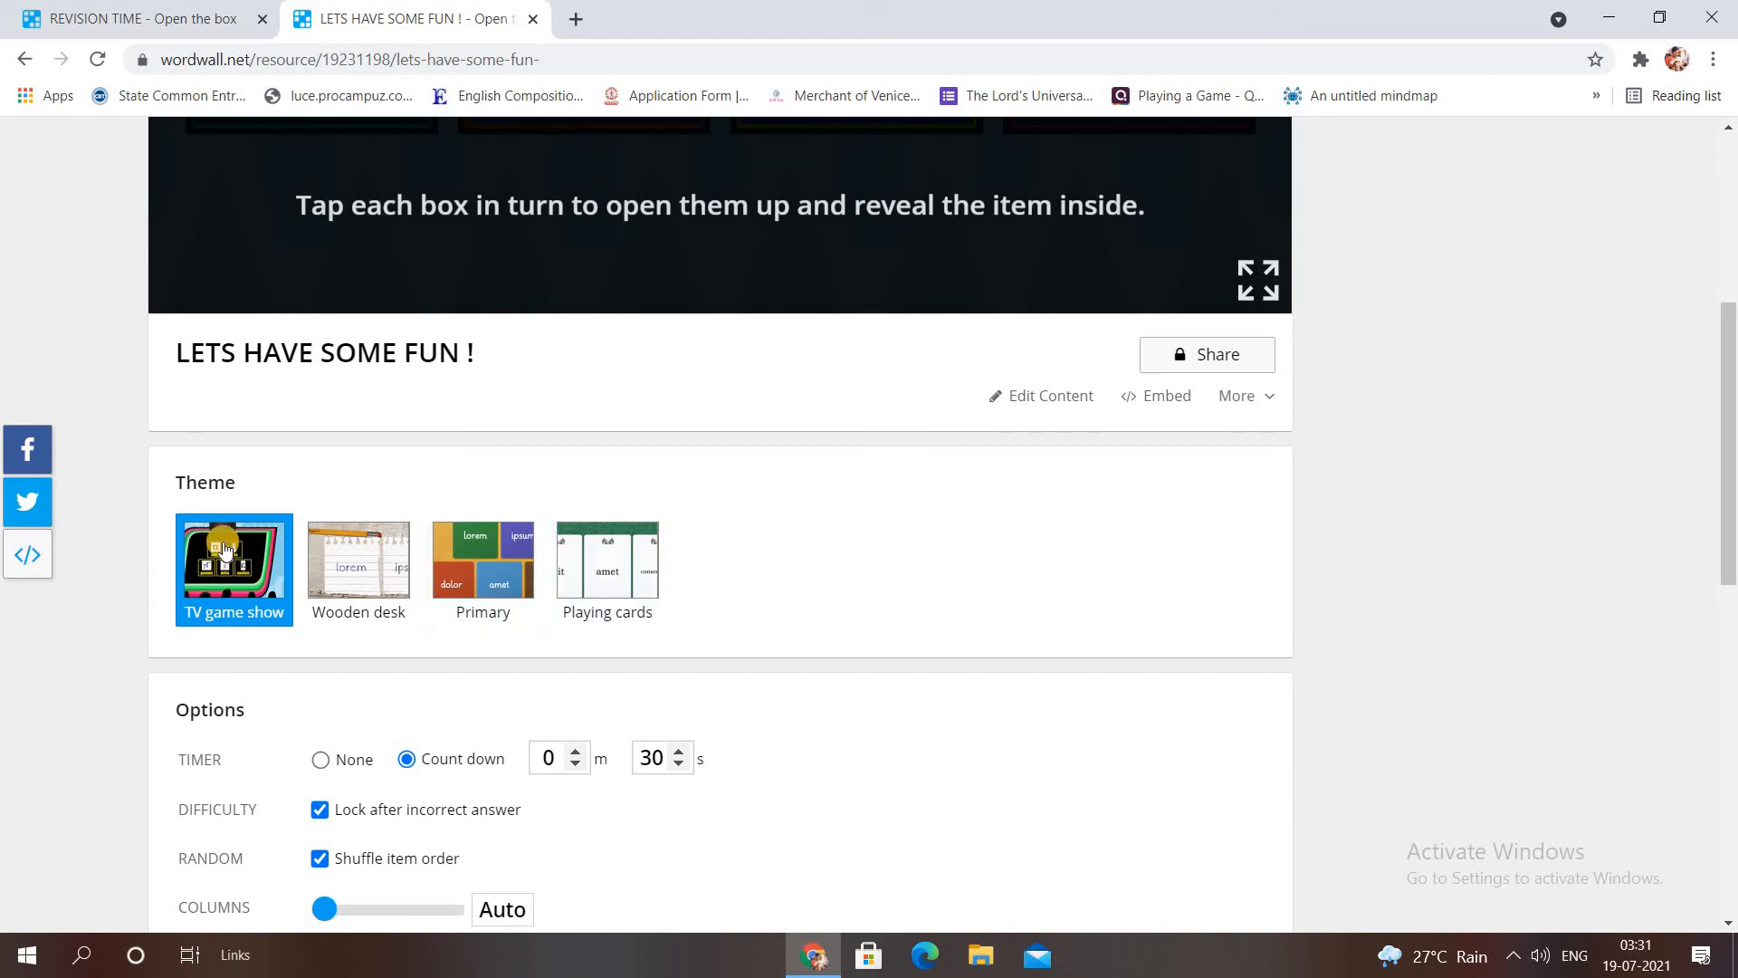
pyautogui.moveTo(1729, 485); pyautogui.dragTo(1732, 594)
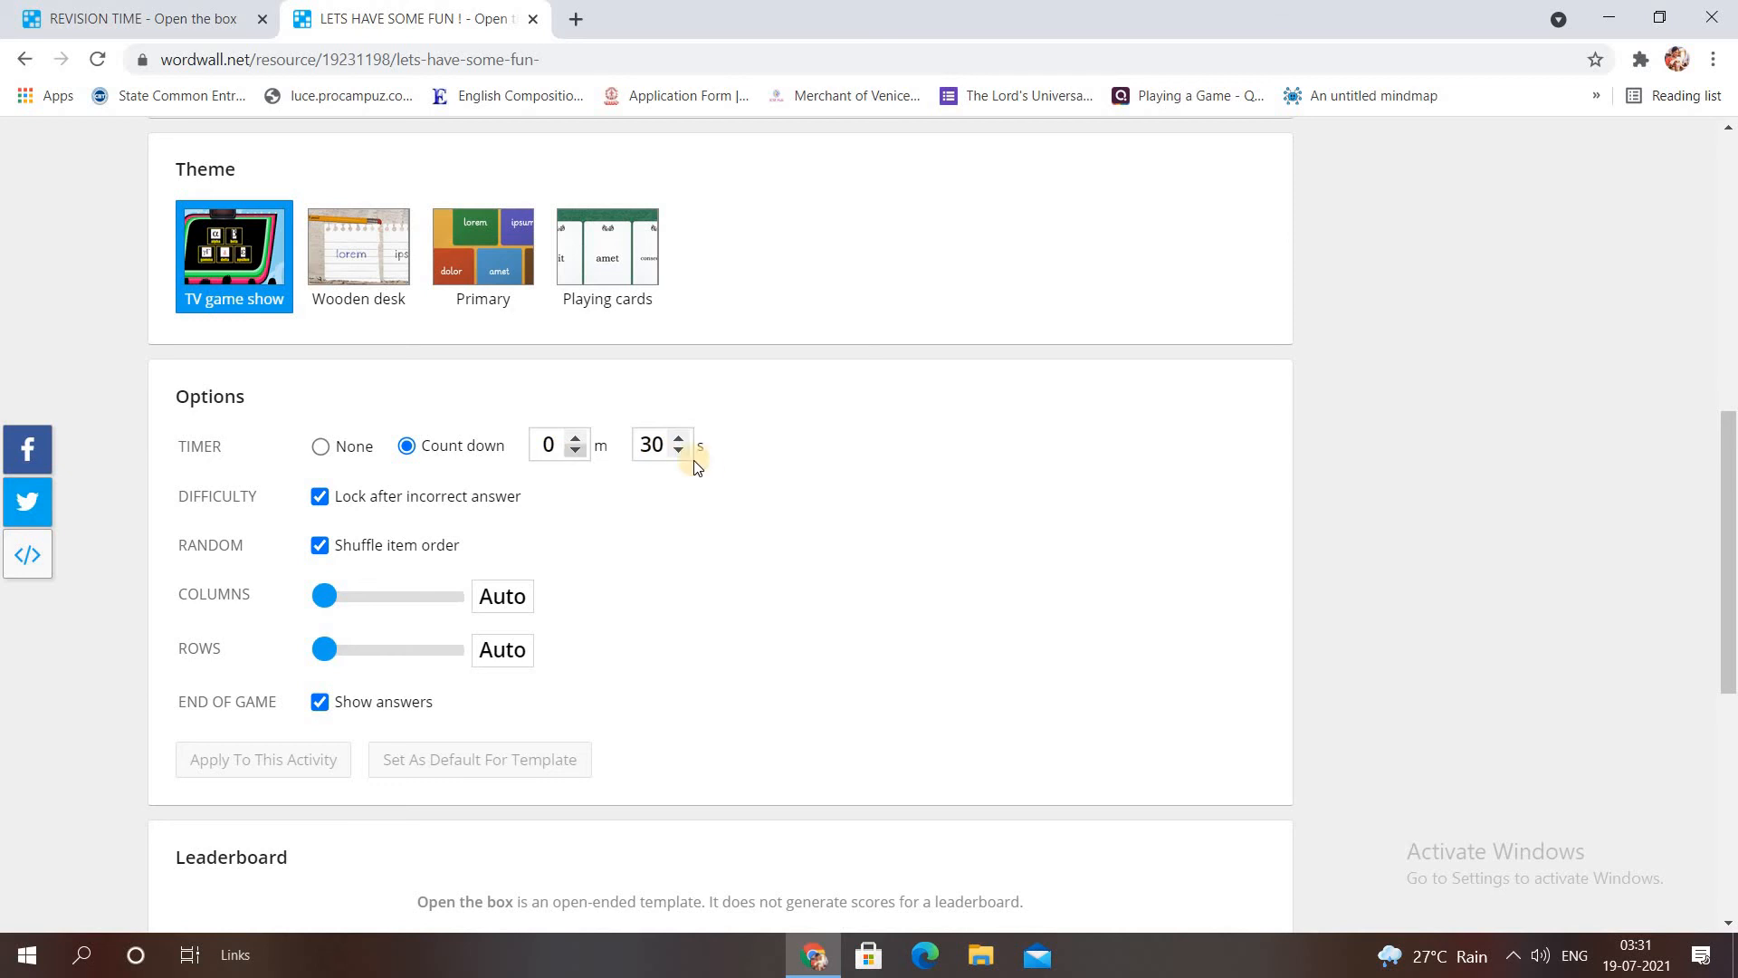
pyautogui.click(574, 439)
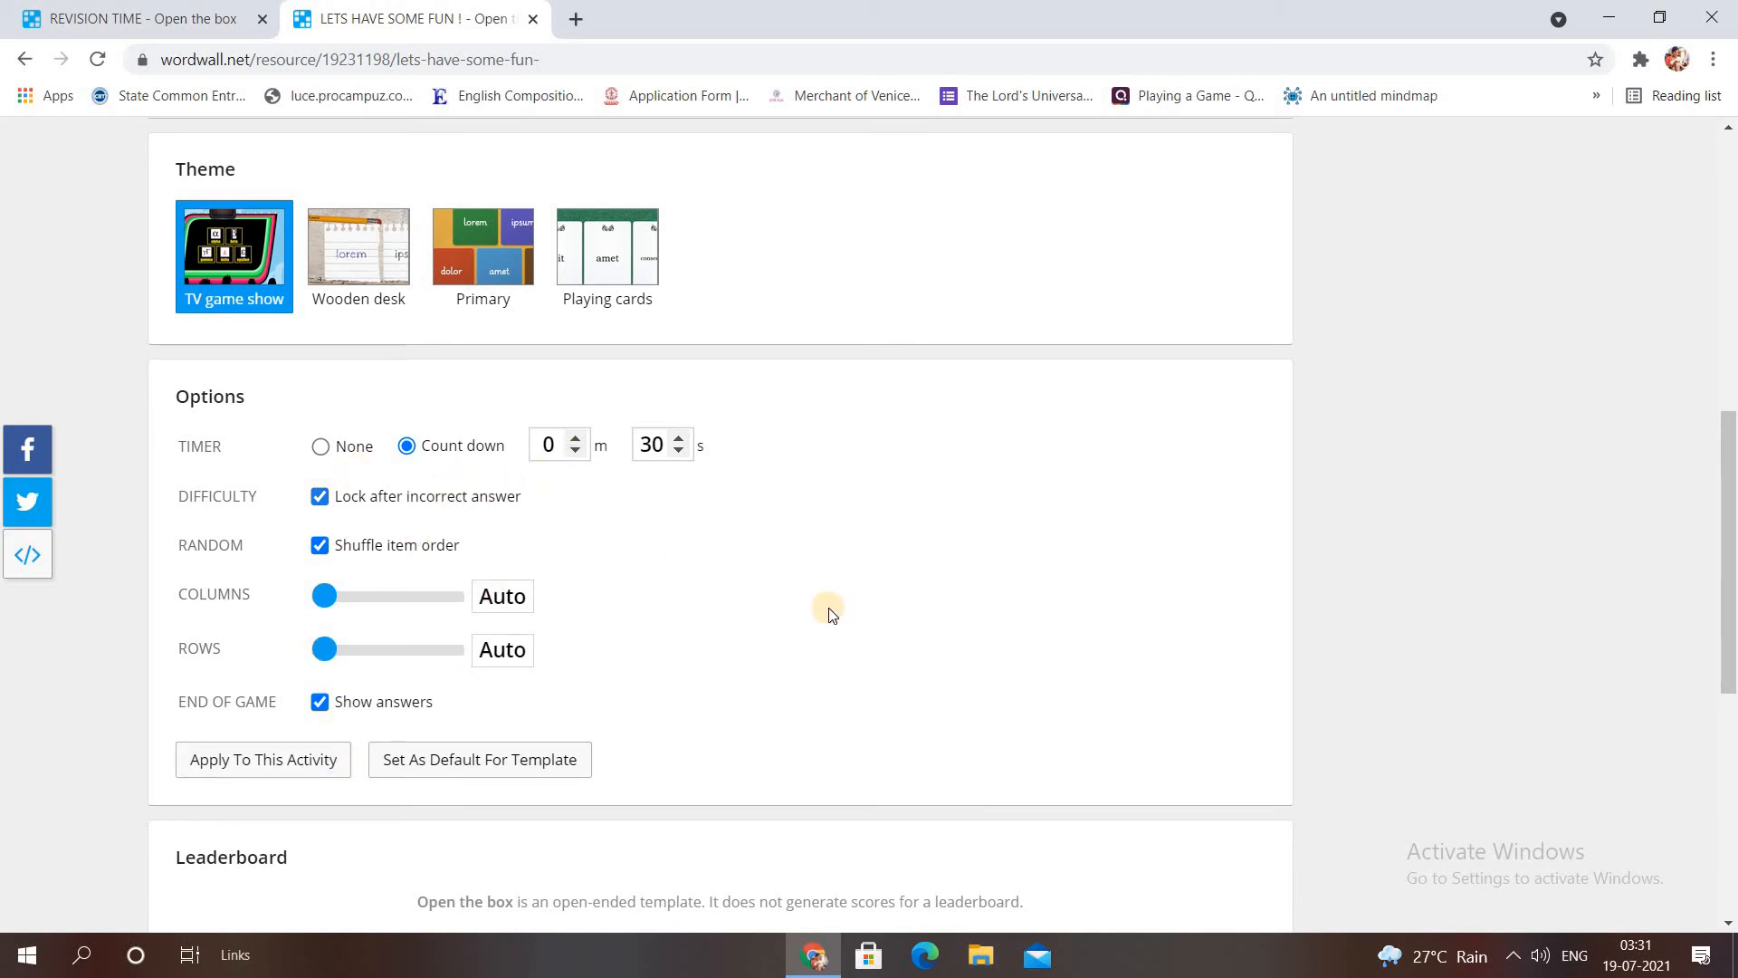
pyautogui.scroll(-3, 1731, 625)
pyautogui.scroll(4, 1731, 417)
pyautogui.scroll(8, 1730, 416)
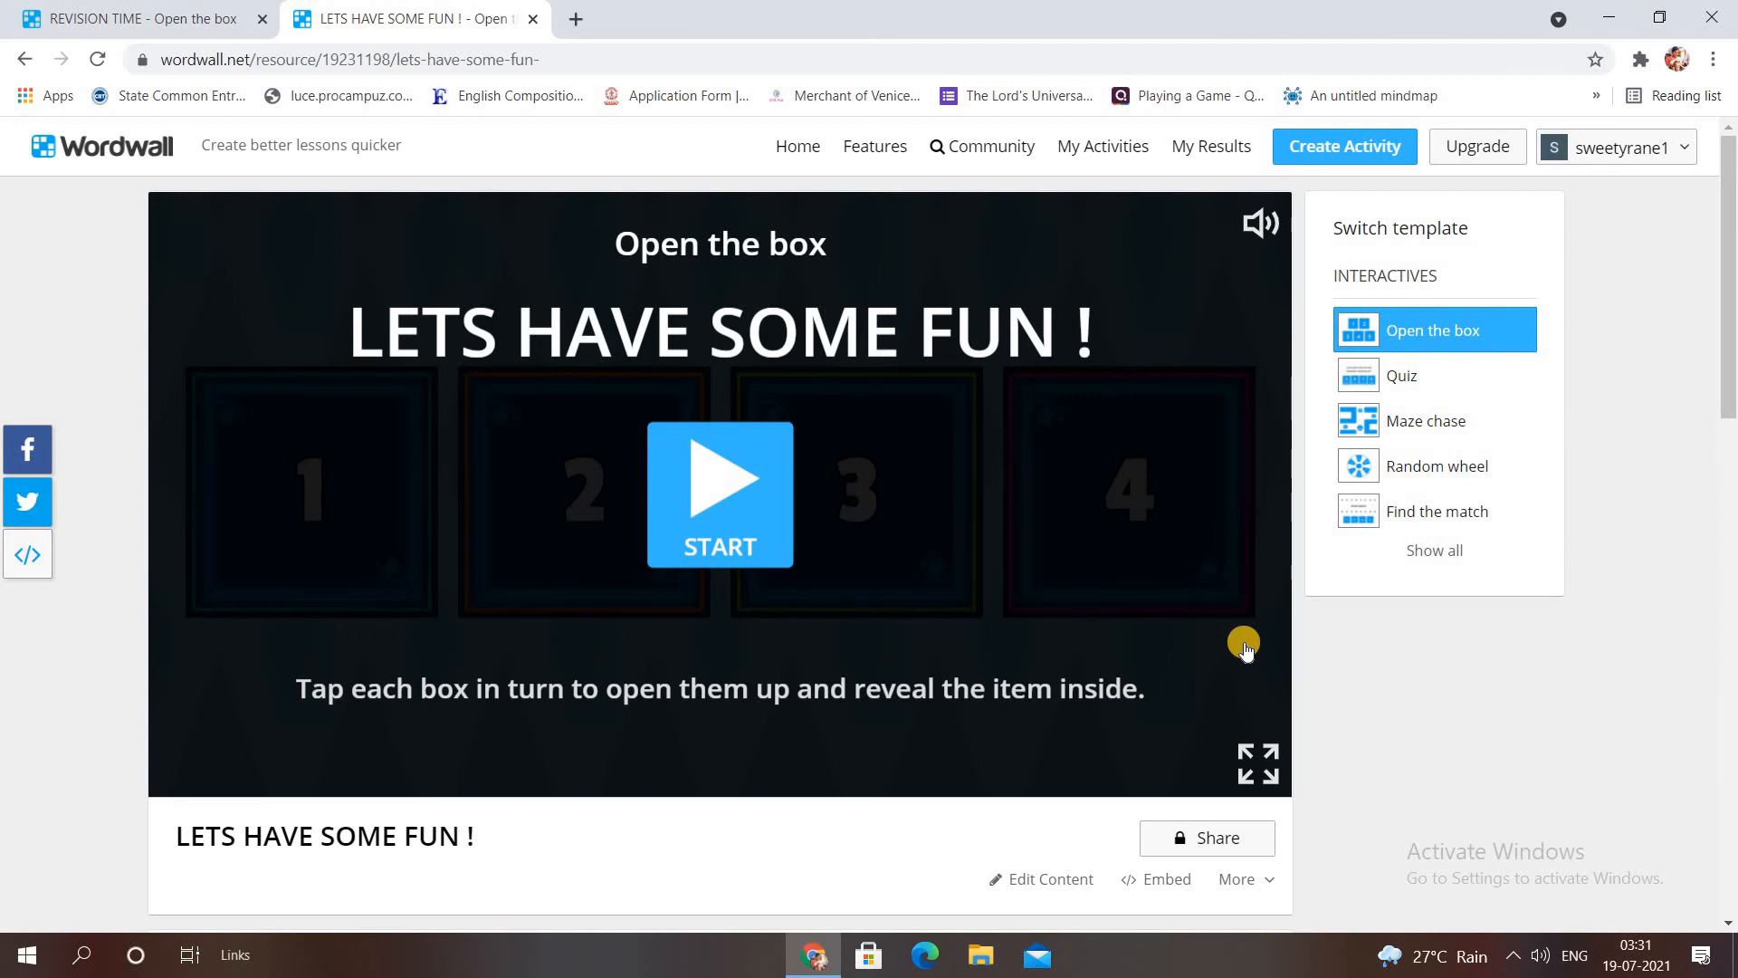
# Start the game full screen and answer the leader-photo box with Sonia Gandhi.
pyautogui.click(1249, 765)
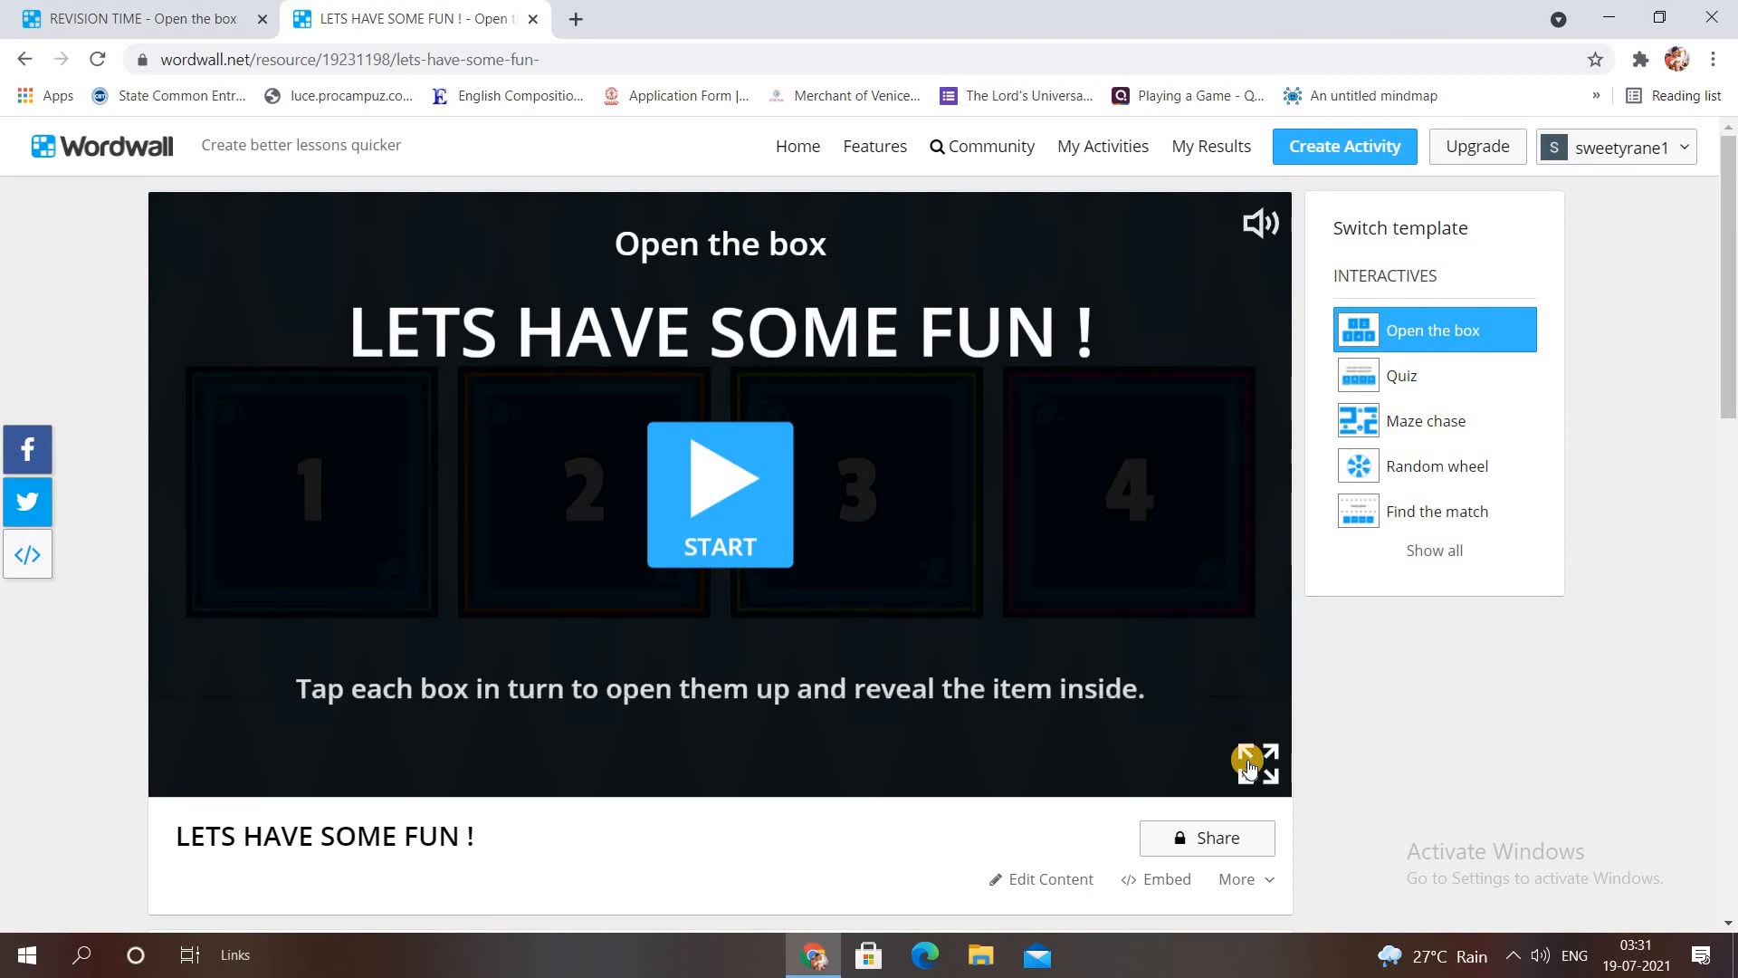
pyautogui.click(1478, 581)
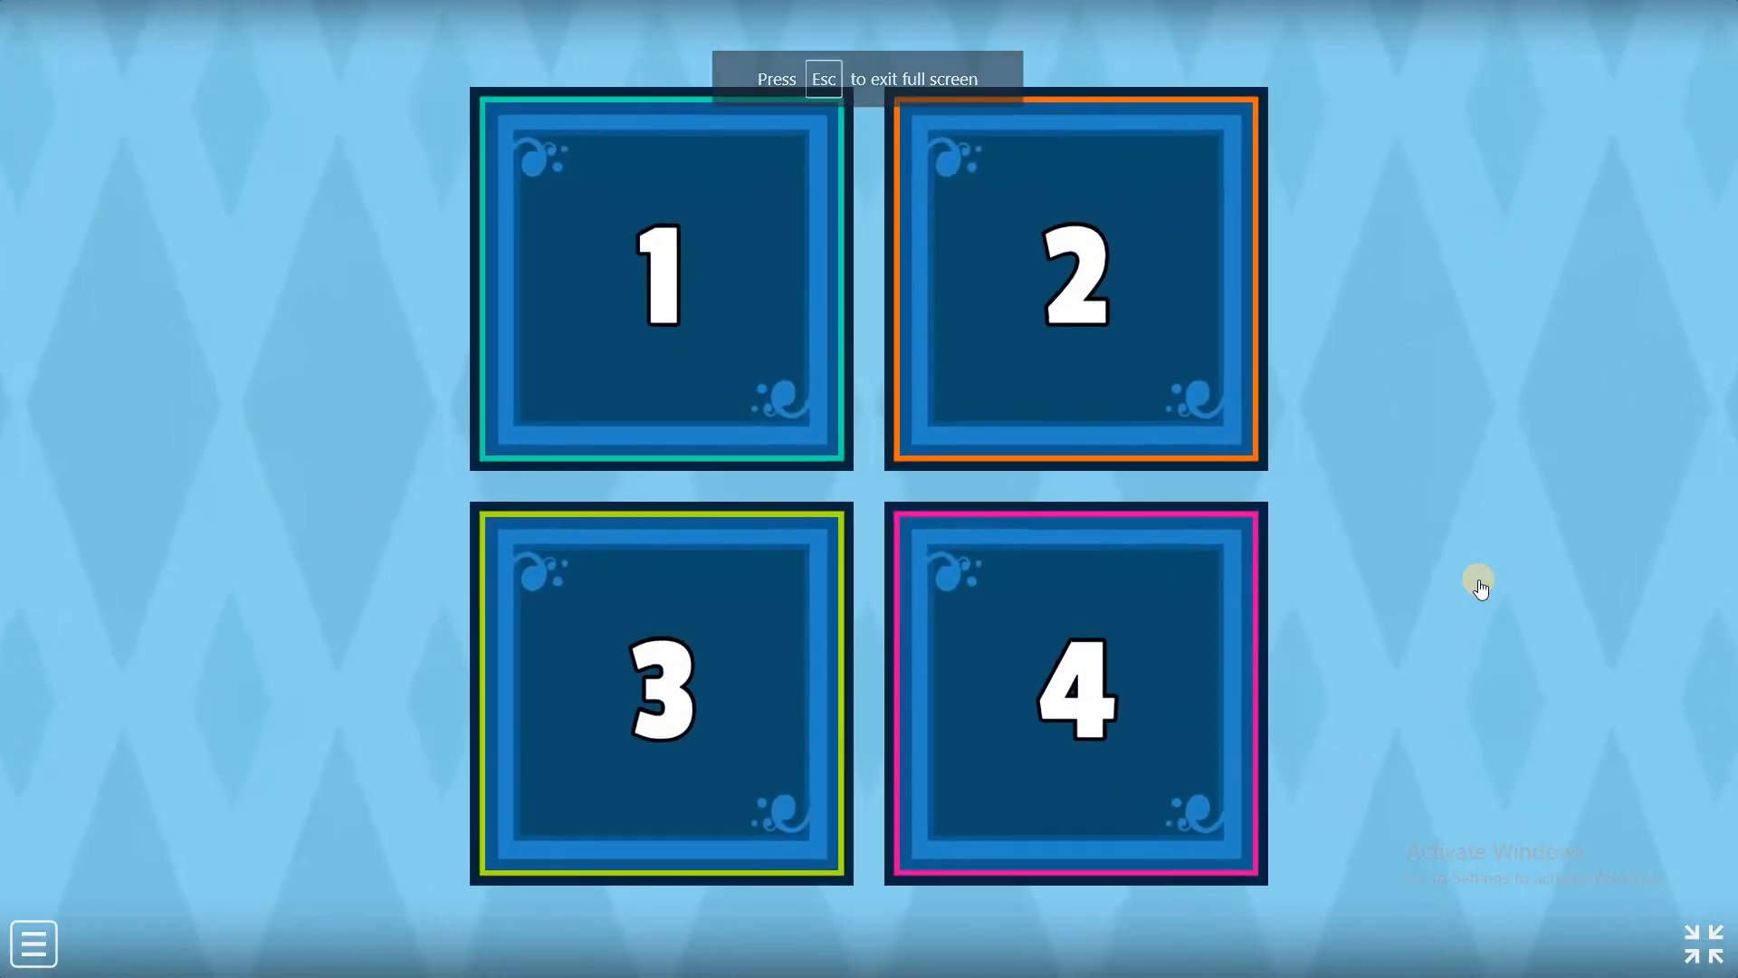
pyautogui.click(937, 352)
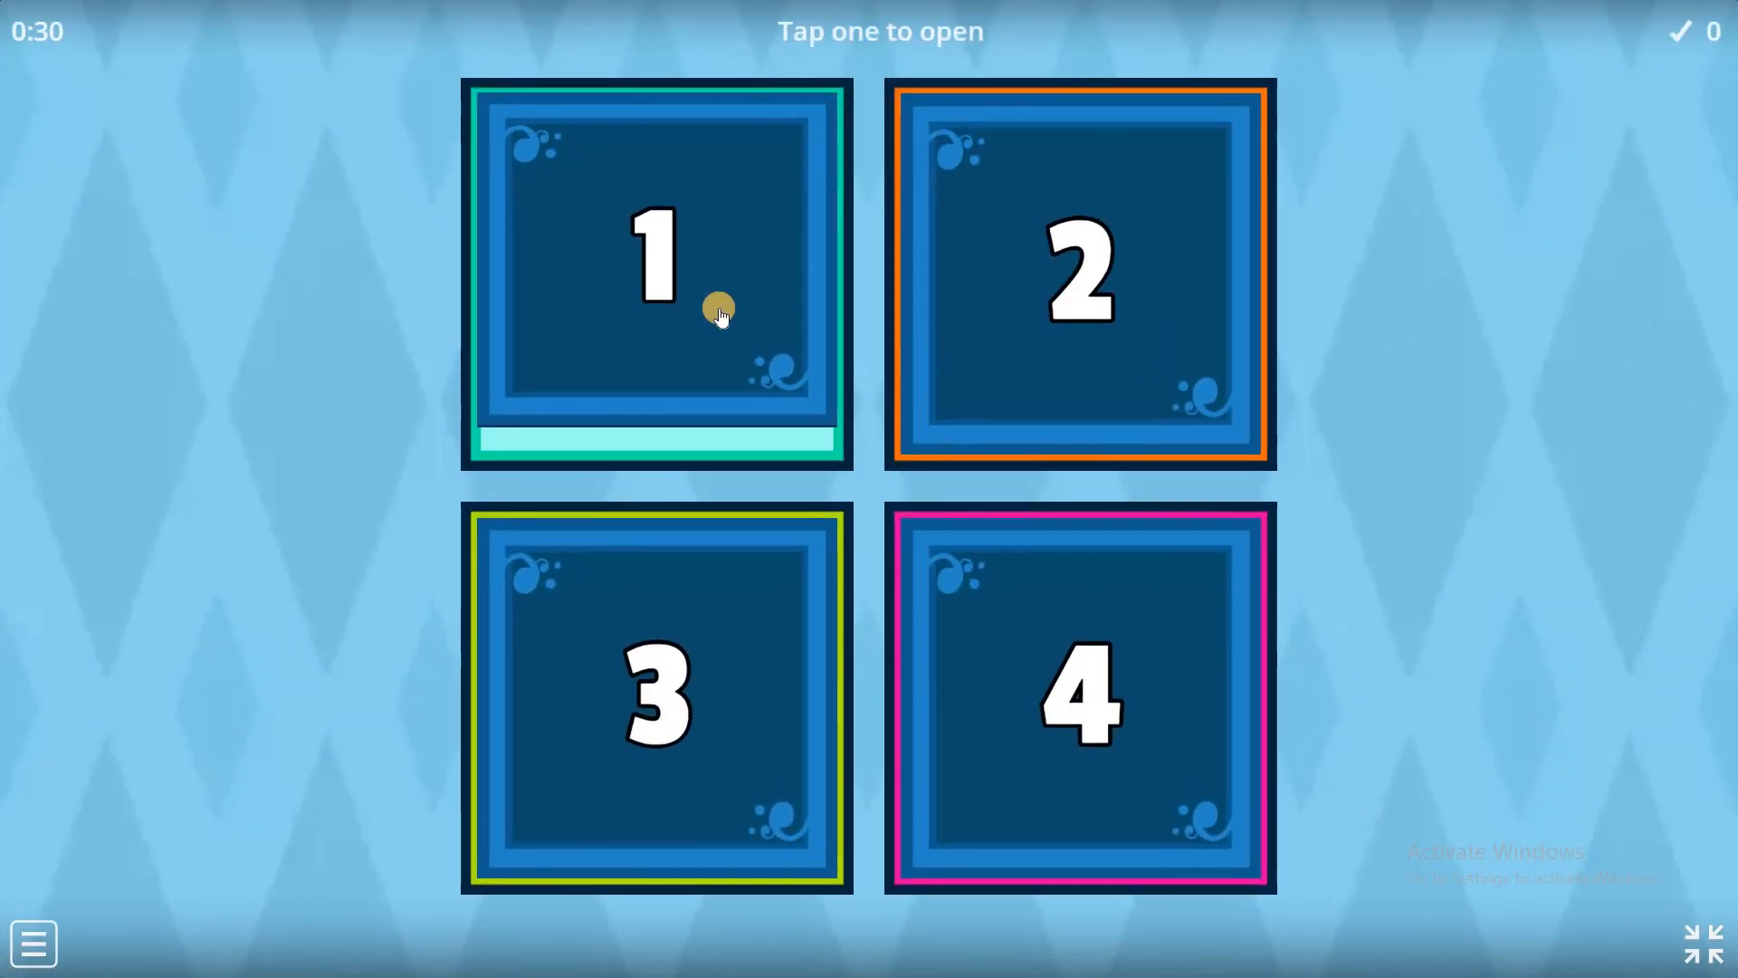
pyautogui.click(721, 315)
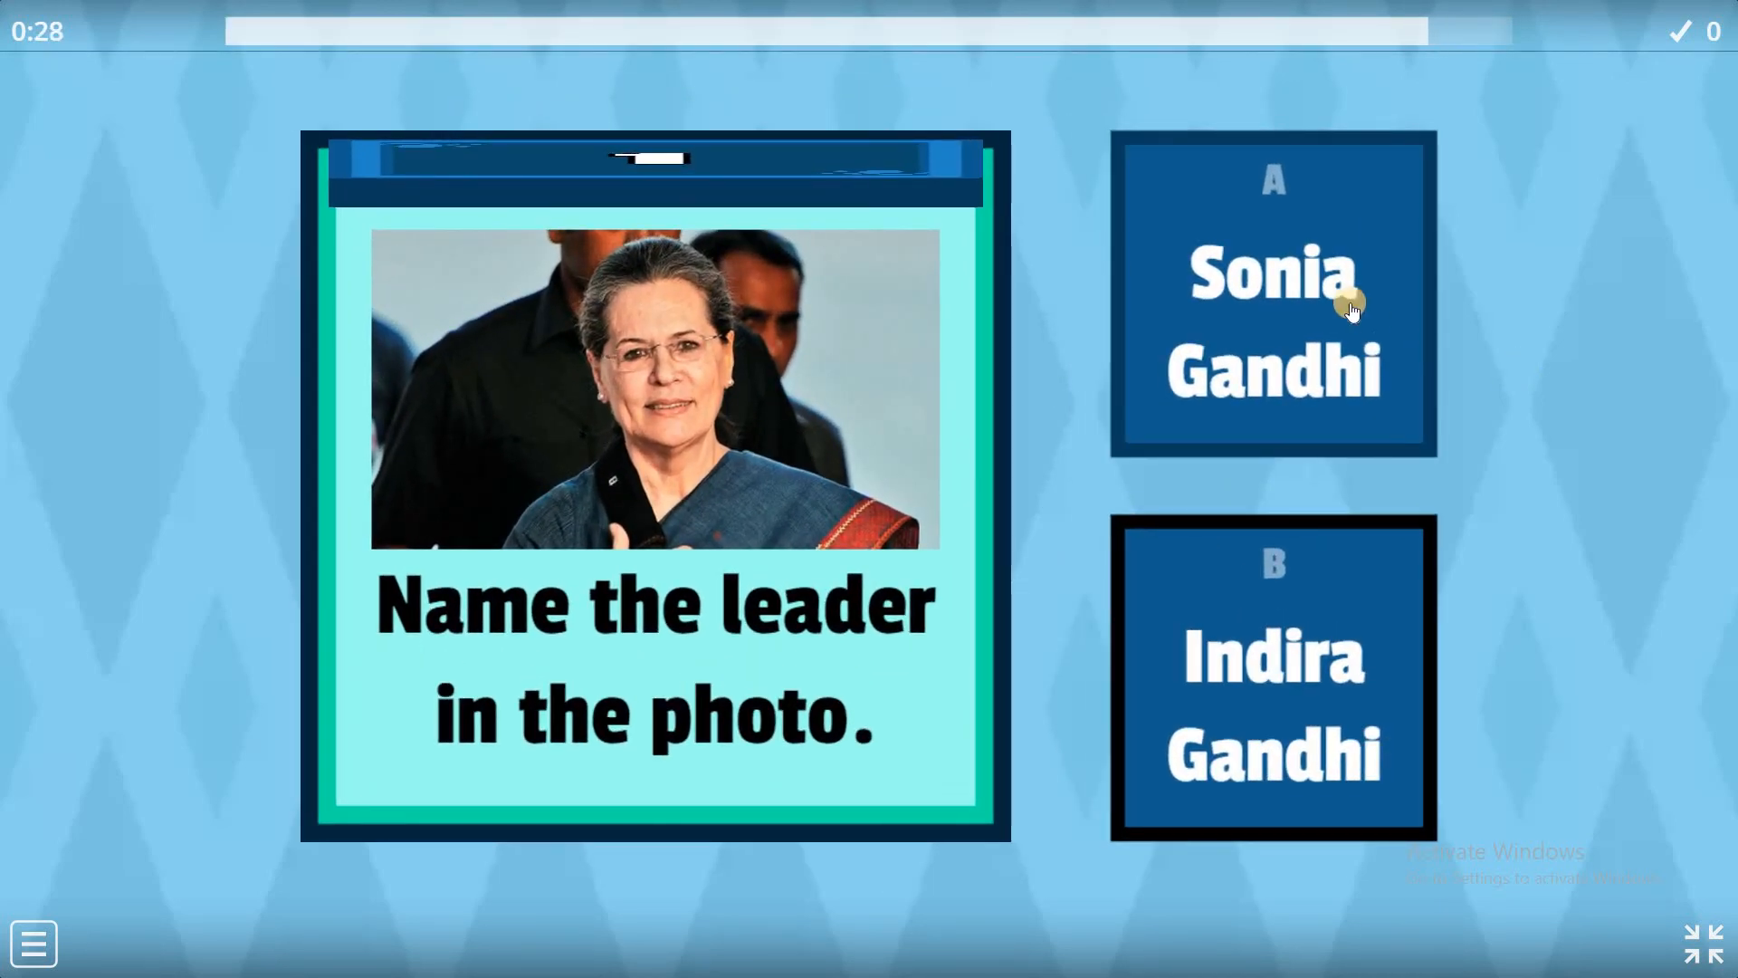
pyautogui.click(1350, 308)
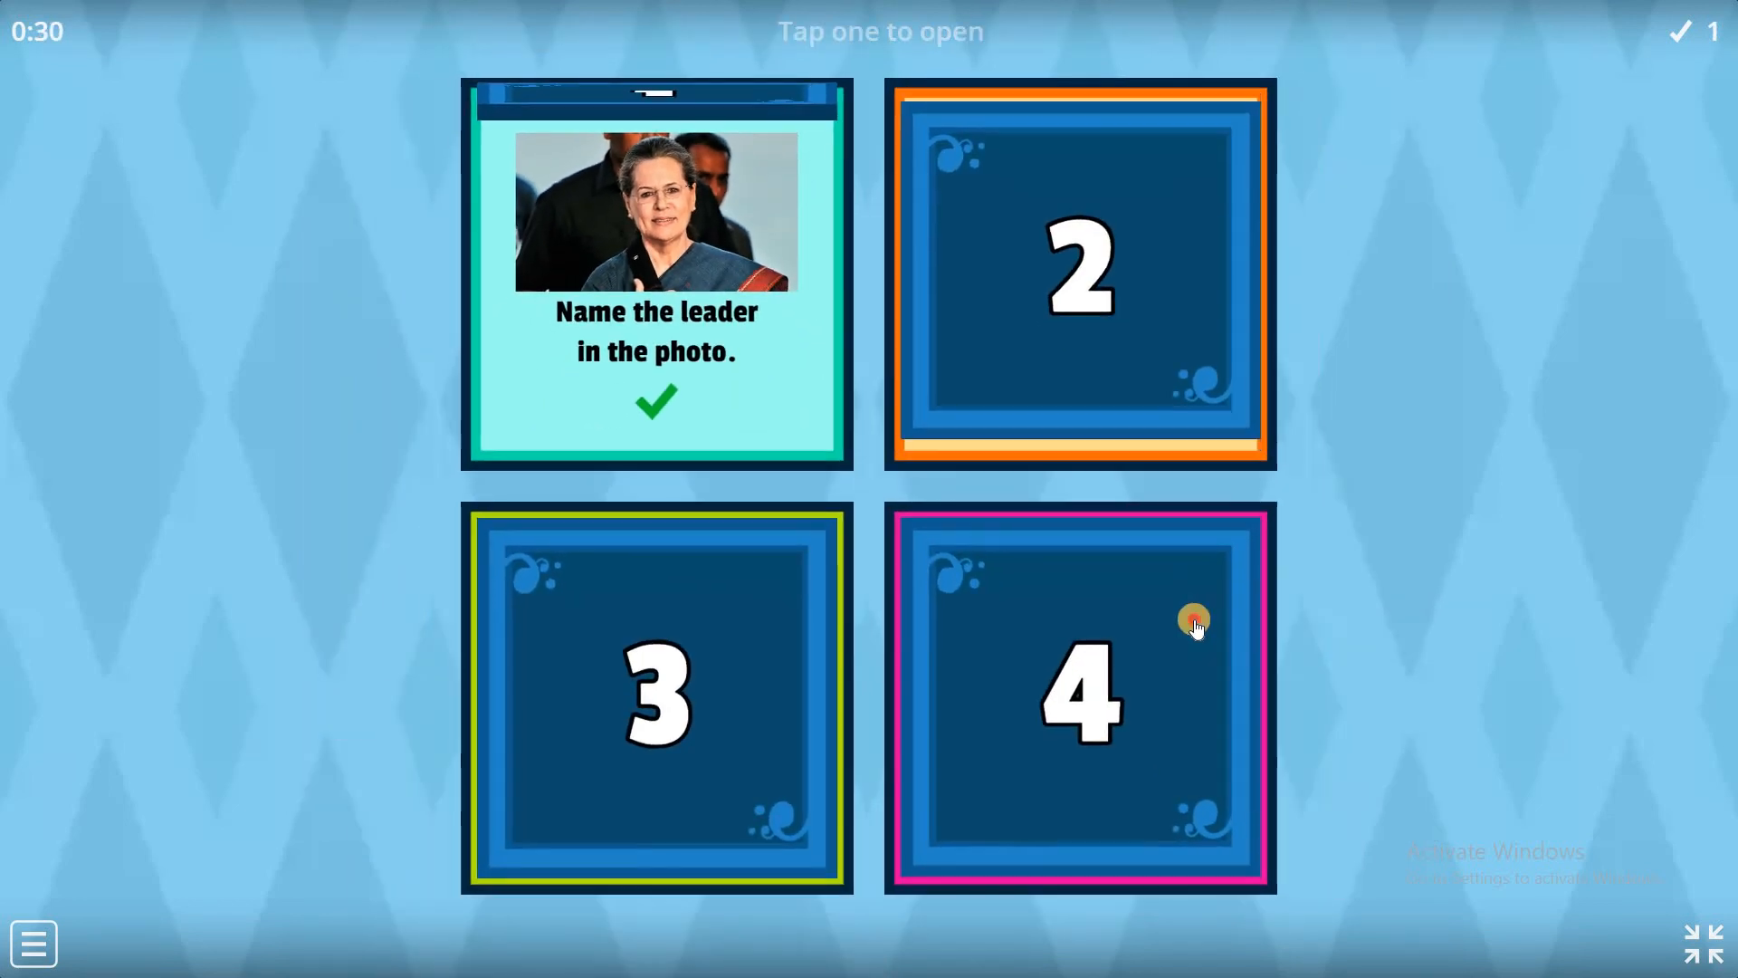
# Answer the remaining boxes with P.T.Usha, A.P.J.Abdul Kalam and Rajendra Prasad, reaching Game Over 3/4.
pyautogui.click(1191, 612)
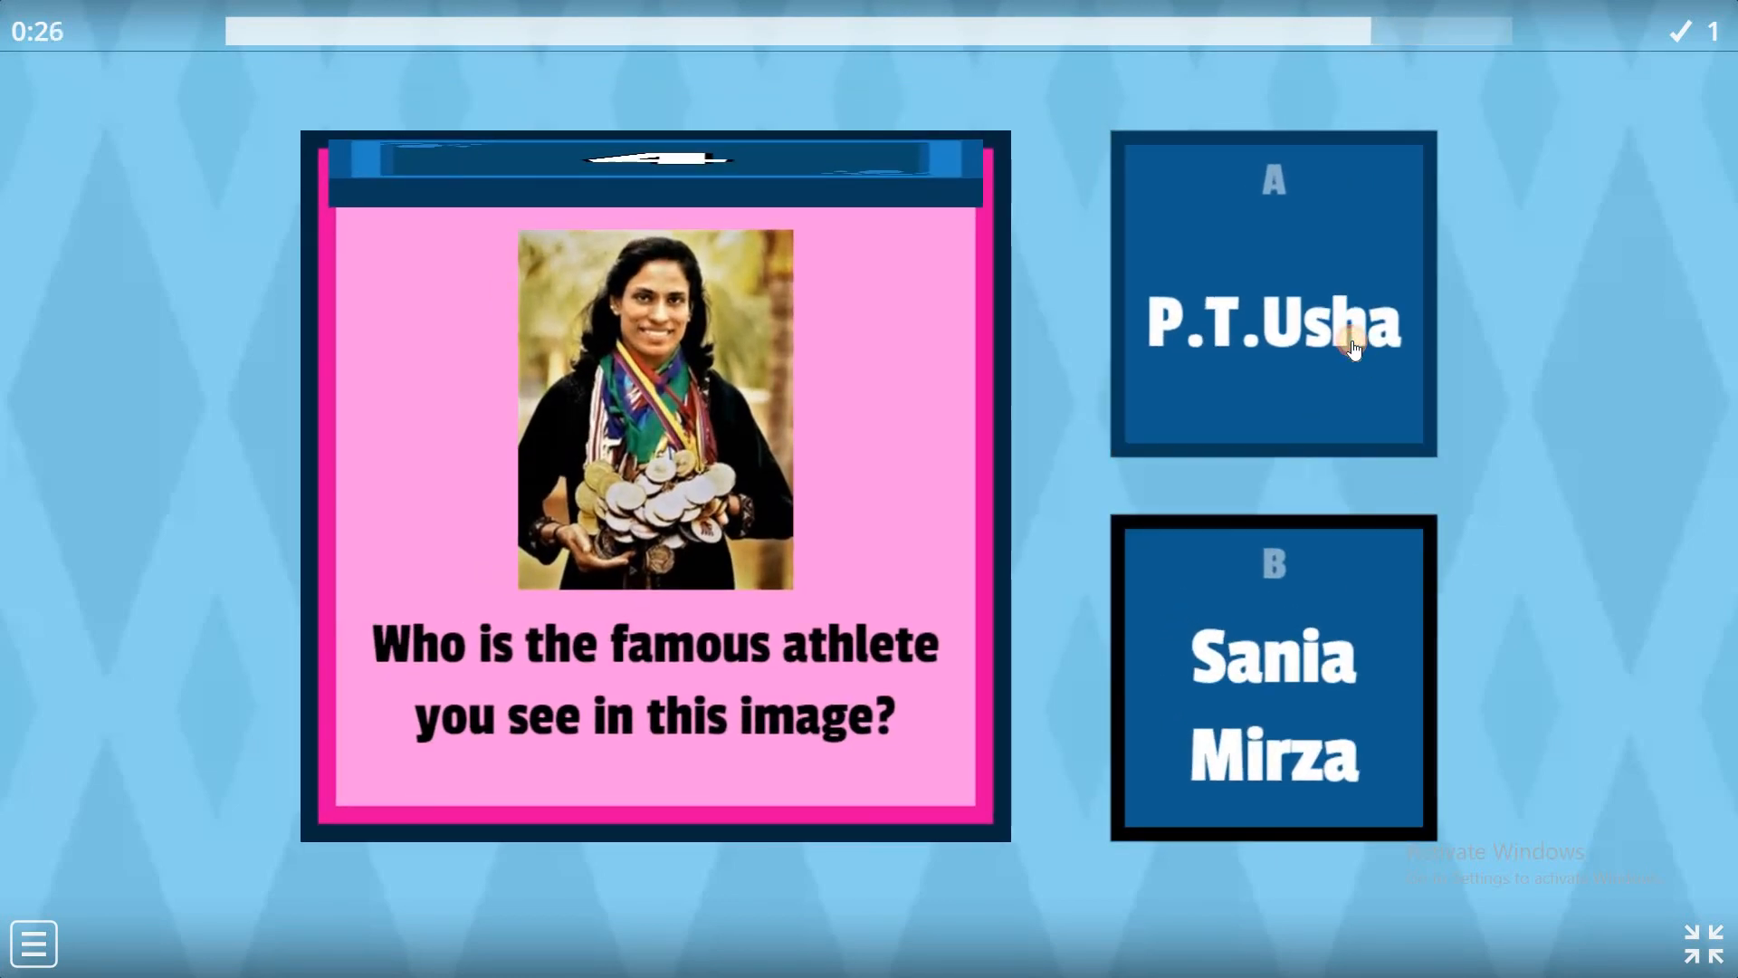
pyautogui.click(1352, 348)
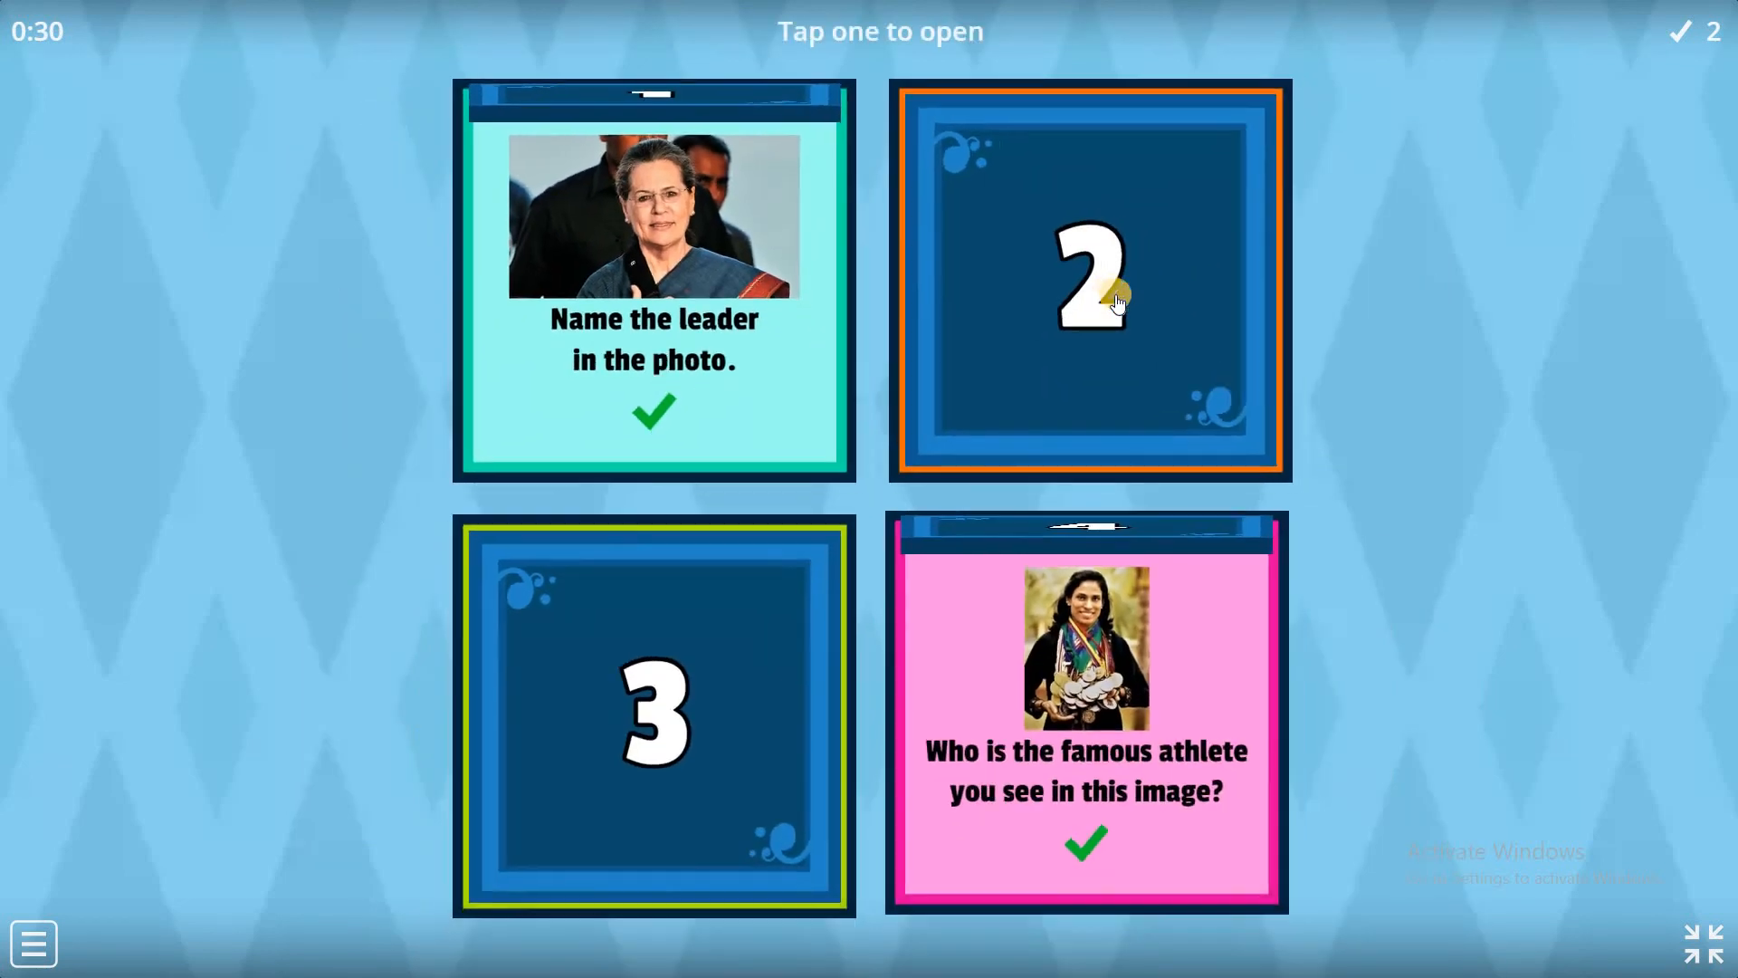
pyautogui.click(1119, 300)
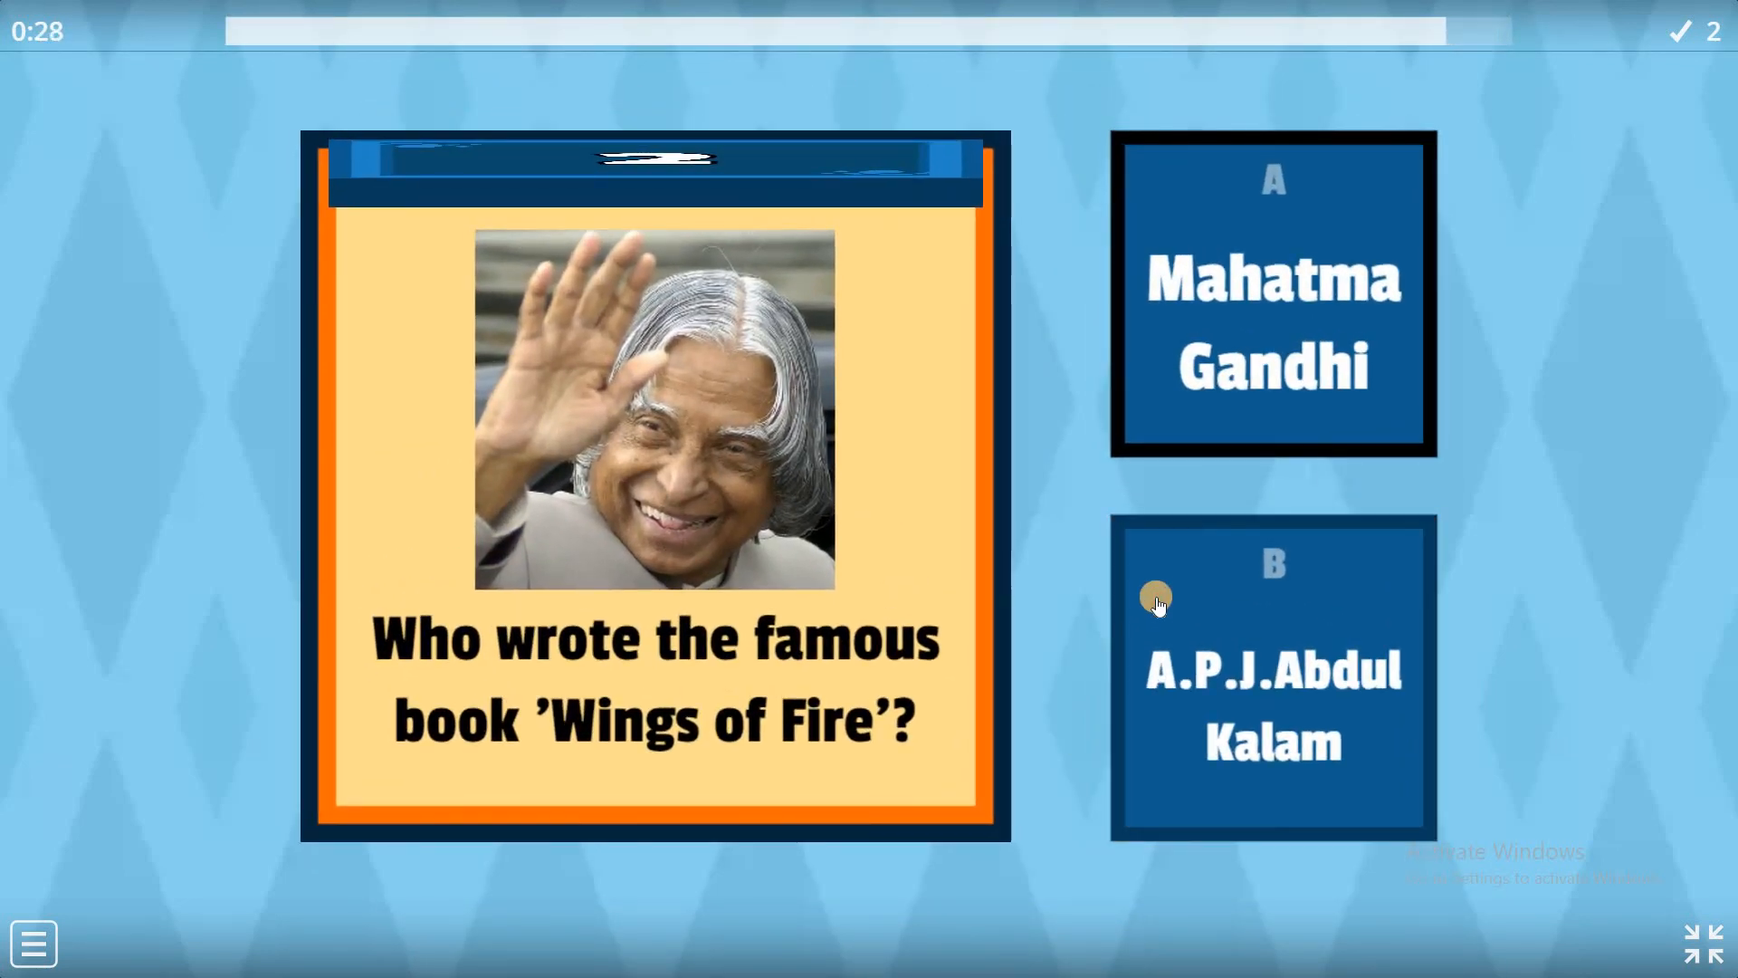
pyautogui.click(1158, 602)
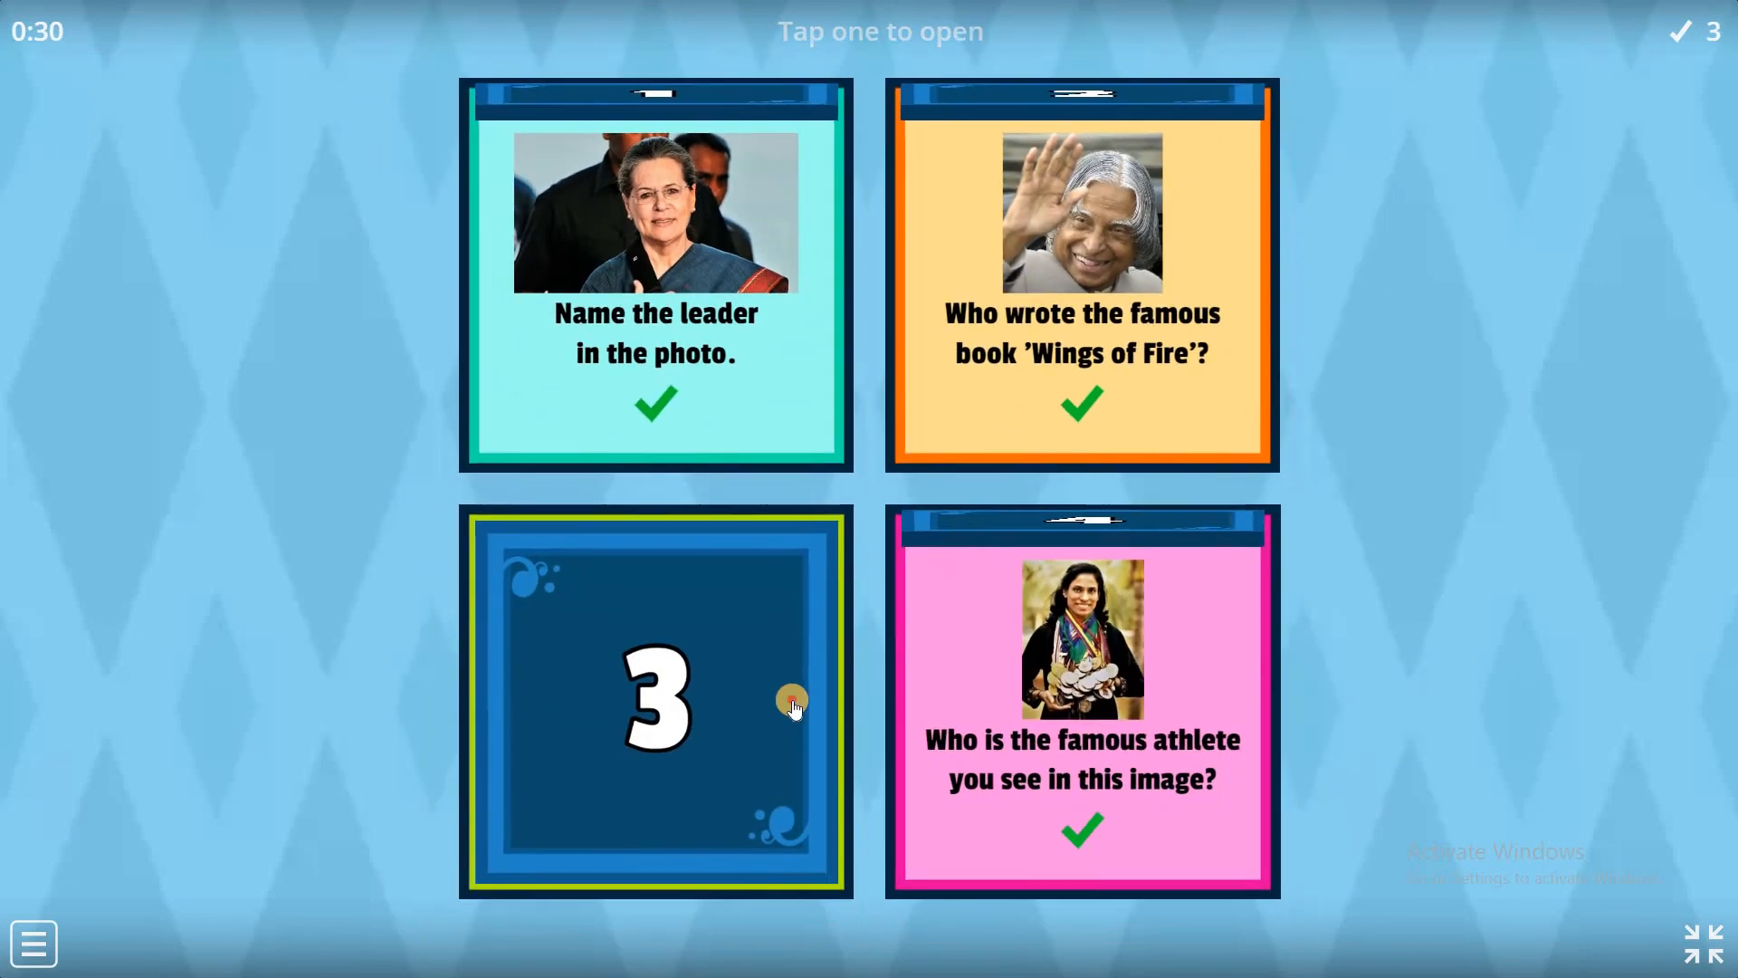
pyautogui.click(793, 704)
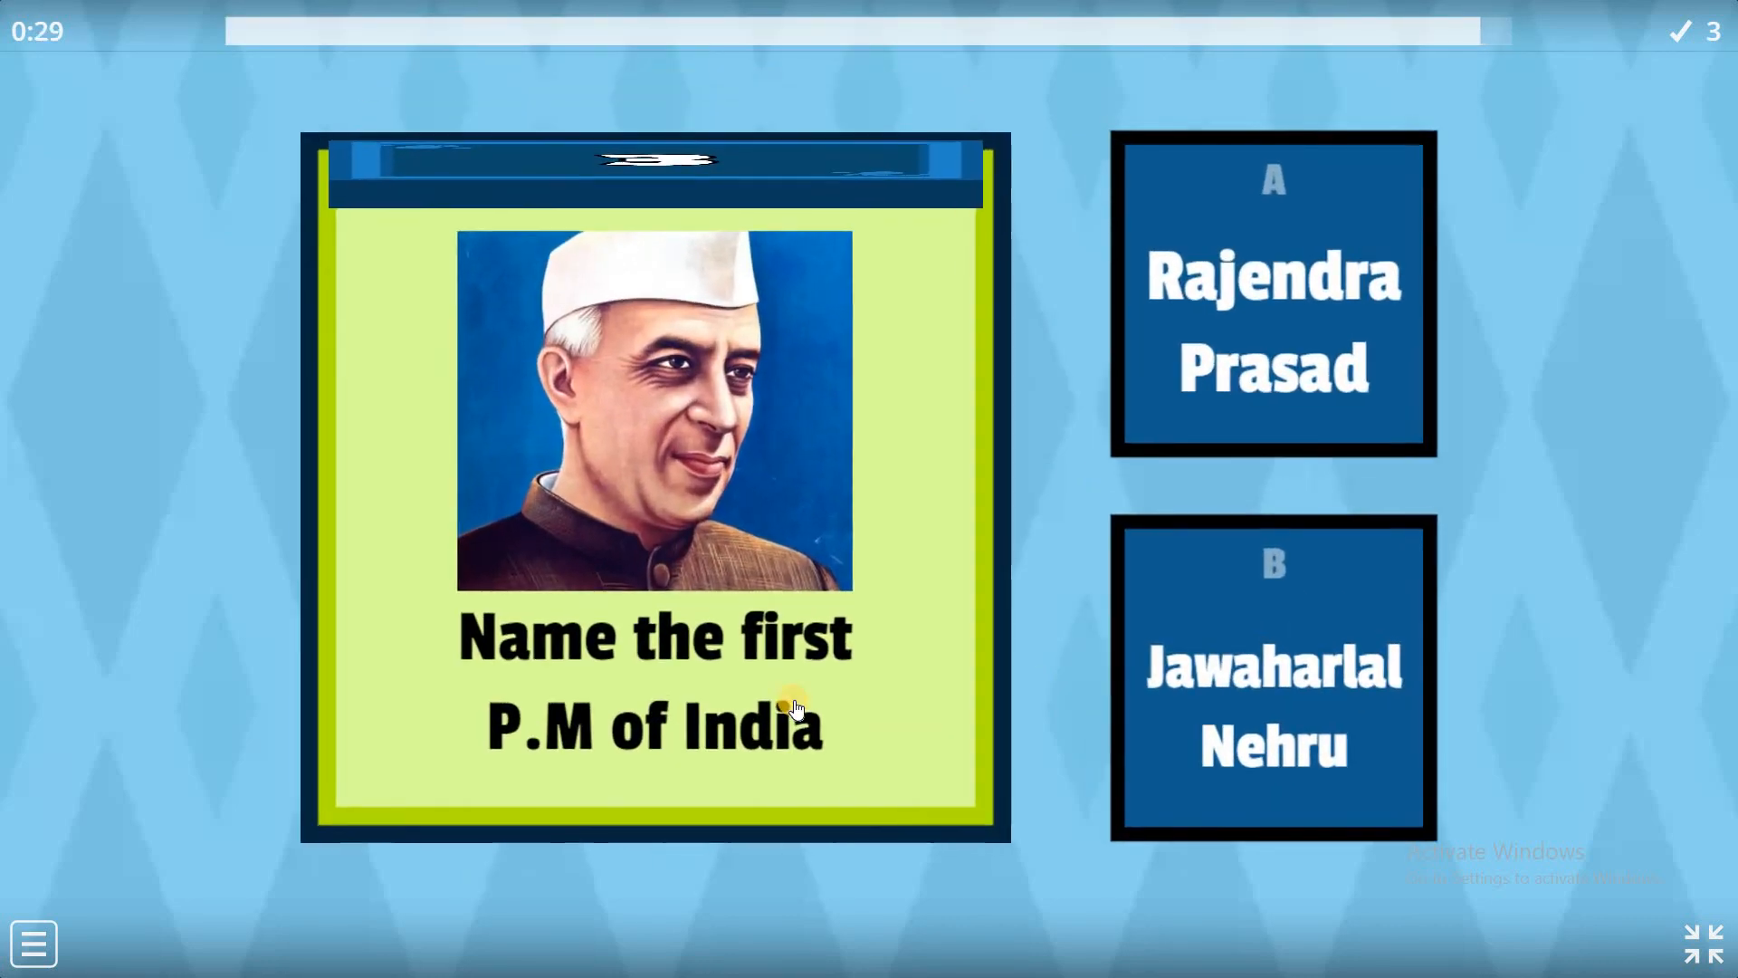
pyautogui.click(1207, 389)
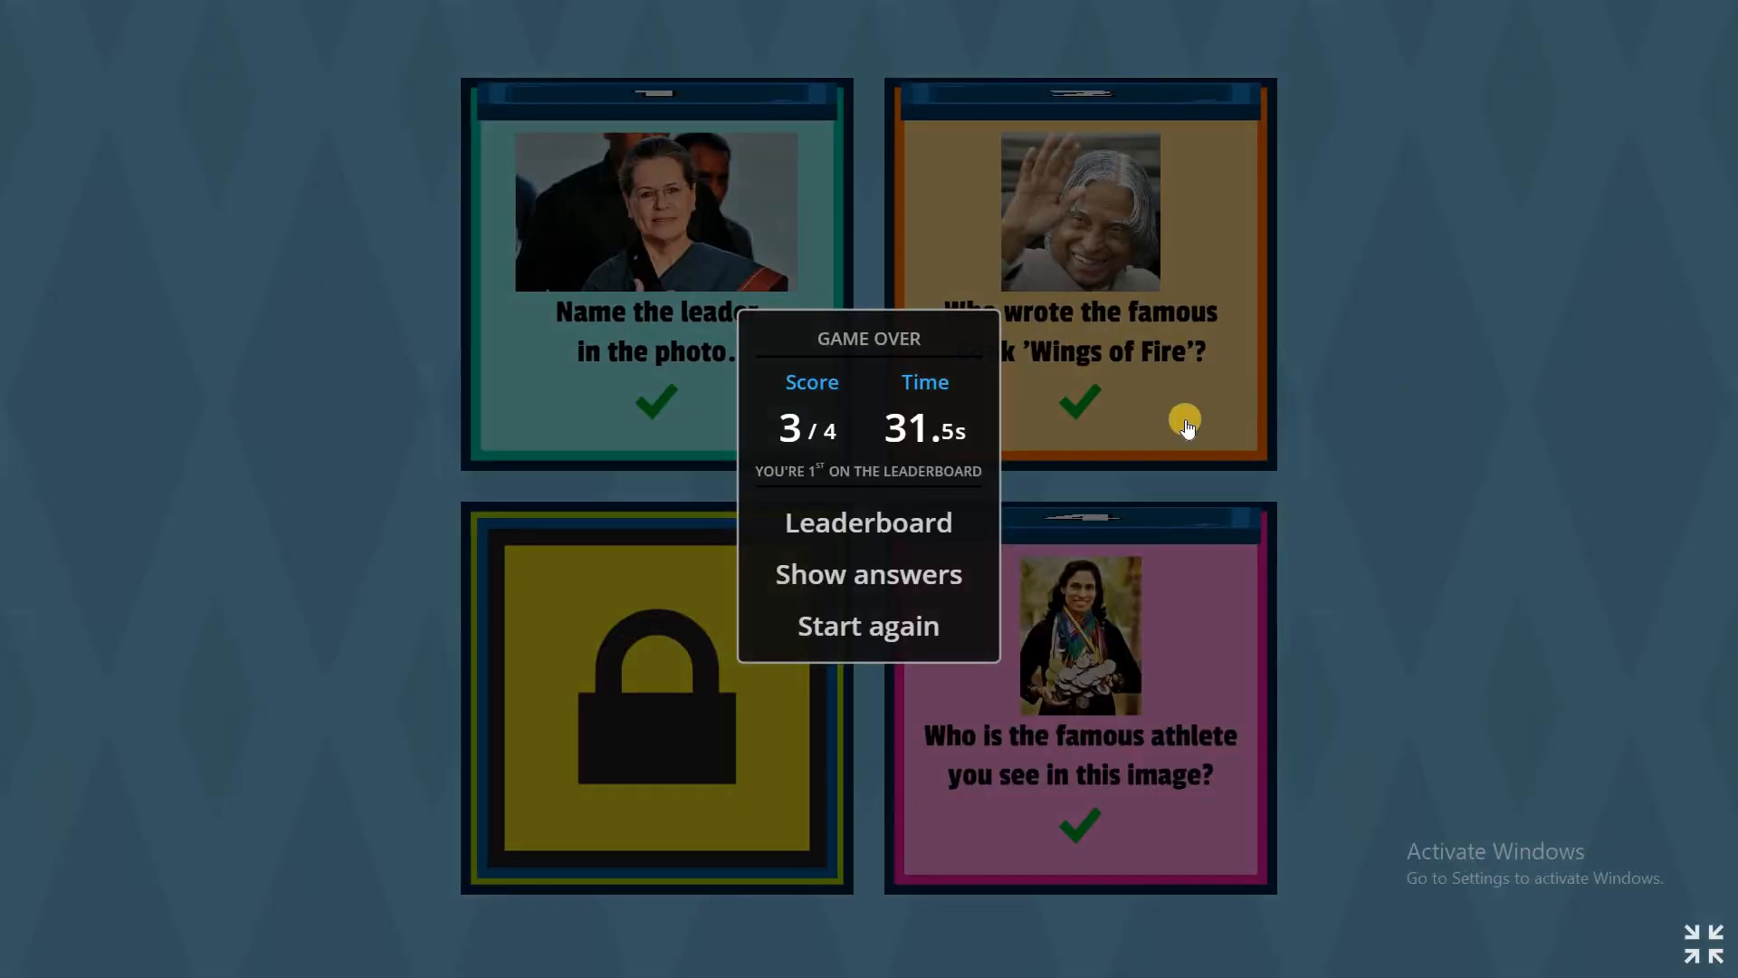
# Show the answers from Game Over and scroll the review: Rajendra Prasad wrong, Sonia Gandhi and P.T.Usha correct.
pyautogui.click(885, 572)
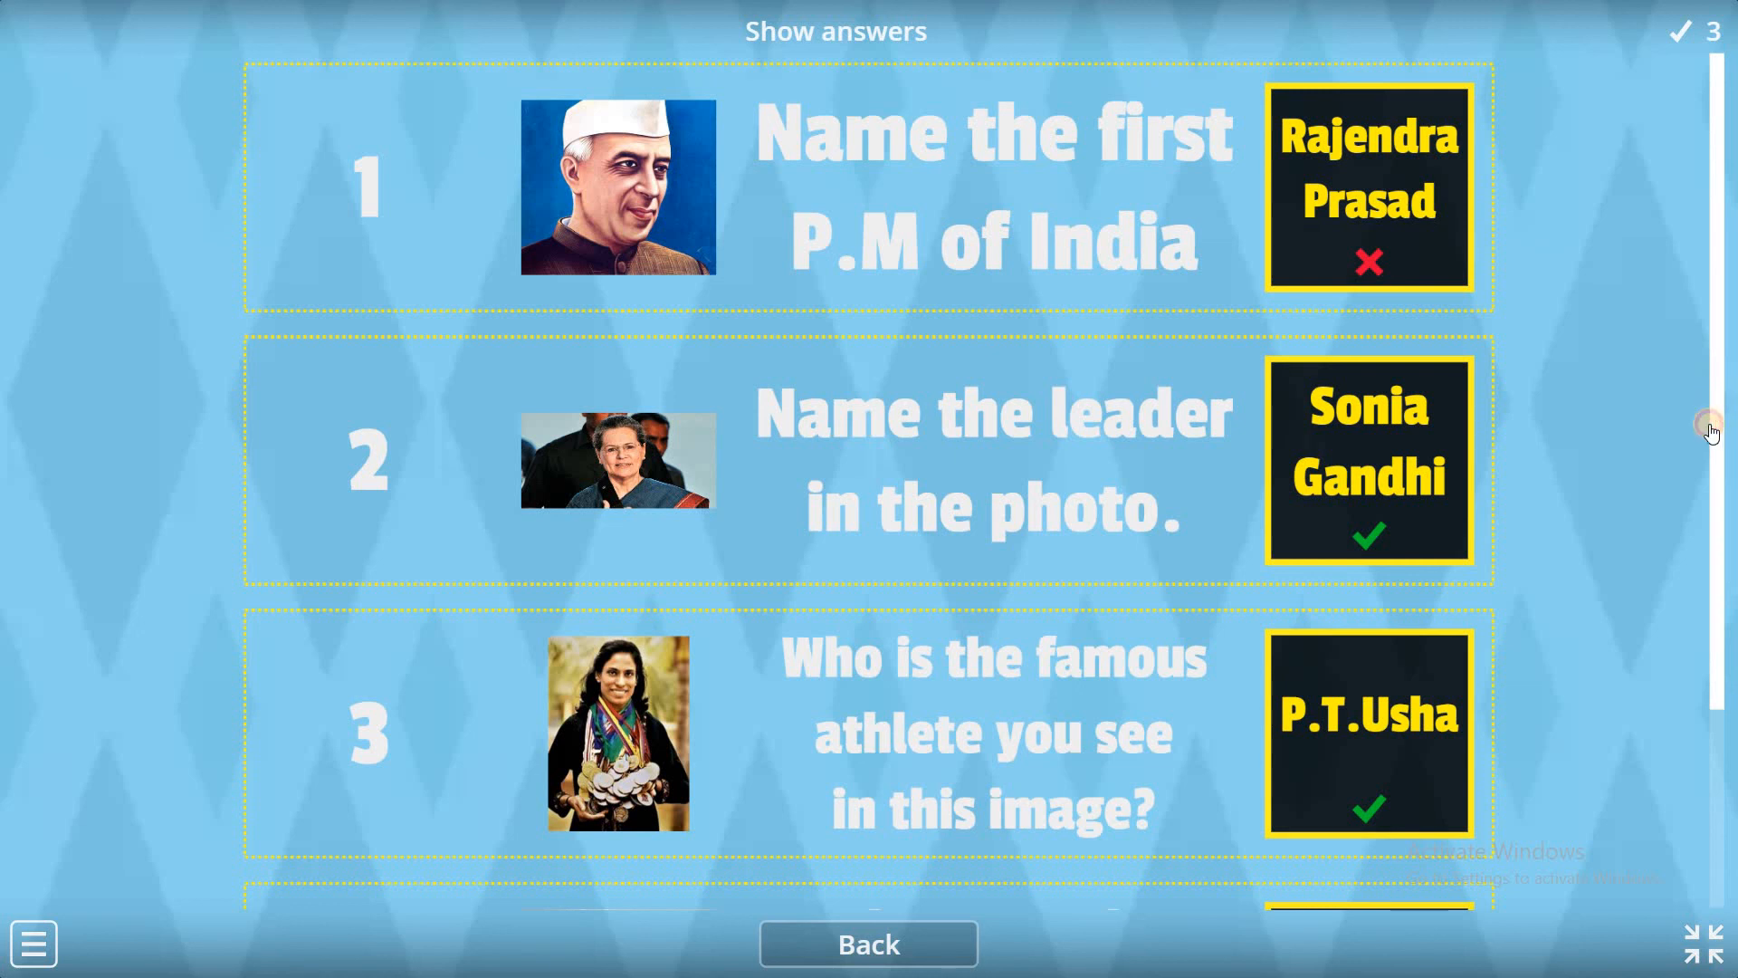
pyautogui.scroll(-3, 1687, 660)
pyautogui.click(1731, 166)
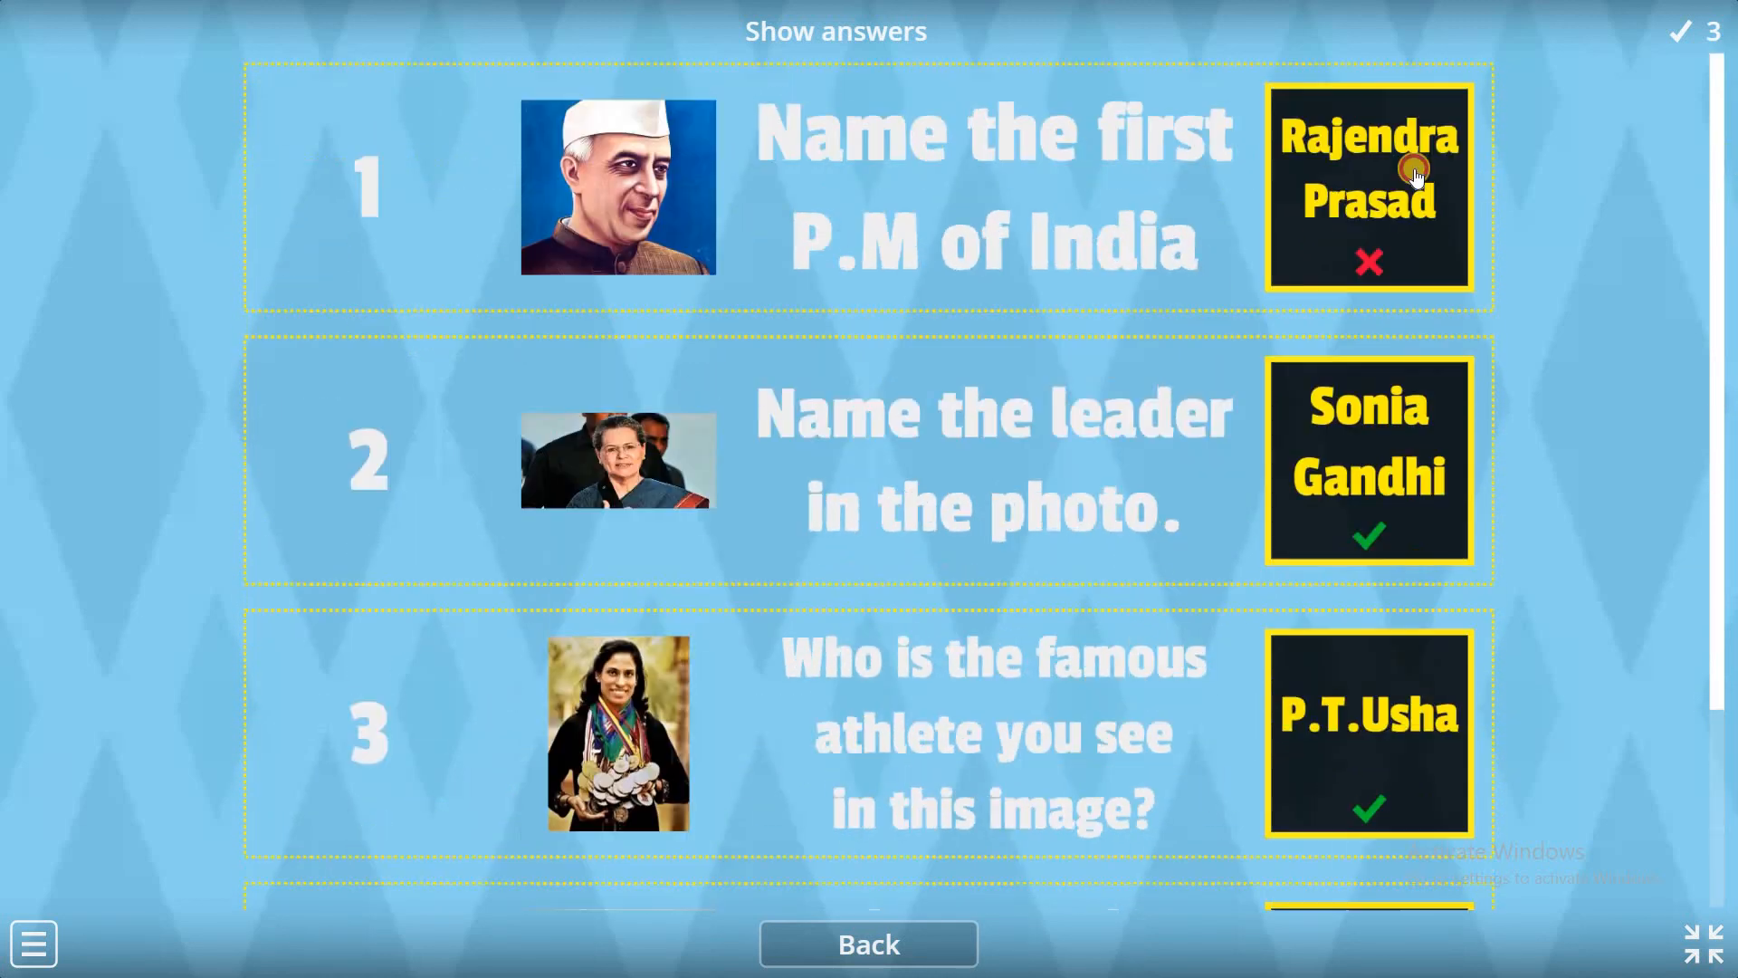